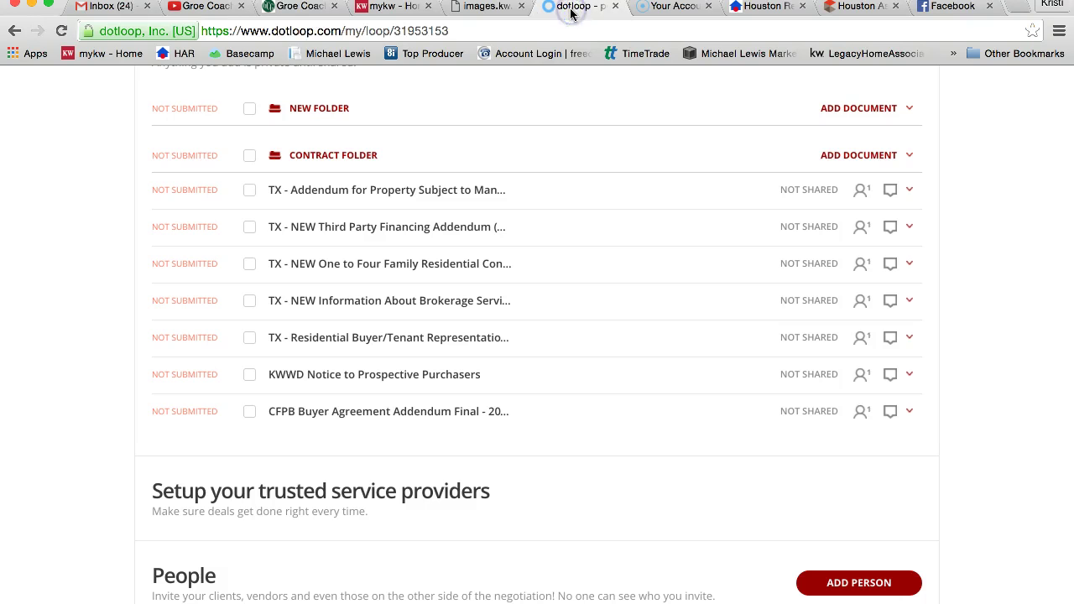
drag(311, 211, 442, 175)
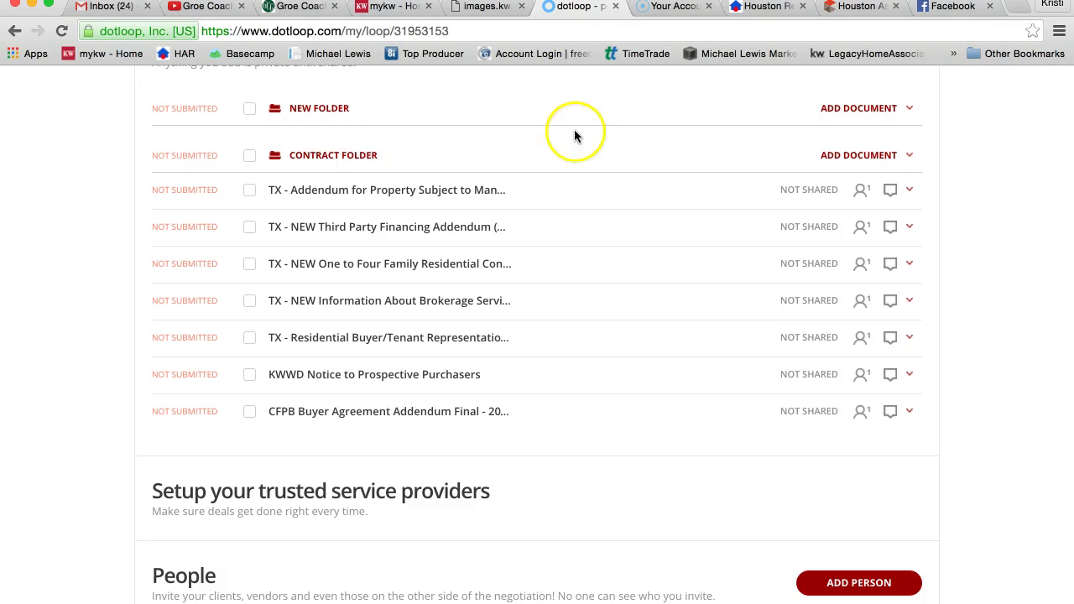
click(843, 9)
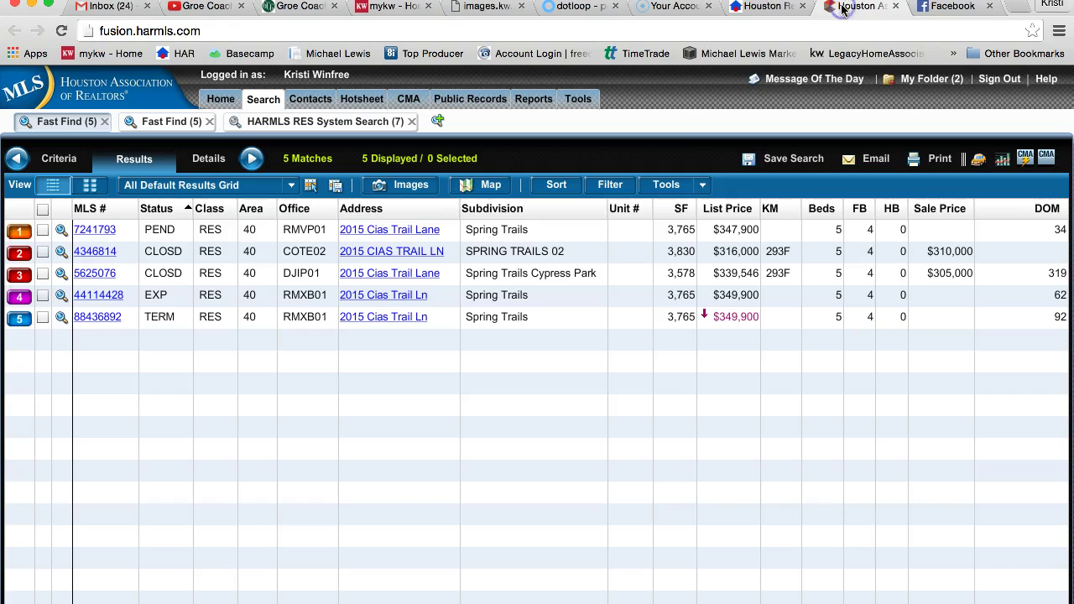
click(62, 232)
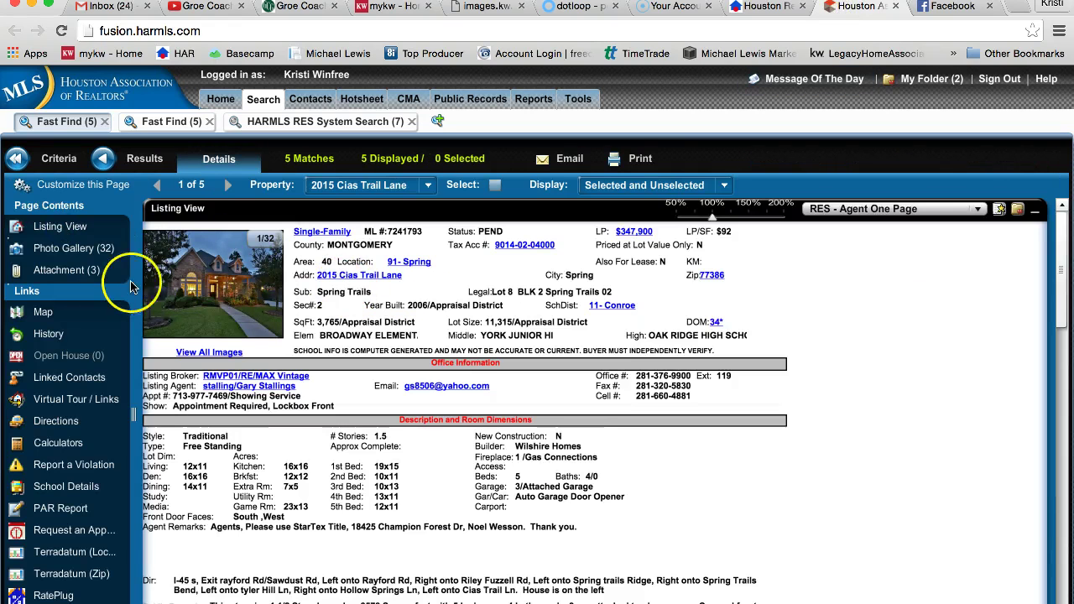
click(80, 279)
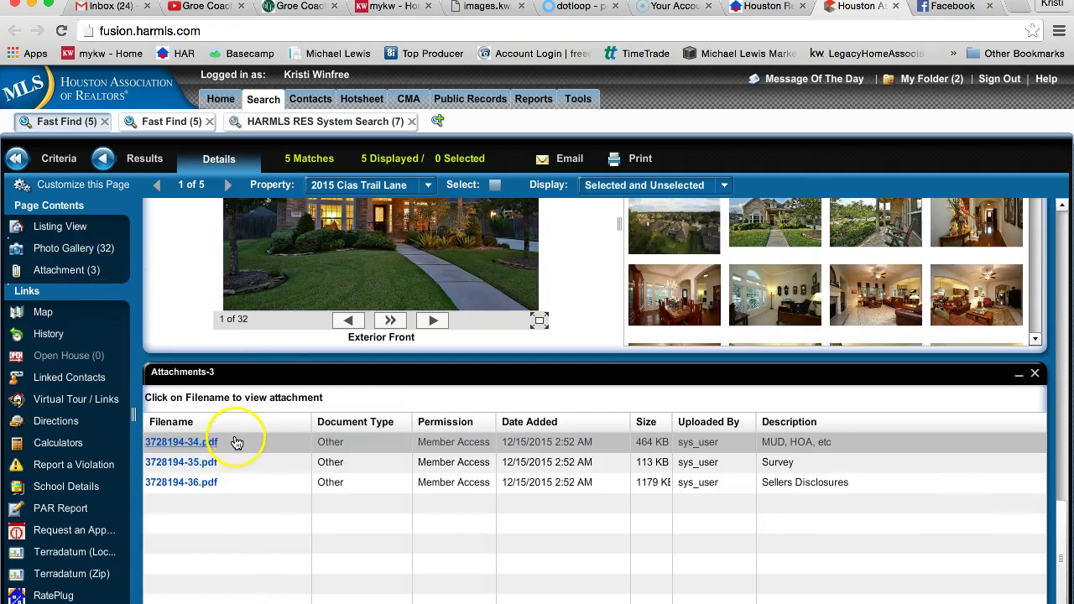
click(202, 445)
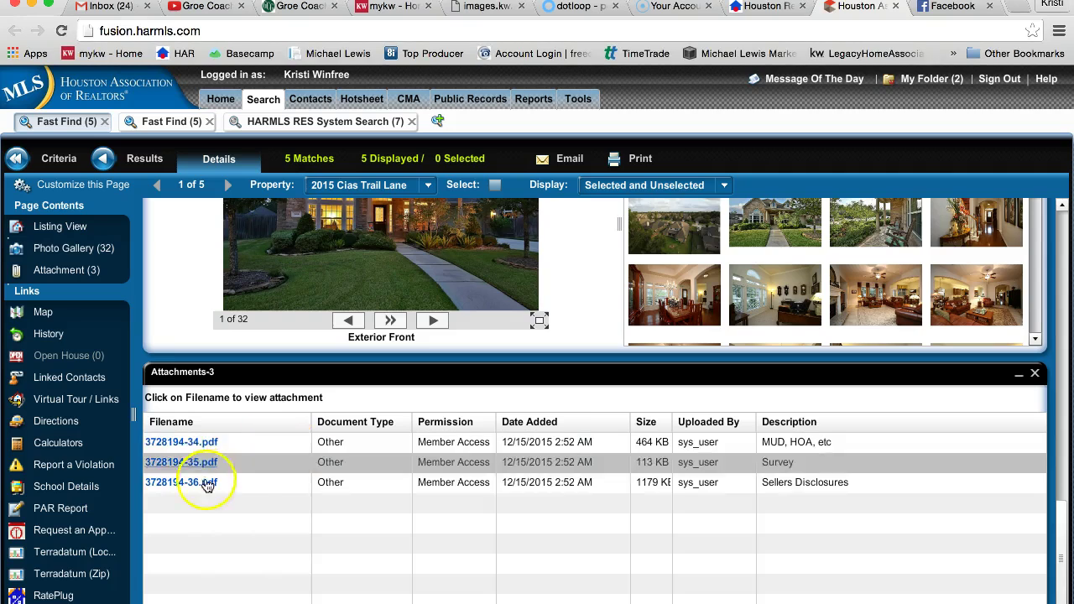
click(201, 462)
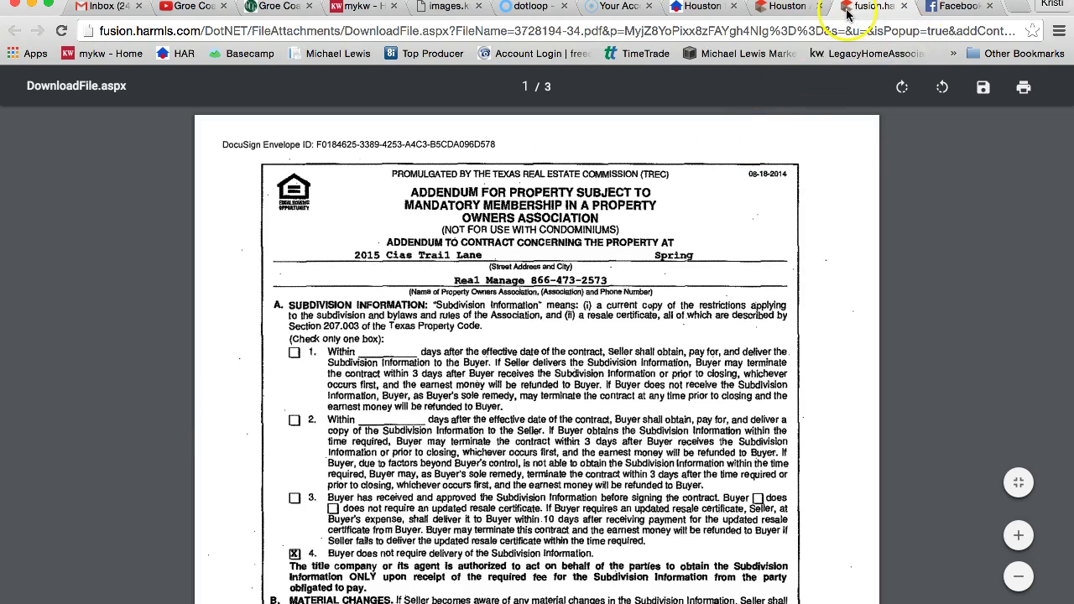
Save the HOA addendum PDF to the Desktop as HOA.
click(983, 88)
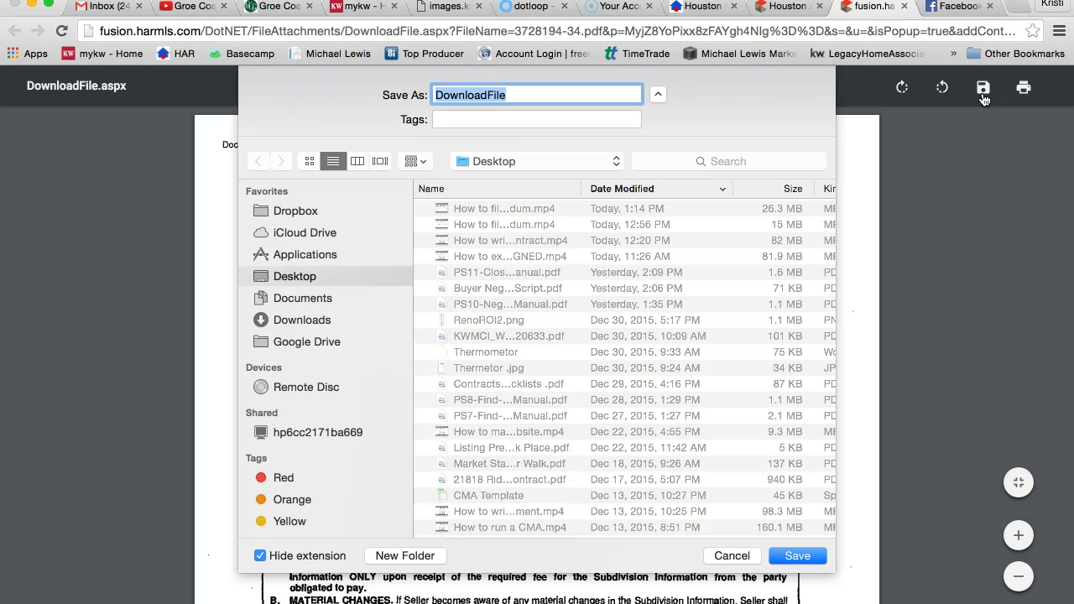
text(HOA)
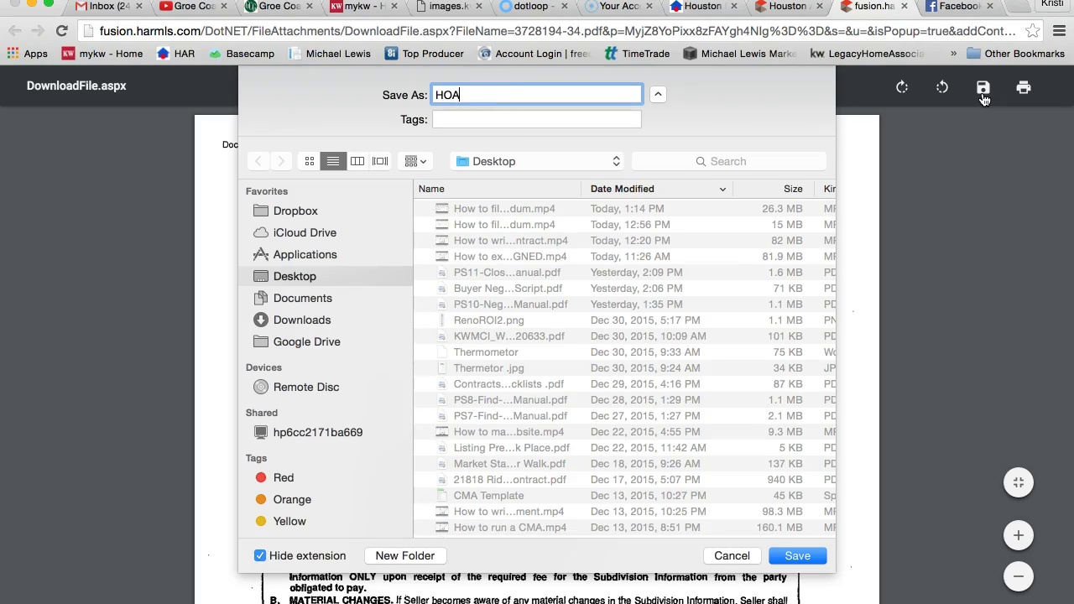
click(795, 555)
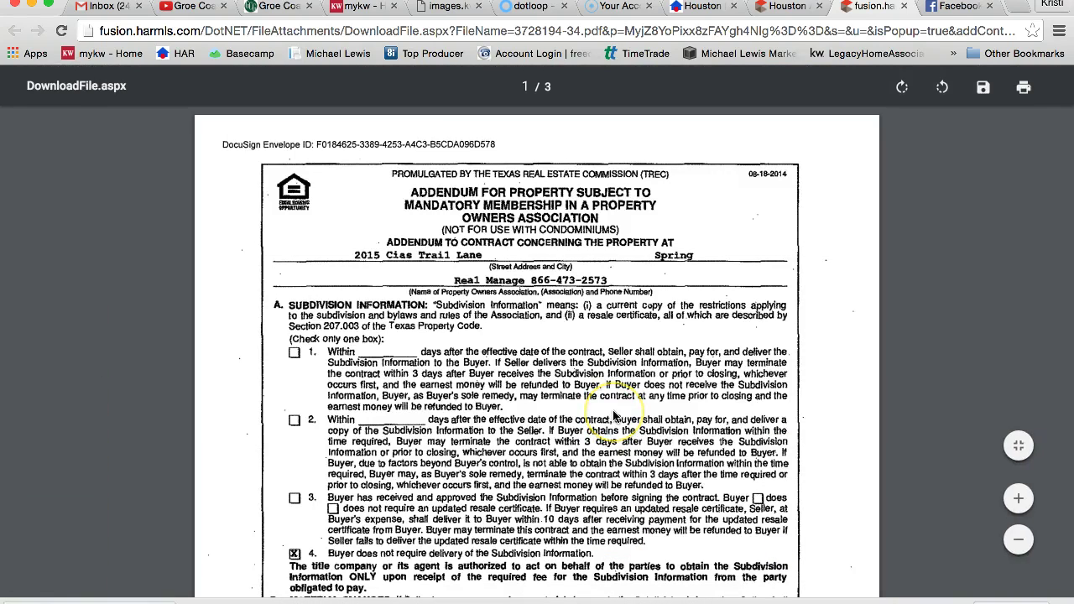
Open the 3728194-36.pdf Seller's Disclosure Notice and save it to the Desktop as Seller Disclosure.
click(904, 7)
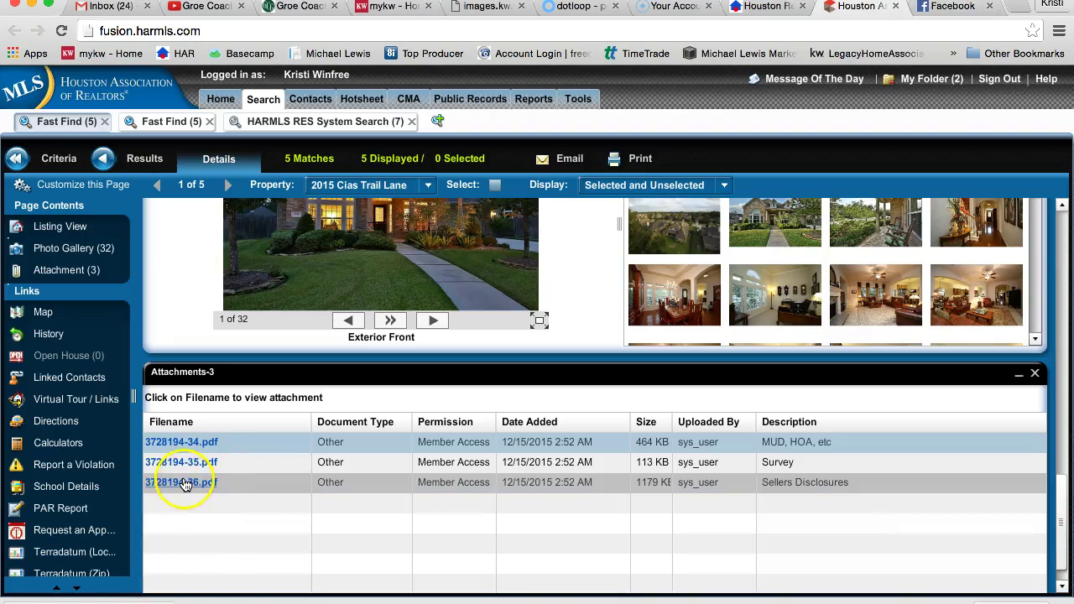
click(181, 482)
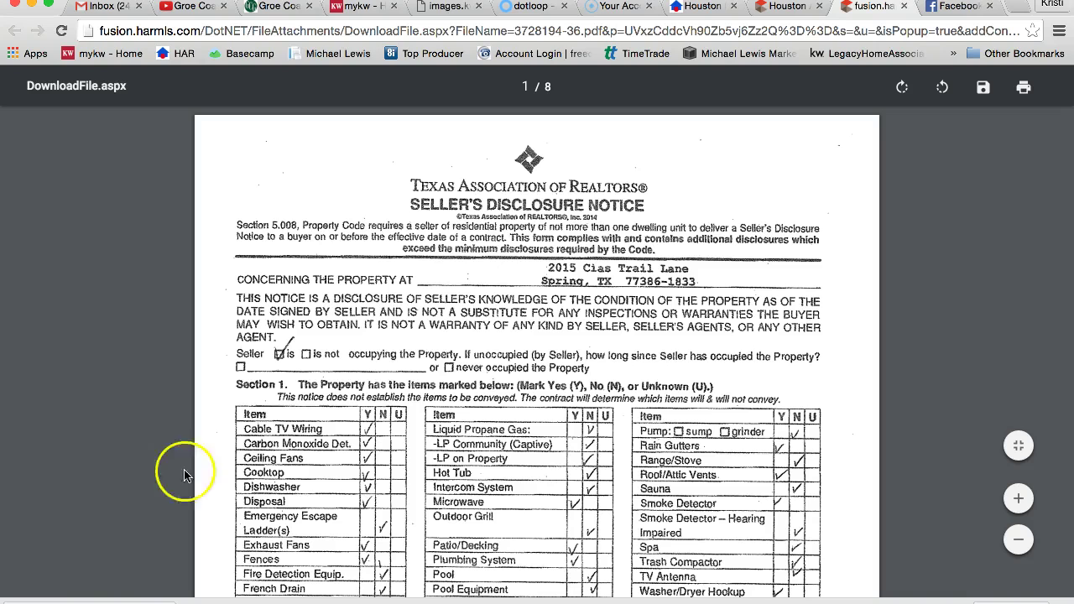
click(983, 87)
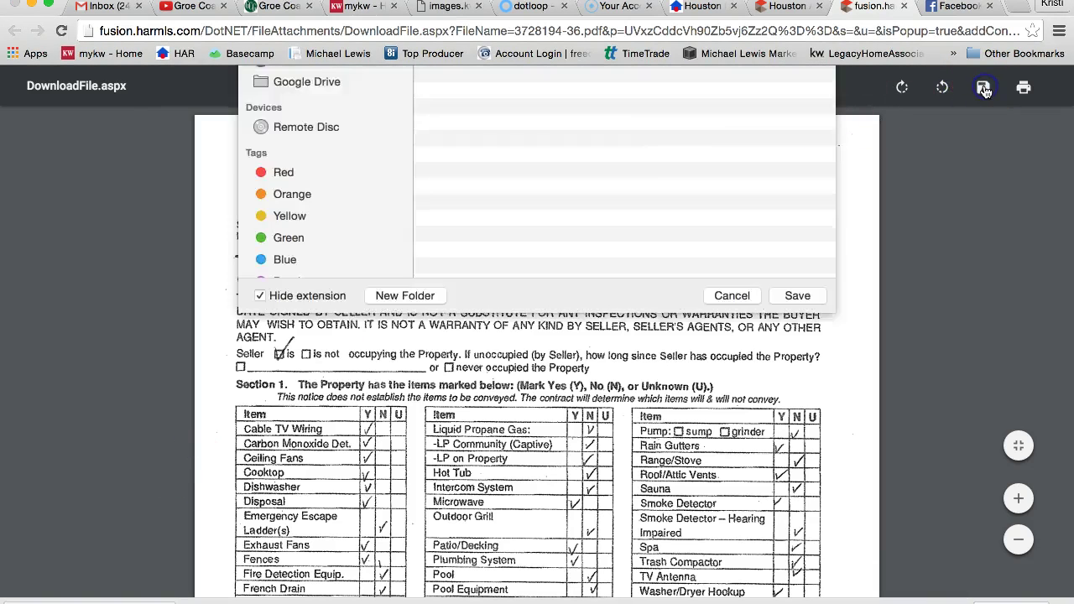
text(Selle)
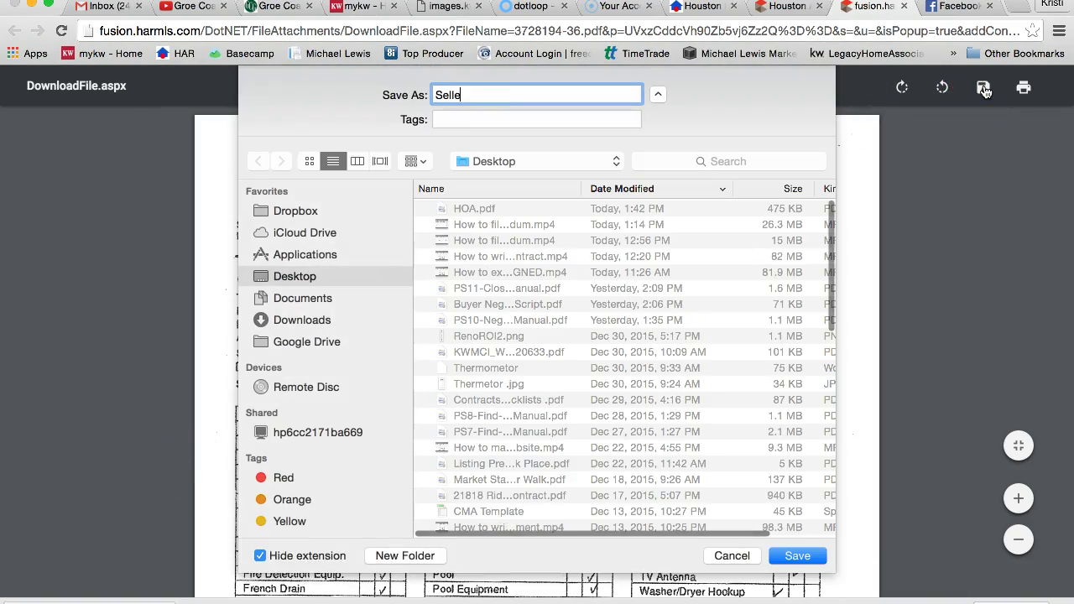
text(r S)
text(isclosure)
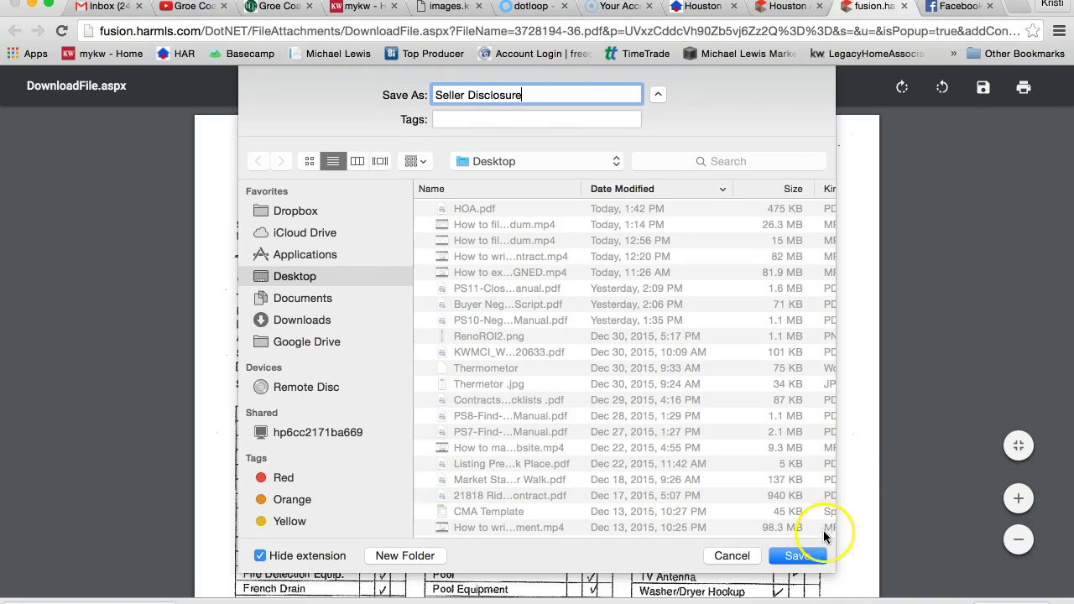
click(799, 556)
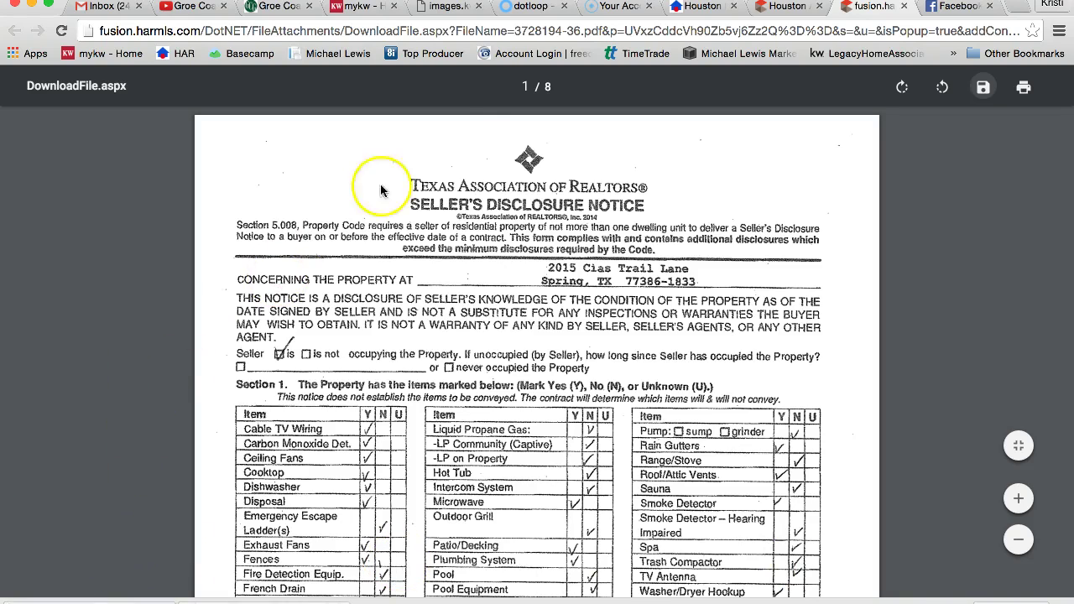
Upload Seller Disclosure.pdf and HOA.pdf from the Desktop into the loop's Contract Folder.
click(518, 8)
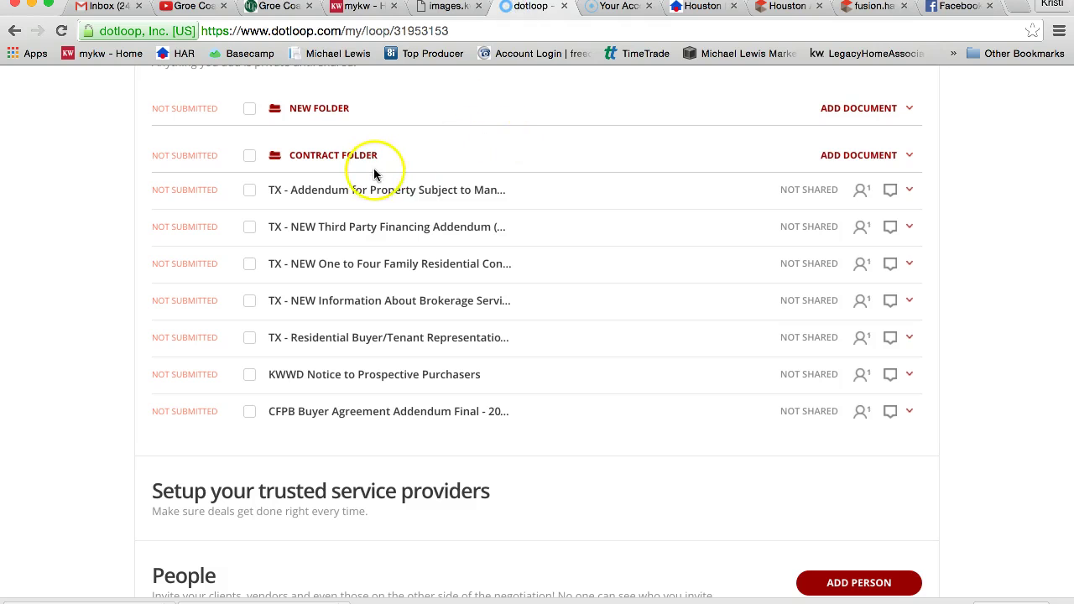
click(828, 158)
click(546, 303)
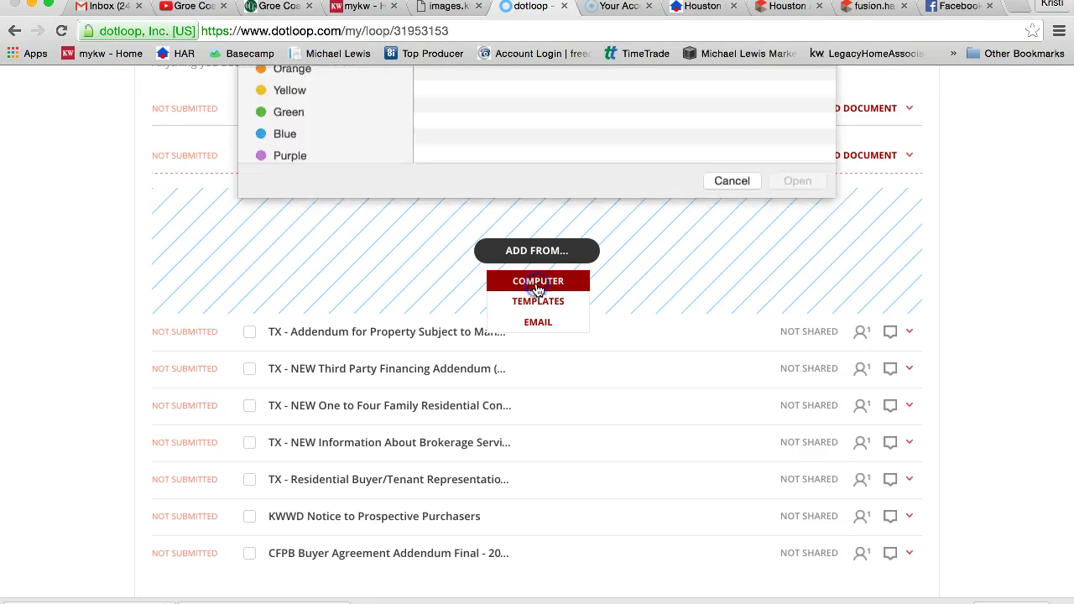
click(538, 284)
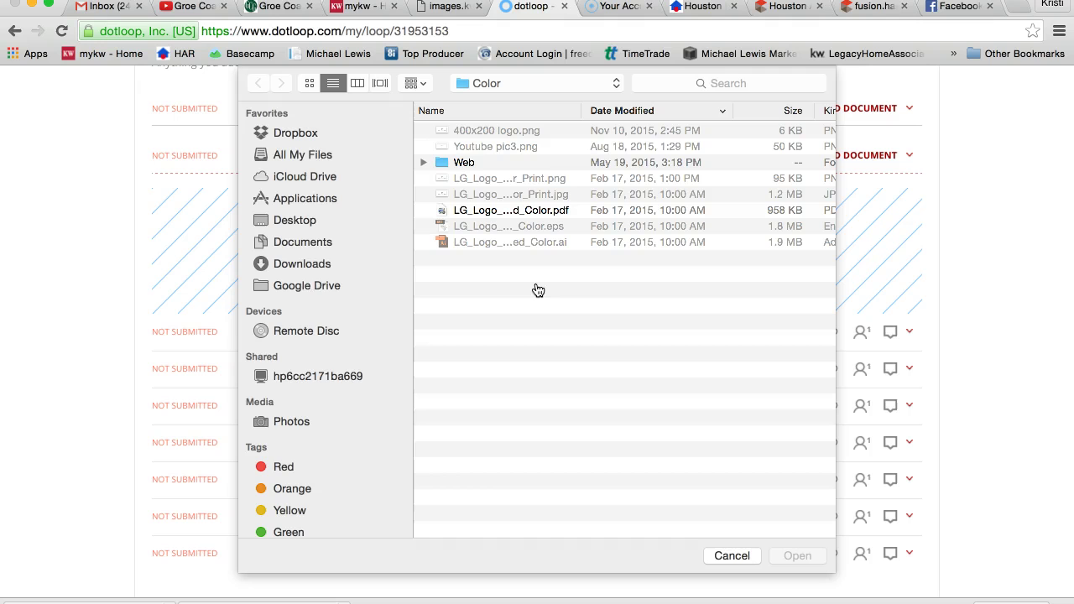
click(292, 222)
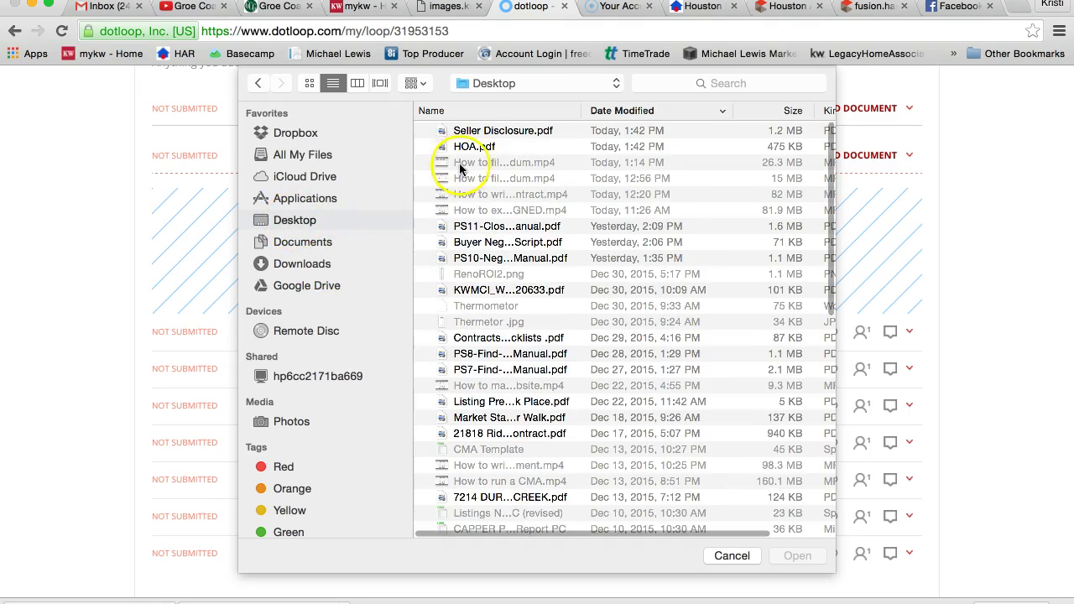
click(466, 131)
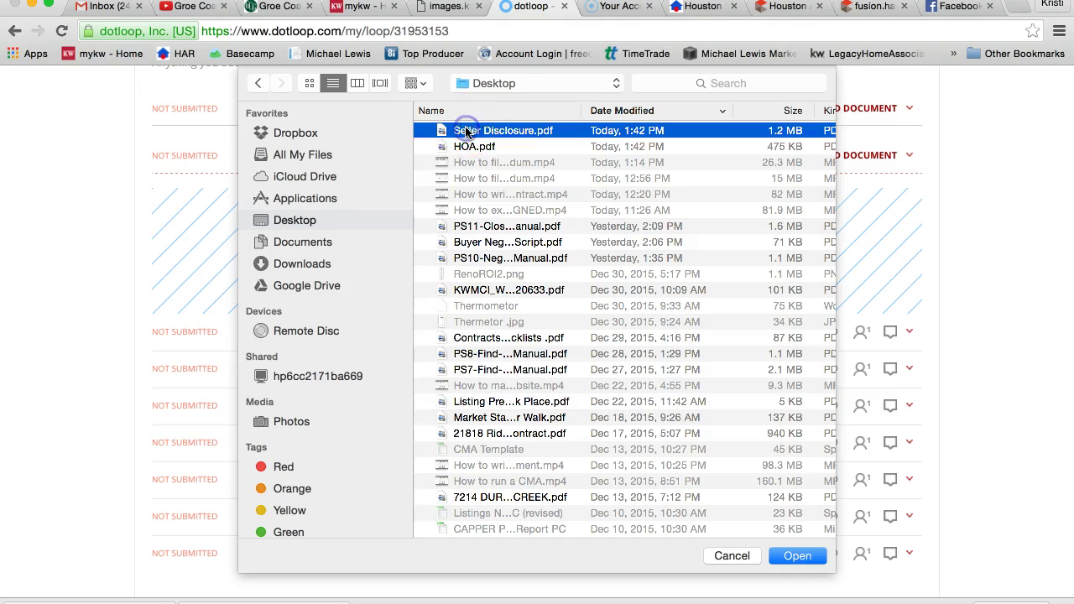
shift+click(464, 147)
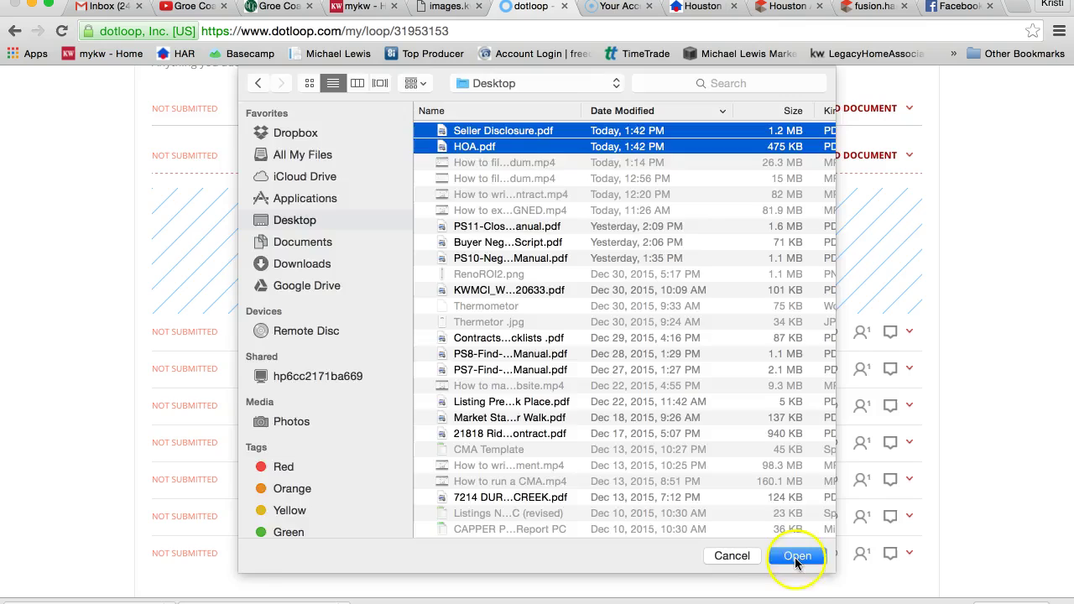
click(796, 557)
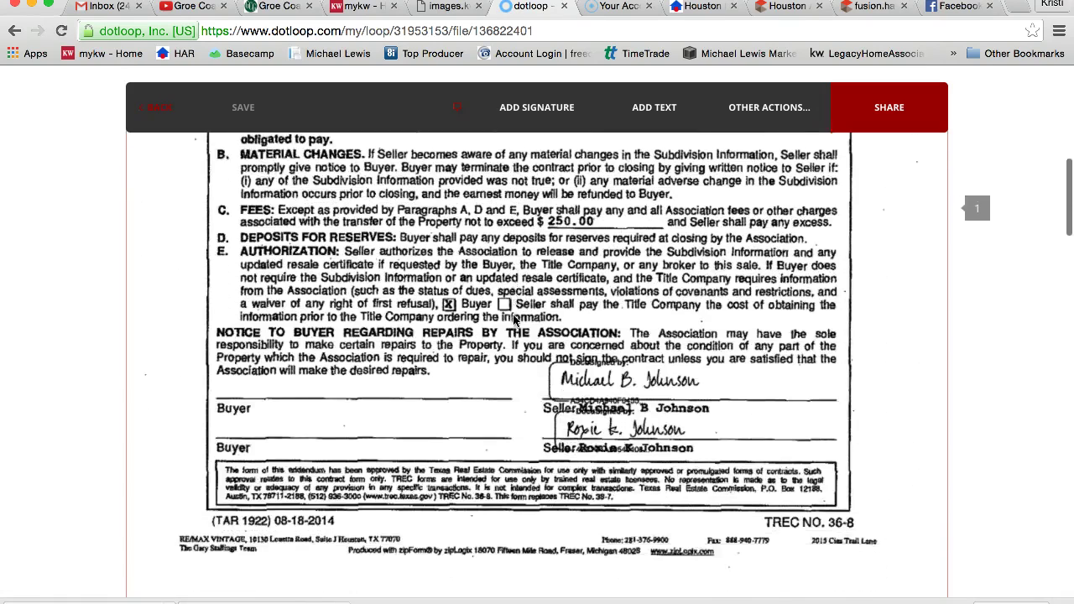
Review every page of the uploaded HOA file, then bring up its Other Actions menu.
scroll(514, 321, down, 12)
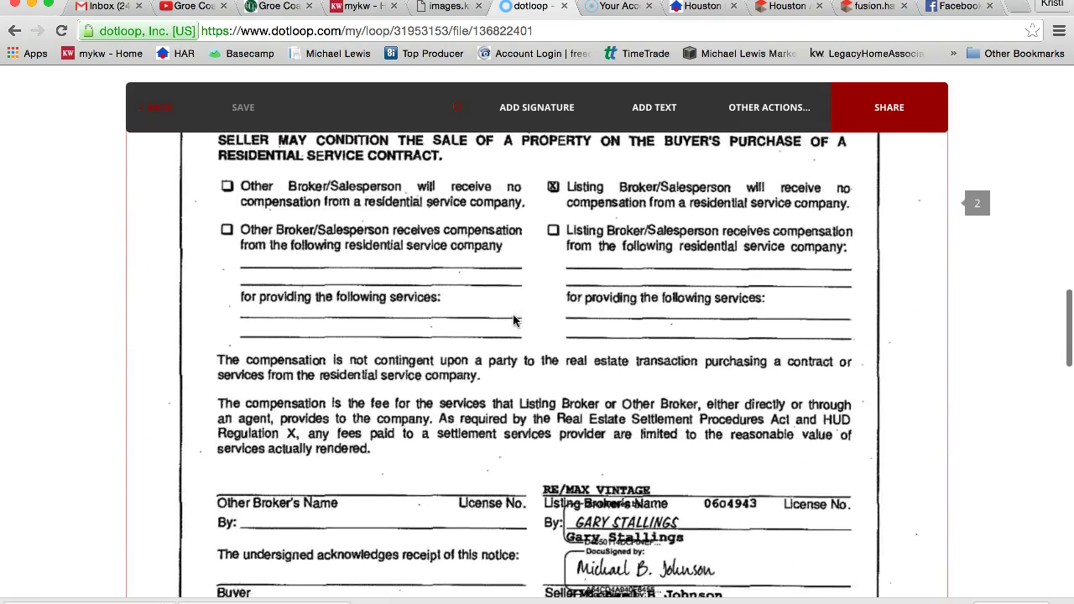
scroll(514, 322, down, 15)
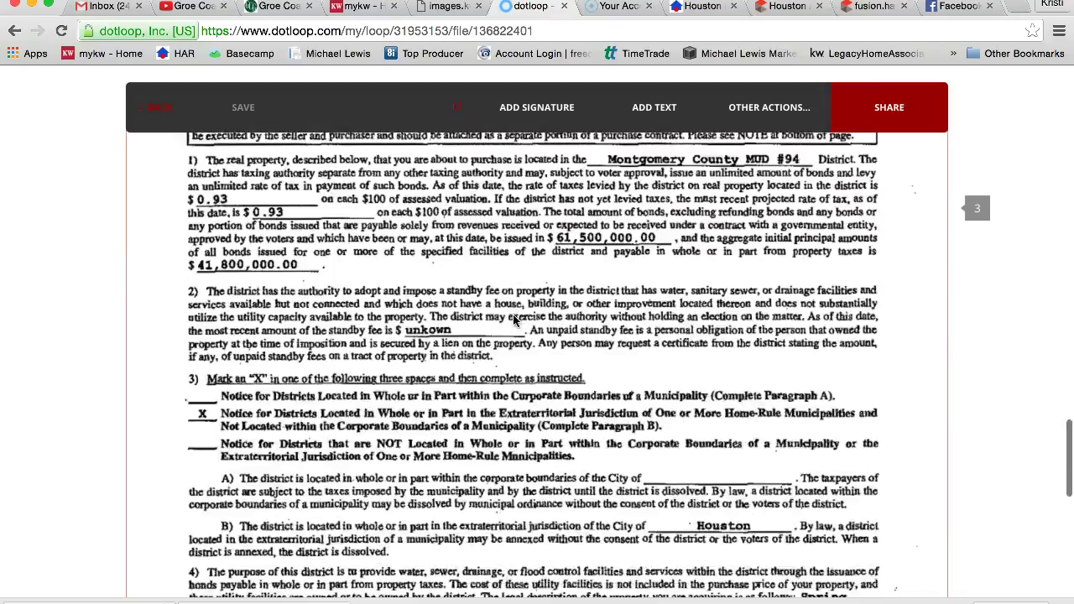
scroll(514, 322, down, 8)
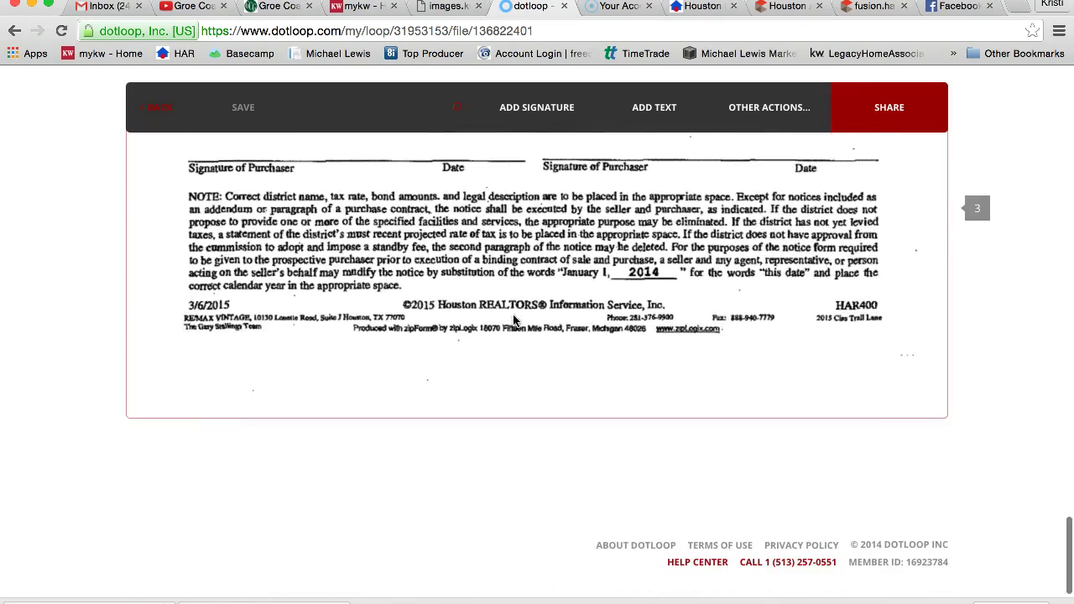
scroll(514, 321, up, 20)
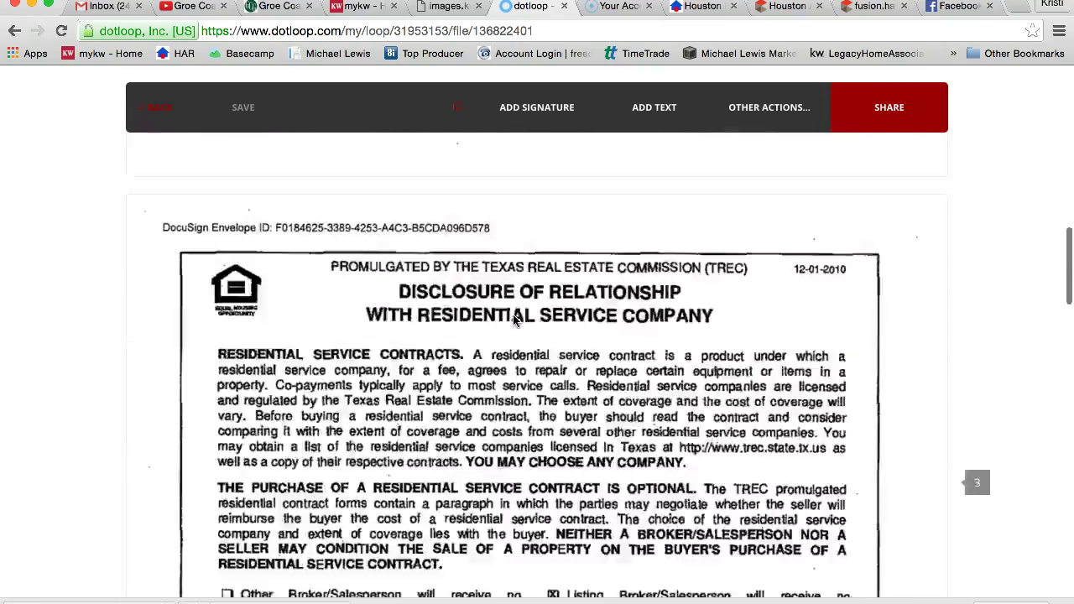
scroll(713, 294, up, 5)
click(785, 111)
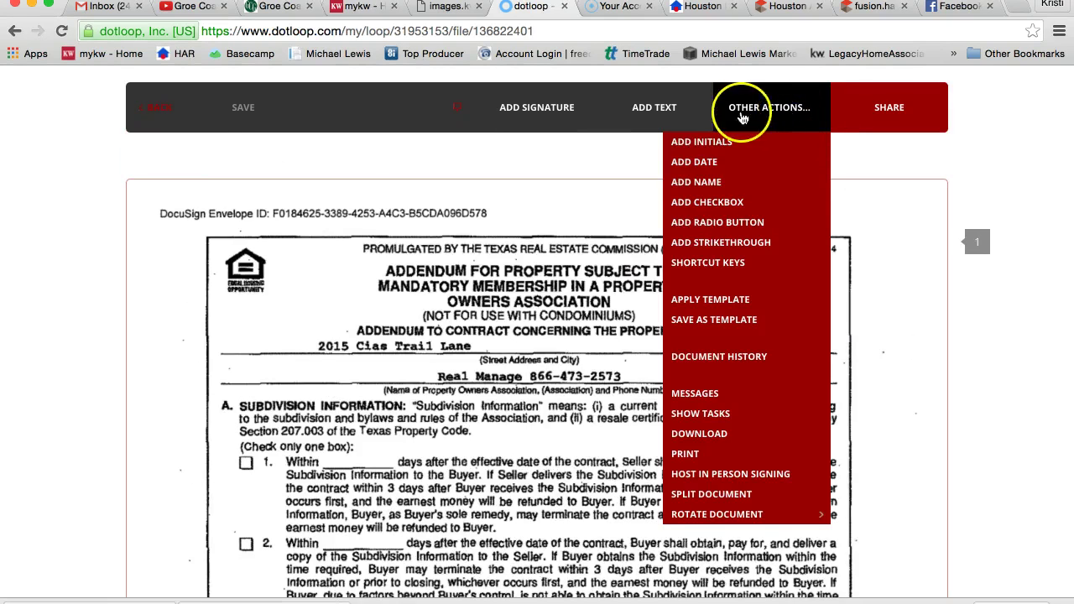
Choose to split the HOA file into three one-page files.
click(717, 495)
click(626, 357)
click(622, 287)
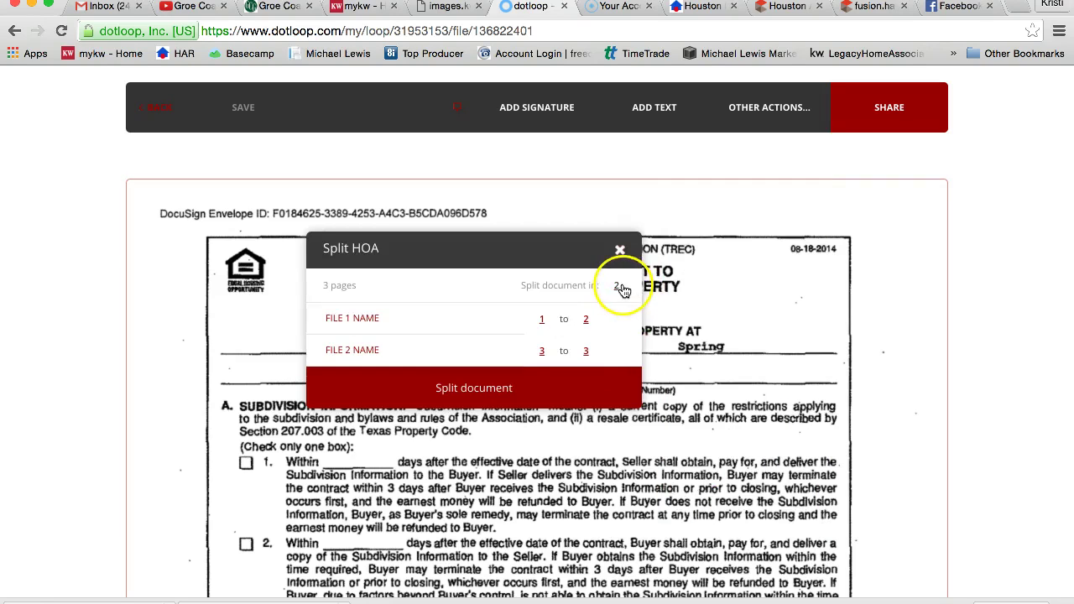
click(620, 314)
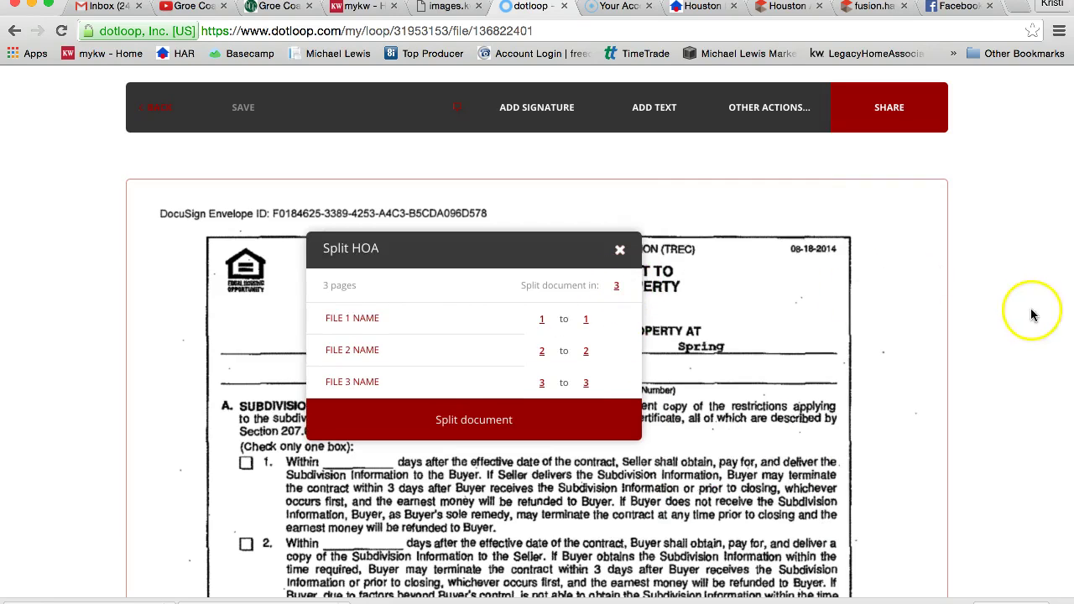
scroll(947, 461, down, 10)
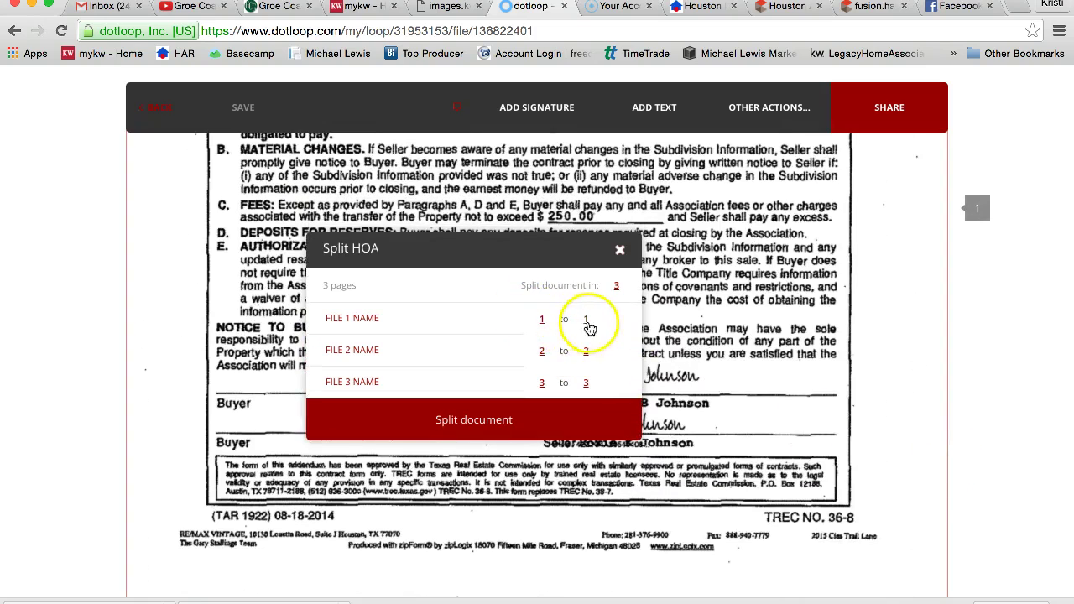
Name the first two split files HOA and Disclosure of Relationship with Residential Service Company.
click(493, 331)
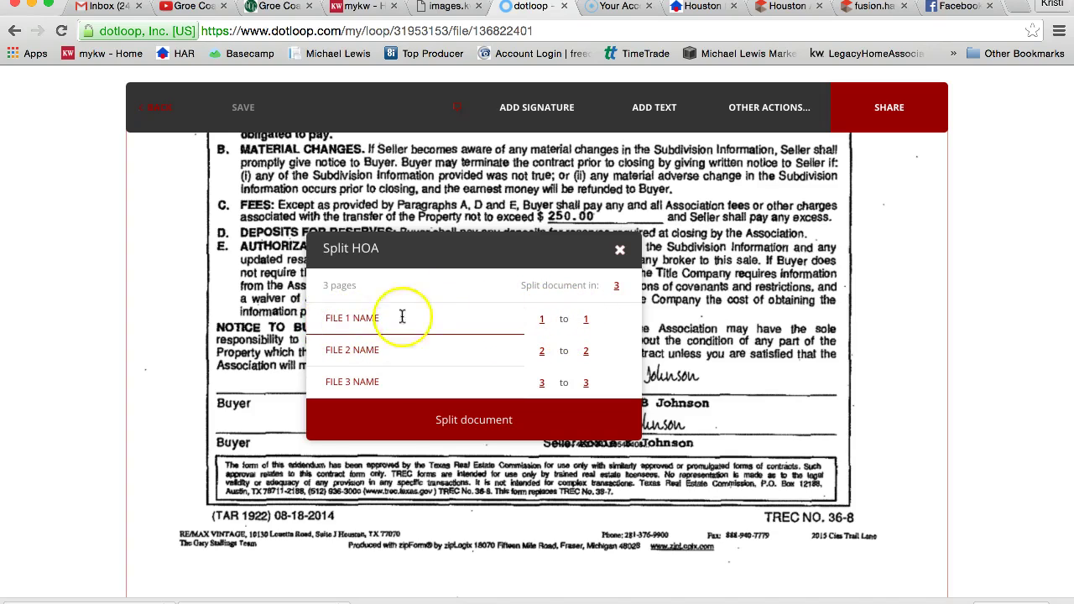
scroll(818, 293, up, 10)
click(471, 320)
click(444, 352)
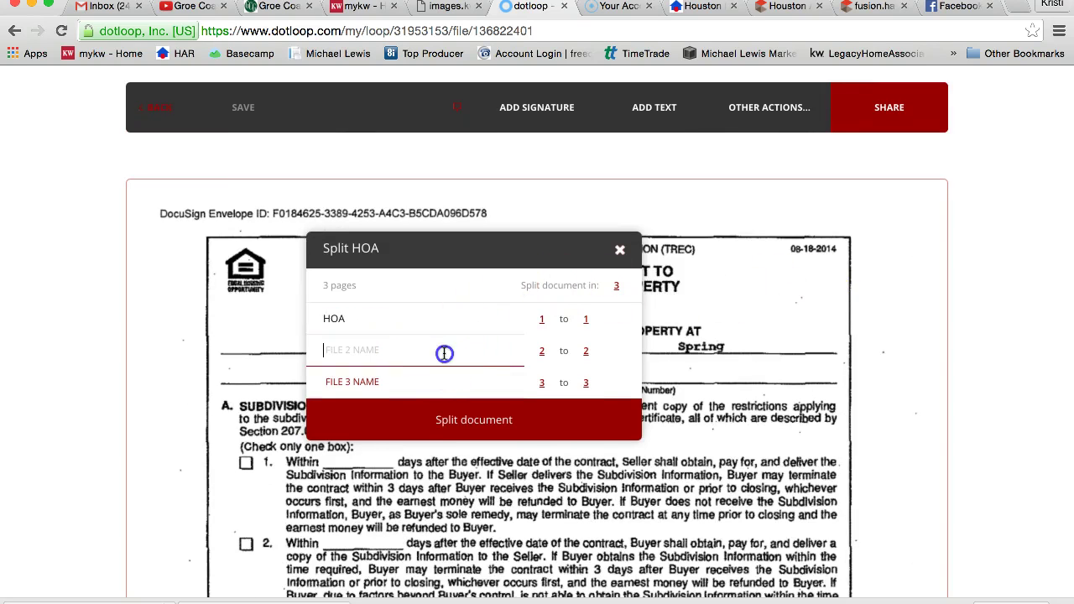
scroll(962, 352, down, 3)
scroll(962, 353, down, 10)
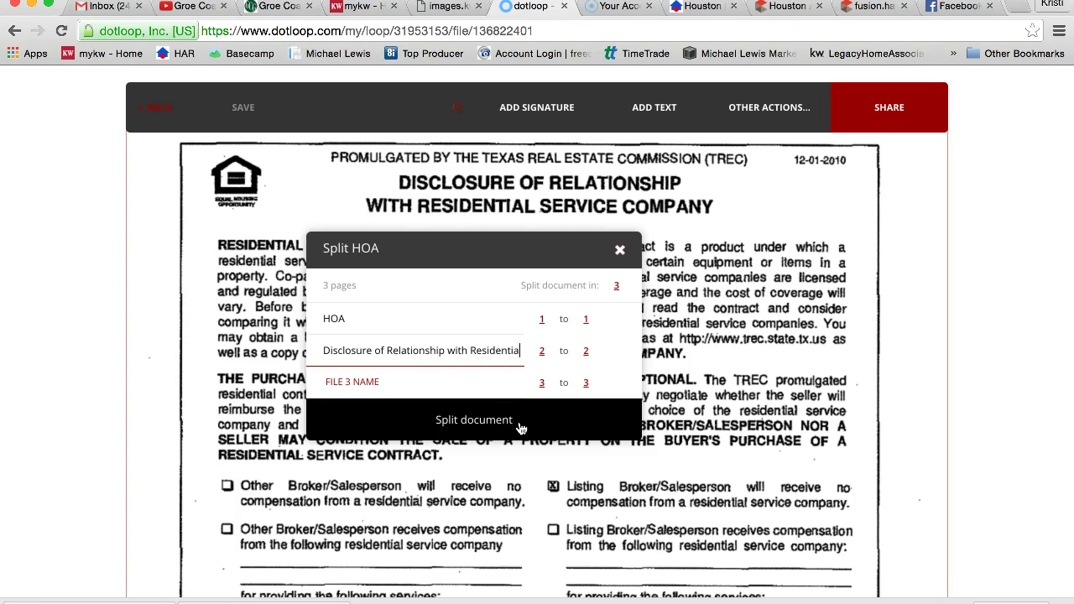
text(Service)
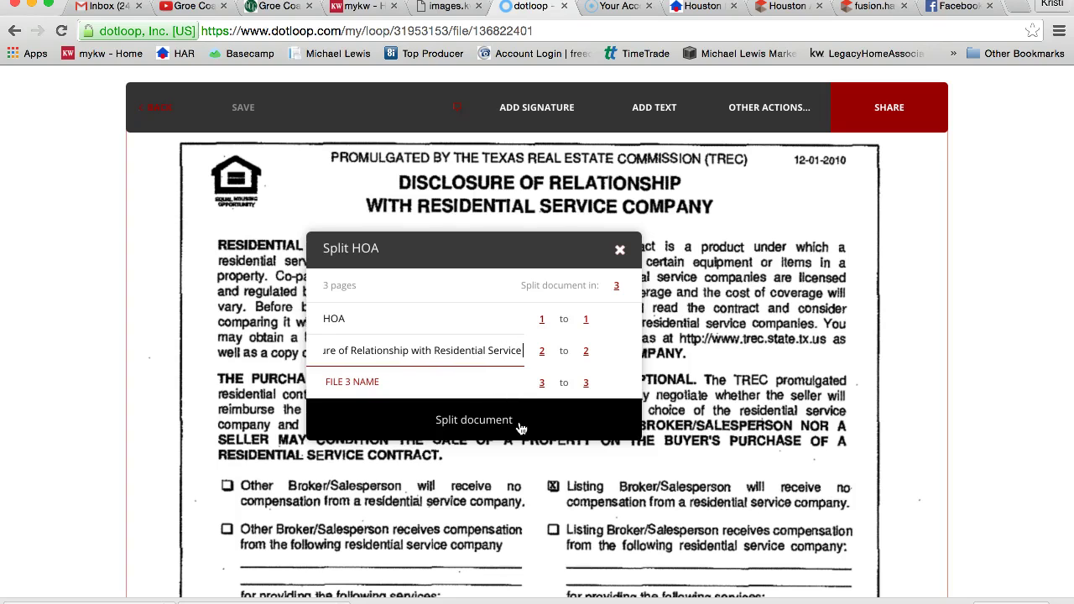
text( Company)
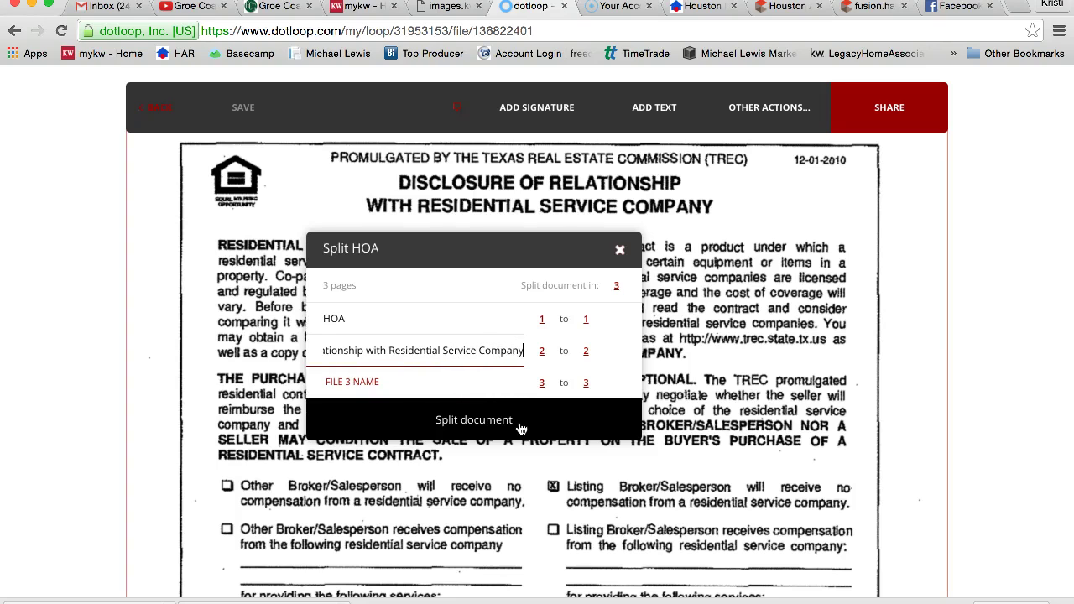
Name the third file MUD, perform the split, and return to the loop.
click(431, 383)
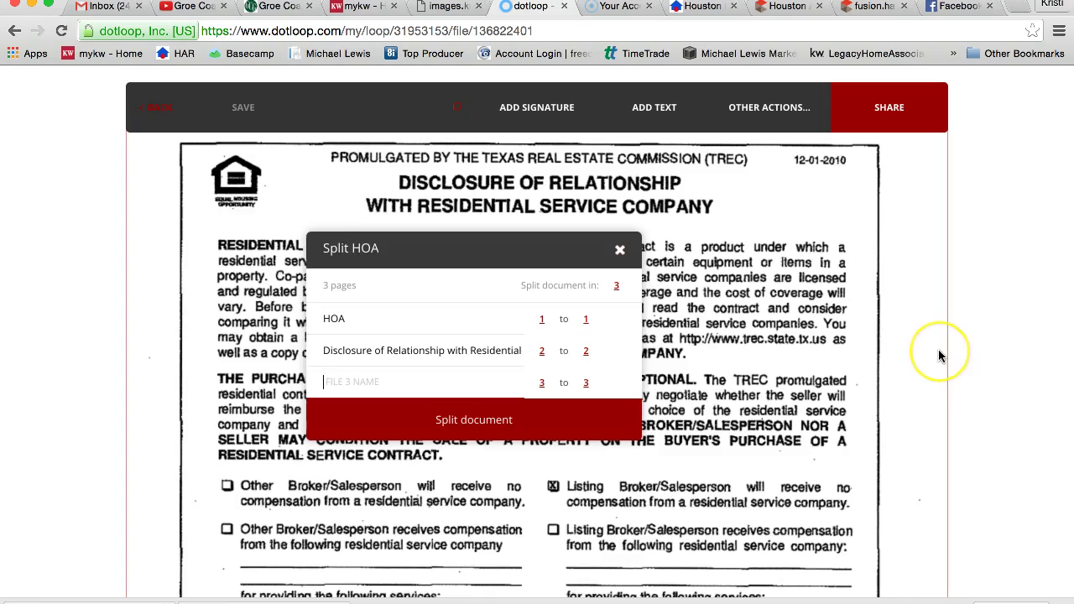
scroll(940, 356, down, 3)
scroll(939, 355, down, 10)
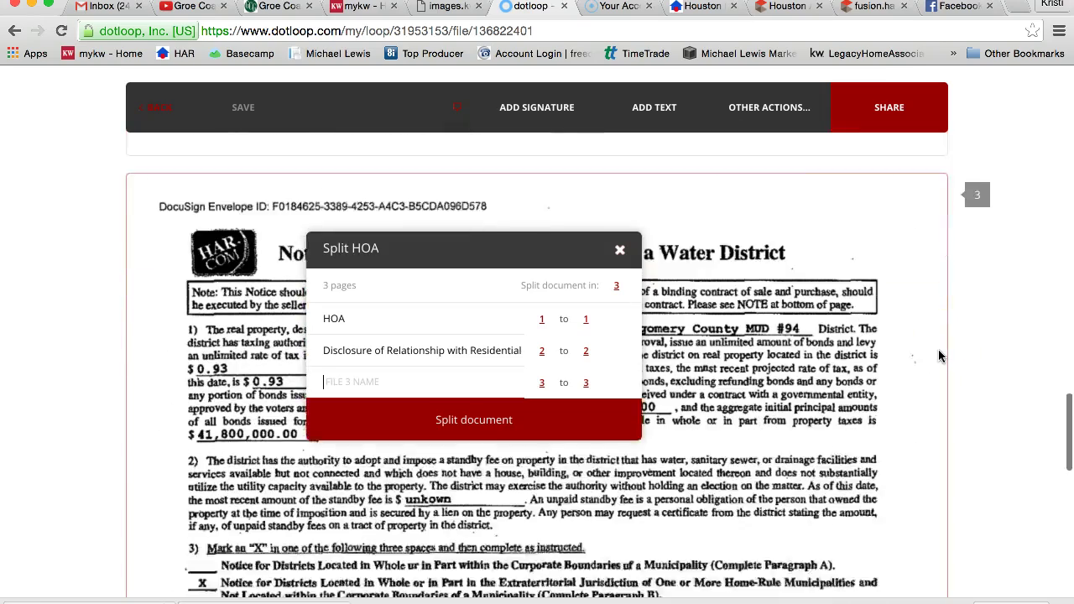
scroll(940, 356, down, 3)
scroll(939, 356, up, 2)
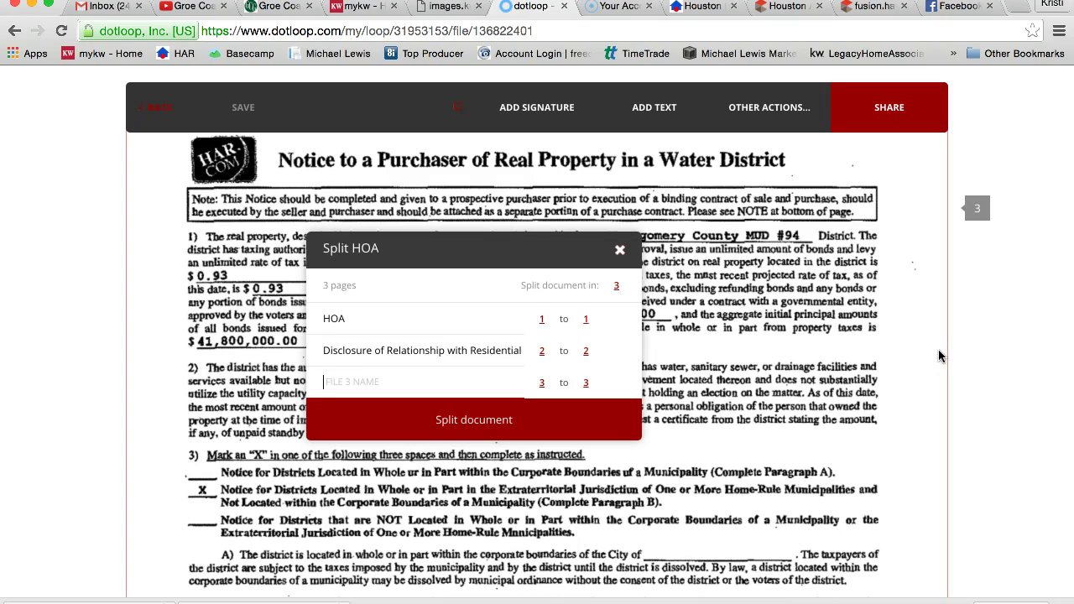
text(MUD)
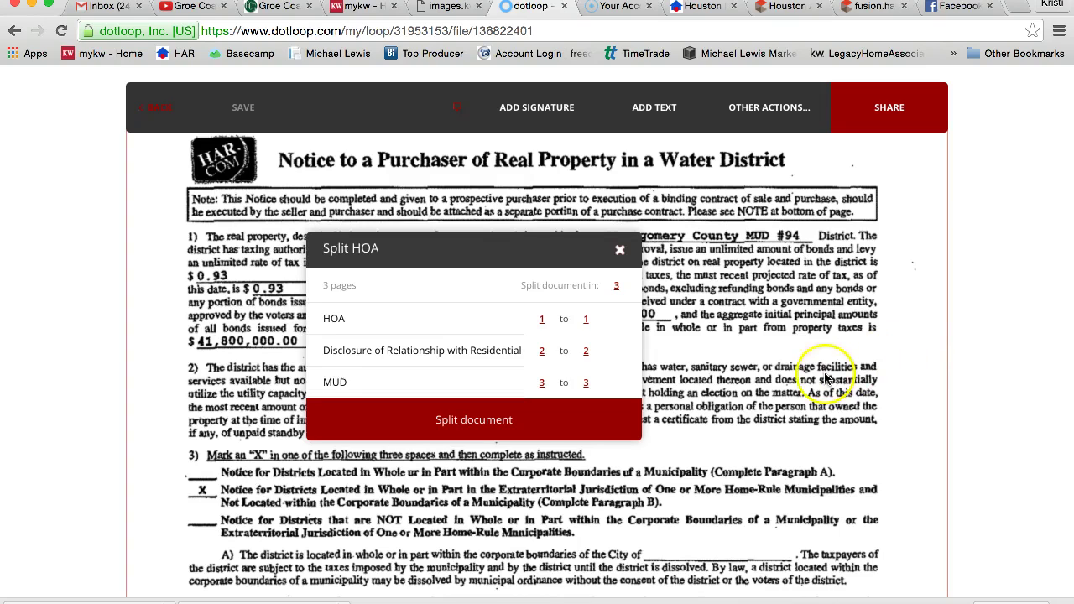
click(460, 420)
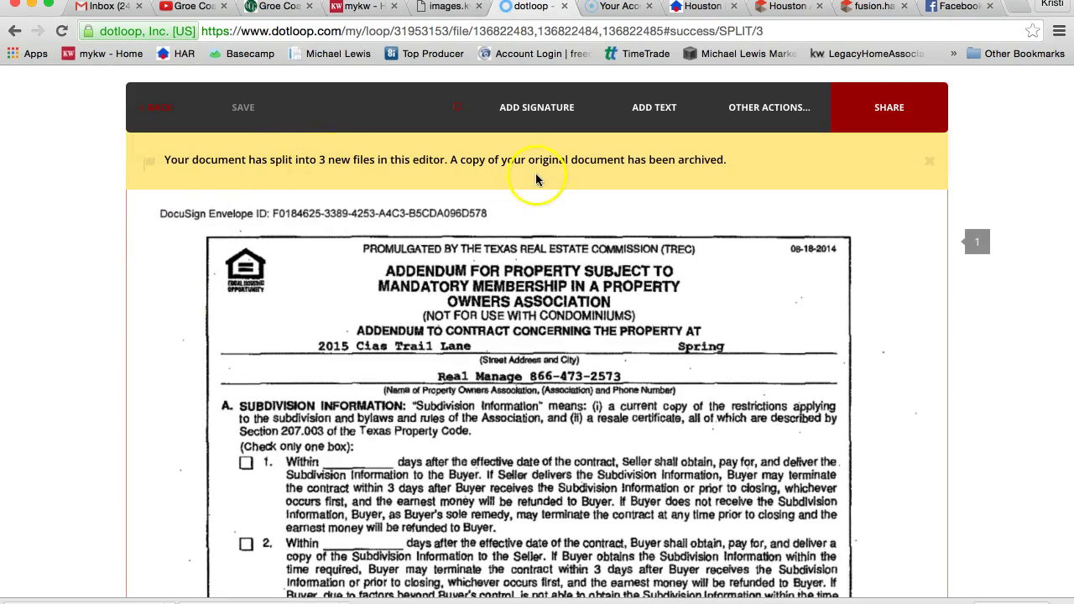
click(156, 108)
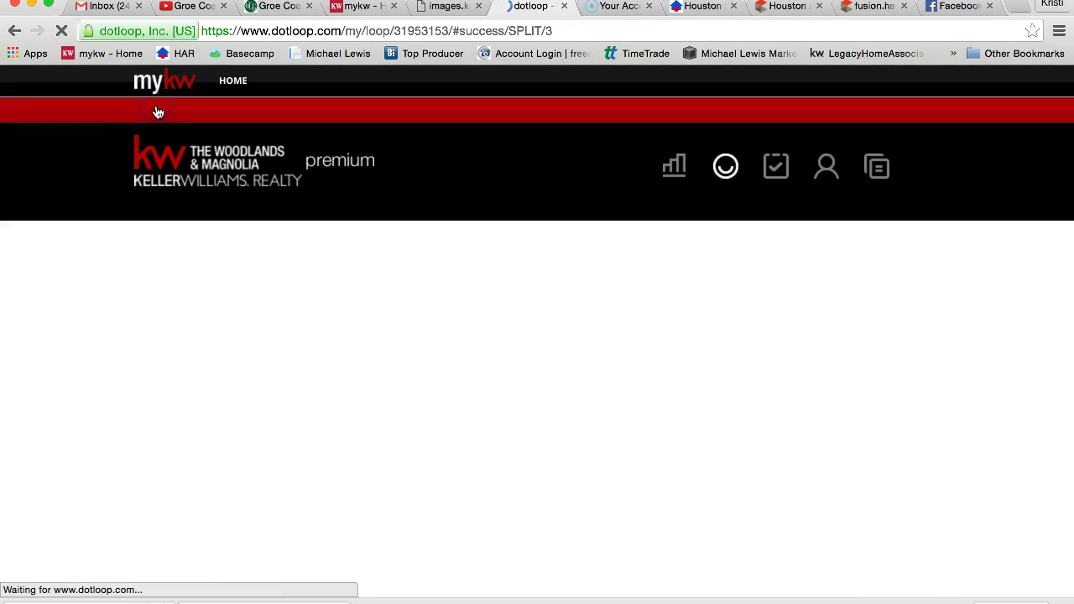
scroll(340, 514, down, 1)
scroll(340, 514, down, 3)
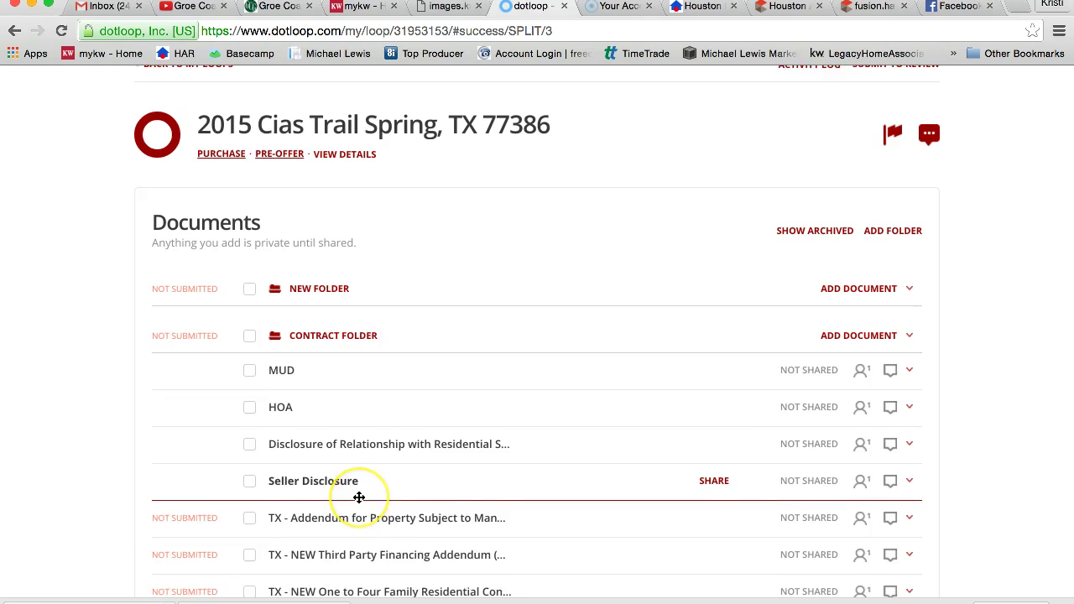
scroll(355, 495, down, 1)
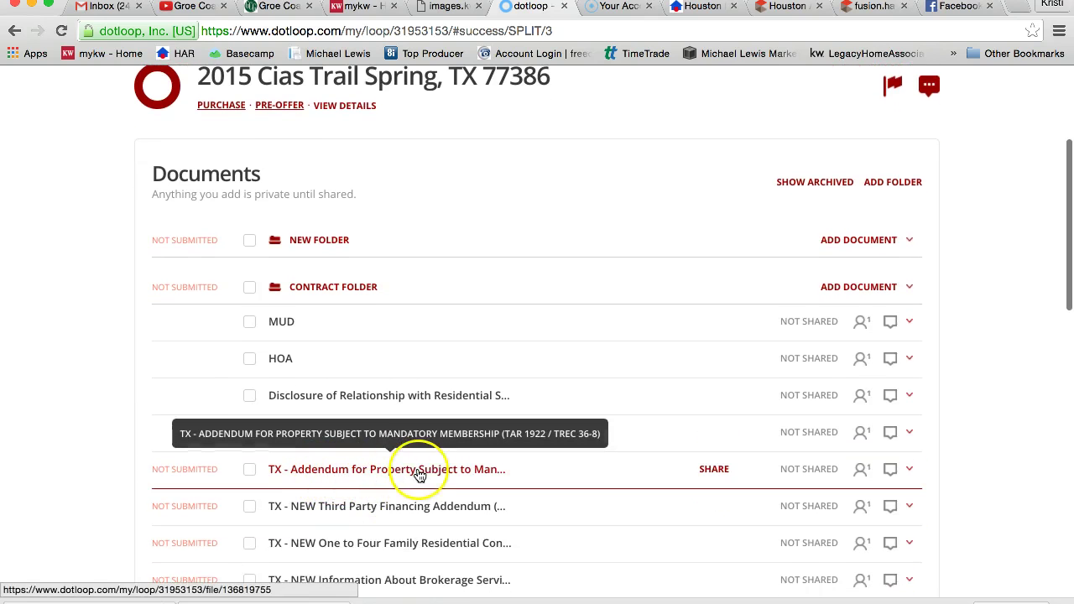
click(458, 475)
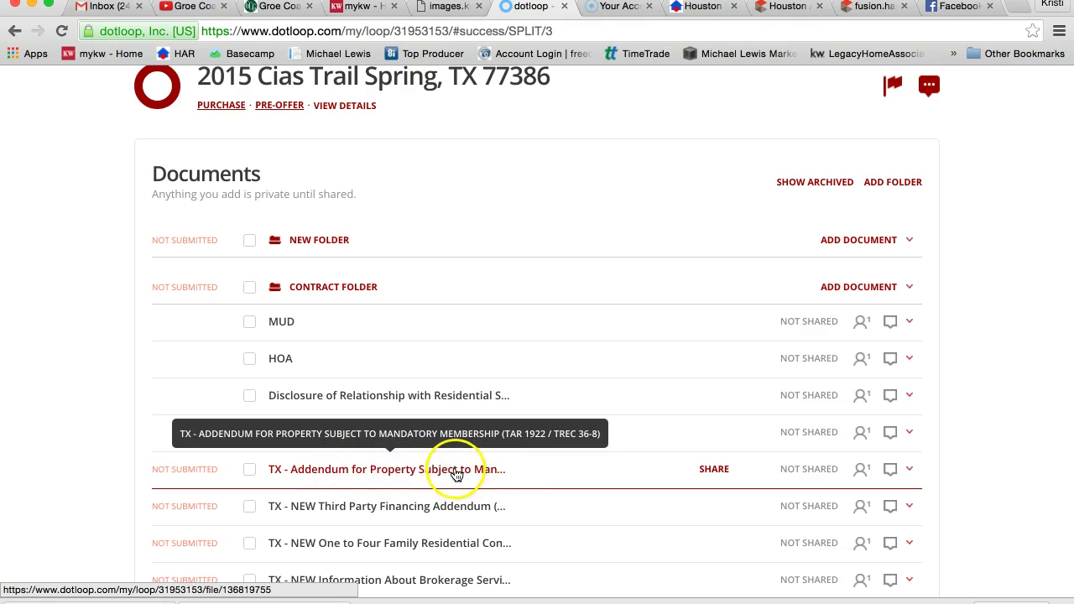
click(281, 358)
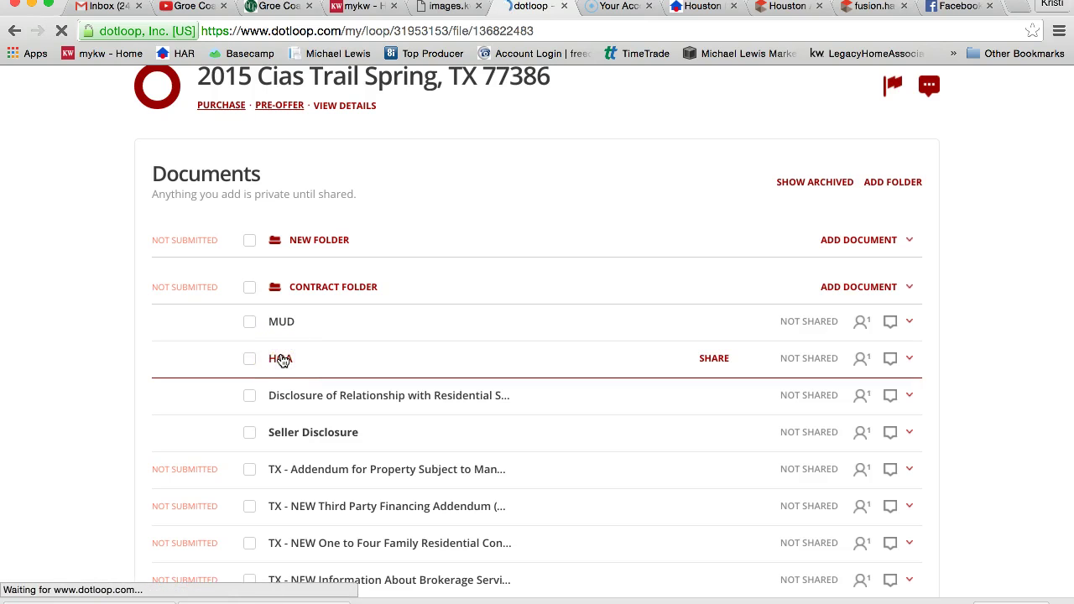
scroll(283, 361, down, 3)
scroll(283, 360, down, 1)
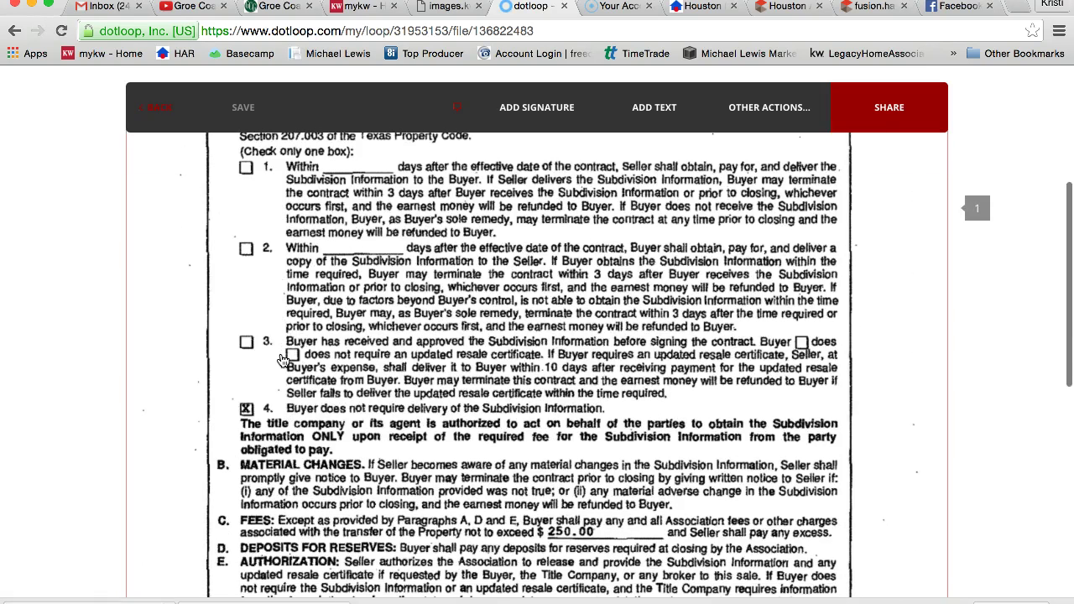
scroll(314, 389, down, 2)
scroll(314, 388, down, 1)
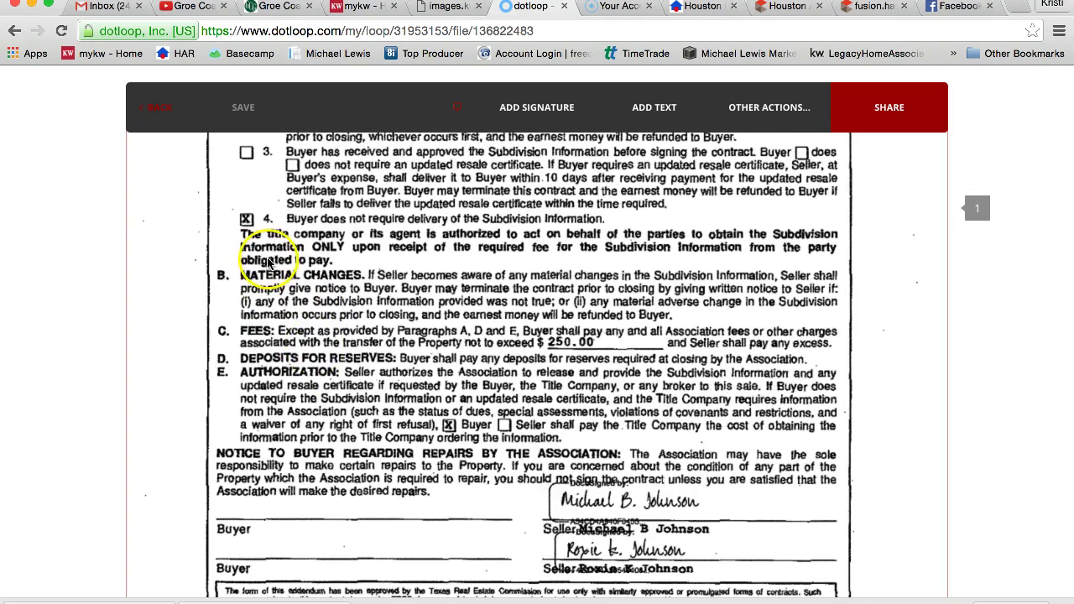
scroll(326, 310, up, 2)
scroll(325, 311, up, 1)
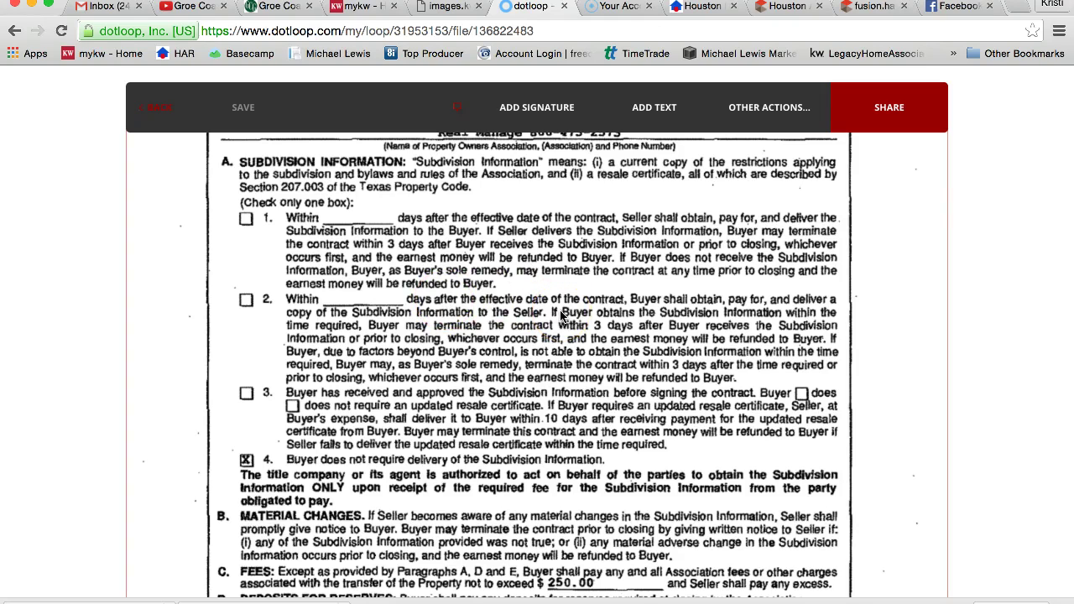
scroll(562, 315, down, 2)
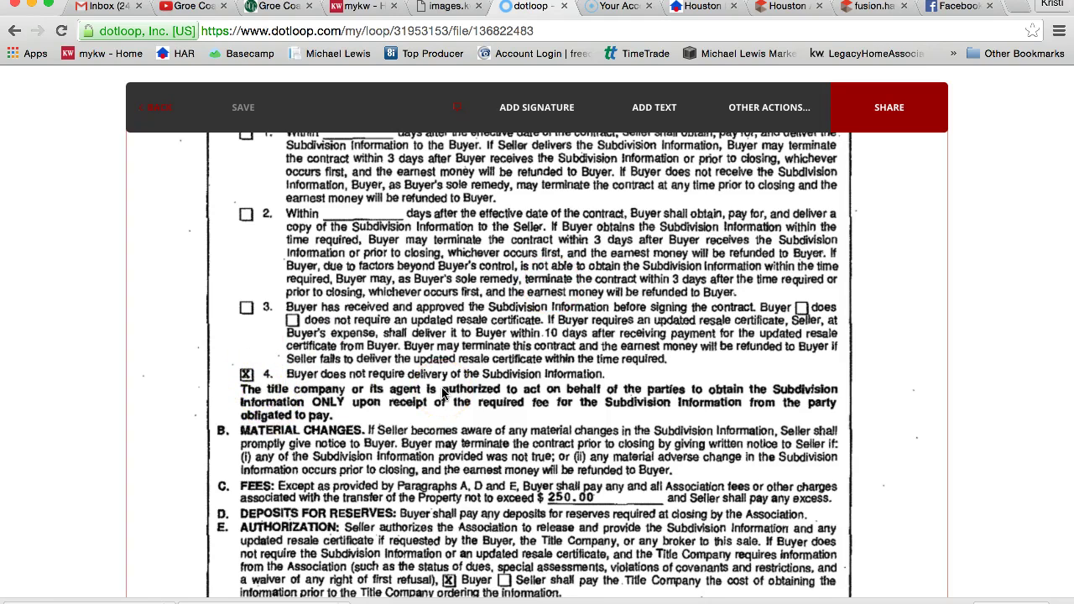
scroll(443, 393, down, 2)
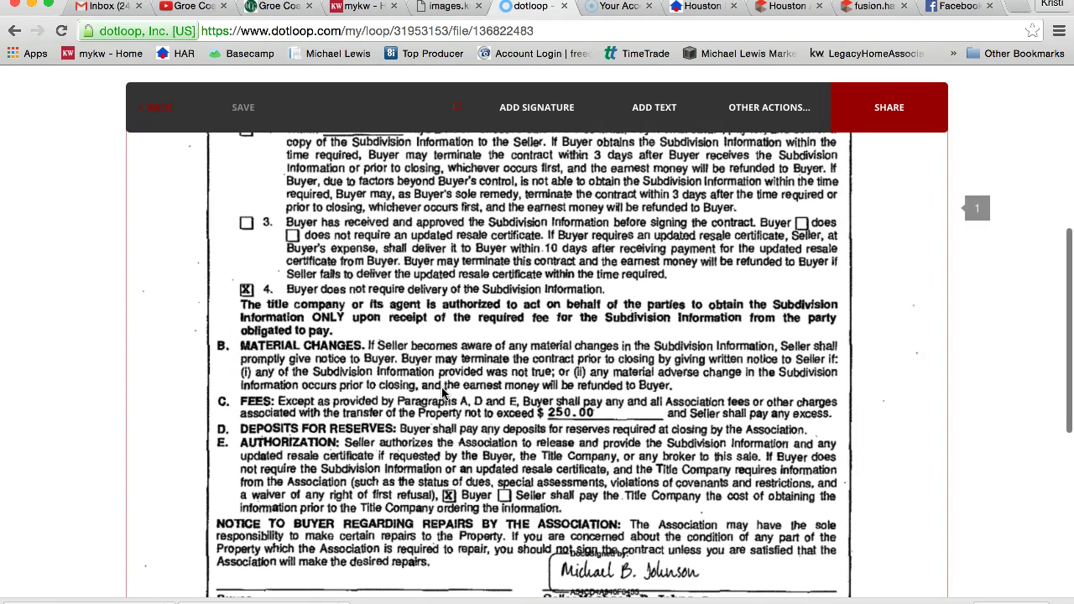
scroll(443, 393, down, 5)
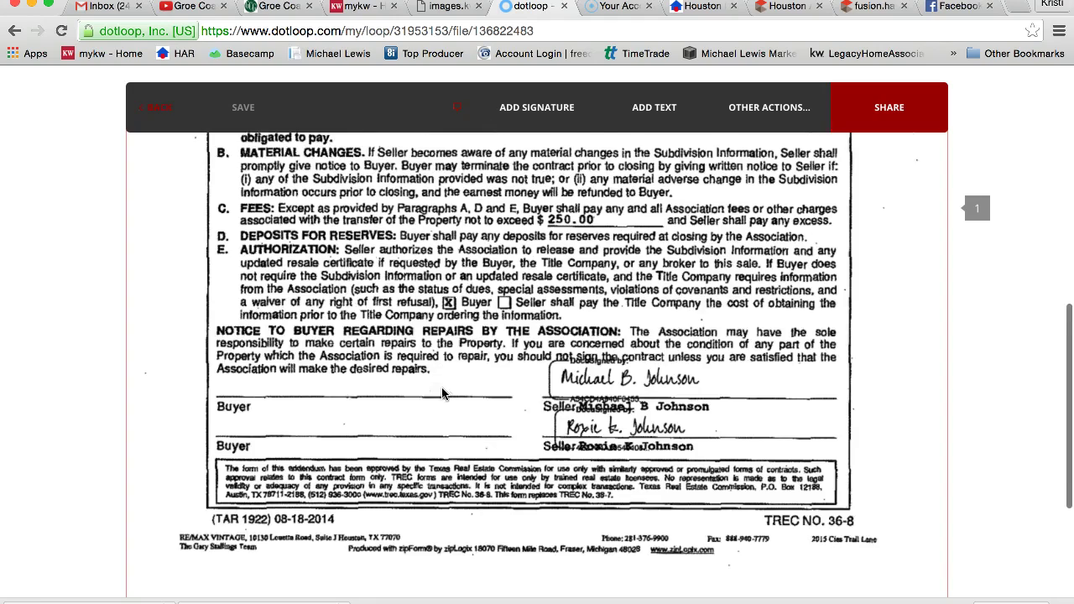
scroll(441, 387, up, 10)
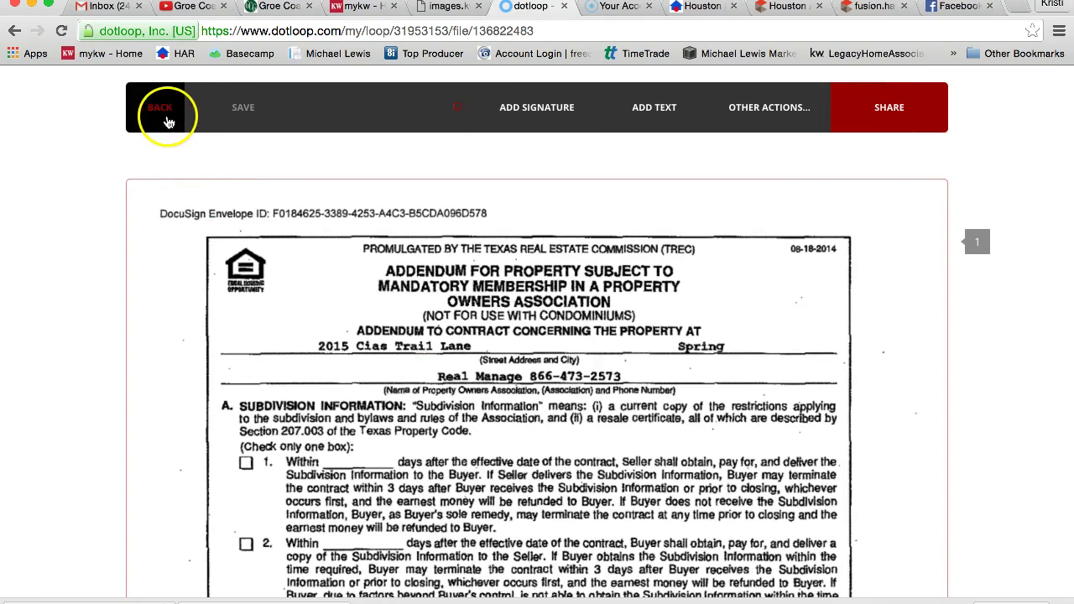
scroll(430, 438, down, 3)
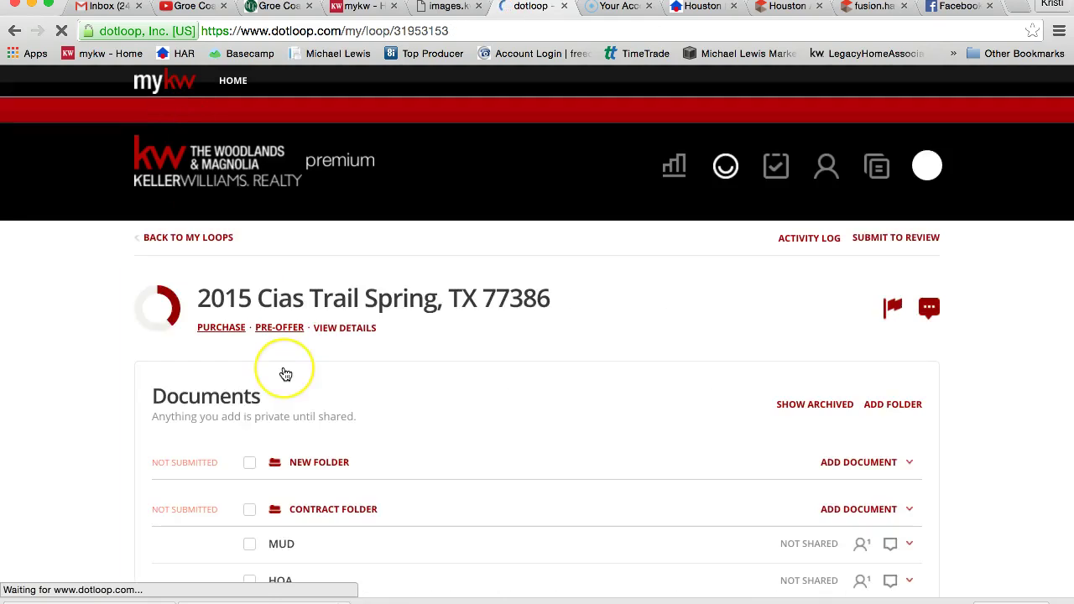
Archive the HOA document from the loop's Documents list.
scroll(281, 371, down, 5)
drag(299, 336, 976, 360)
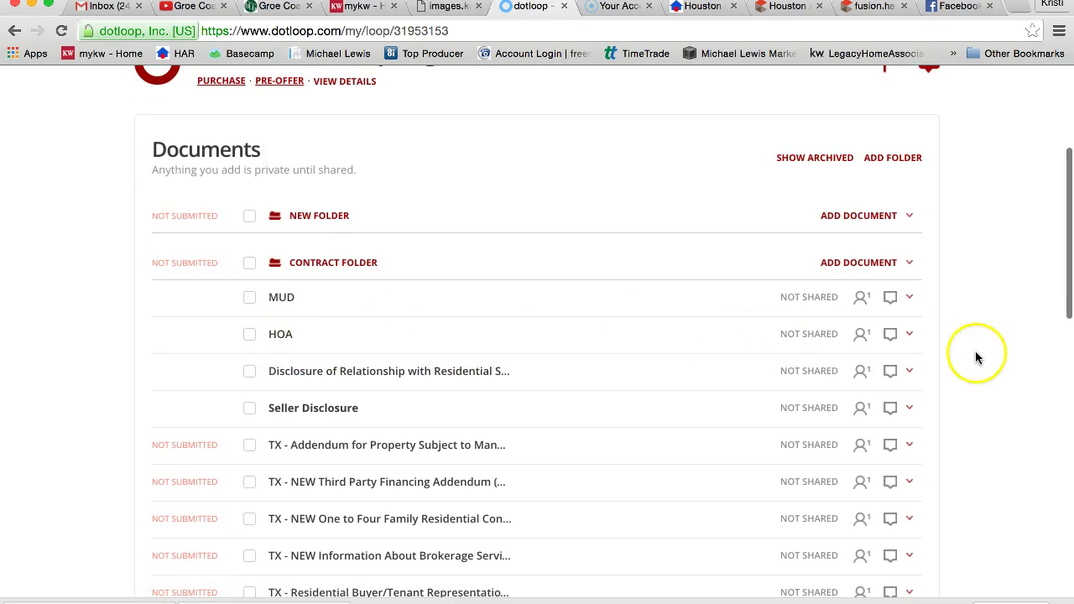
click(914, 335)
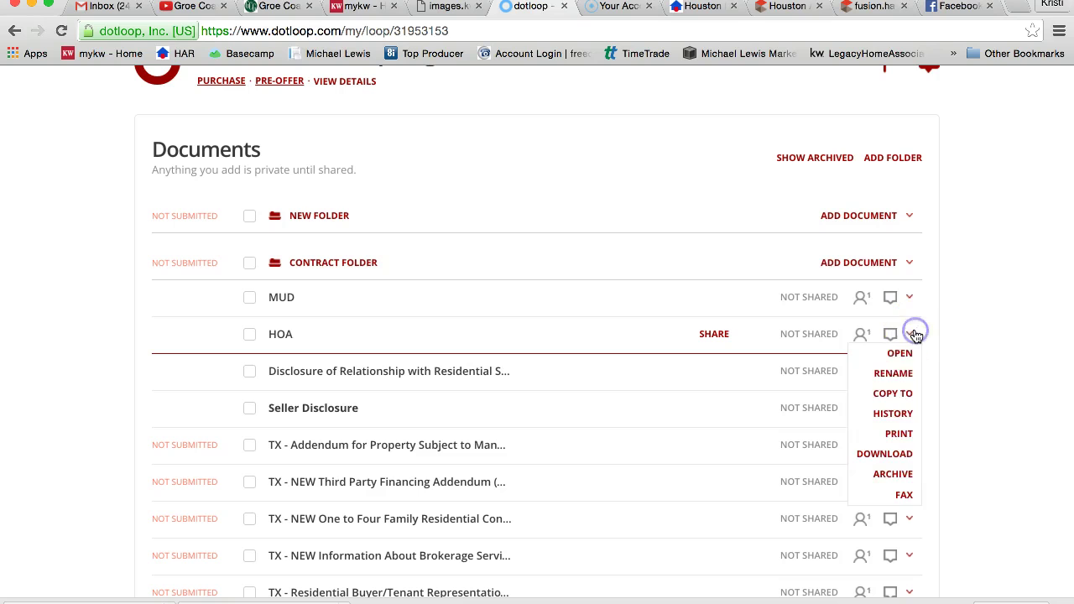
click(888, 475)
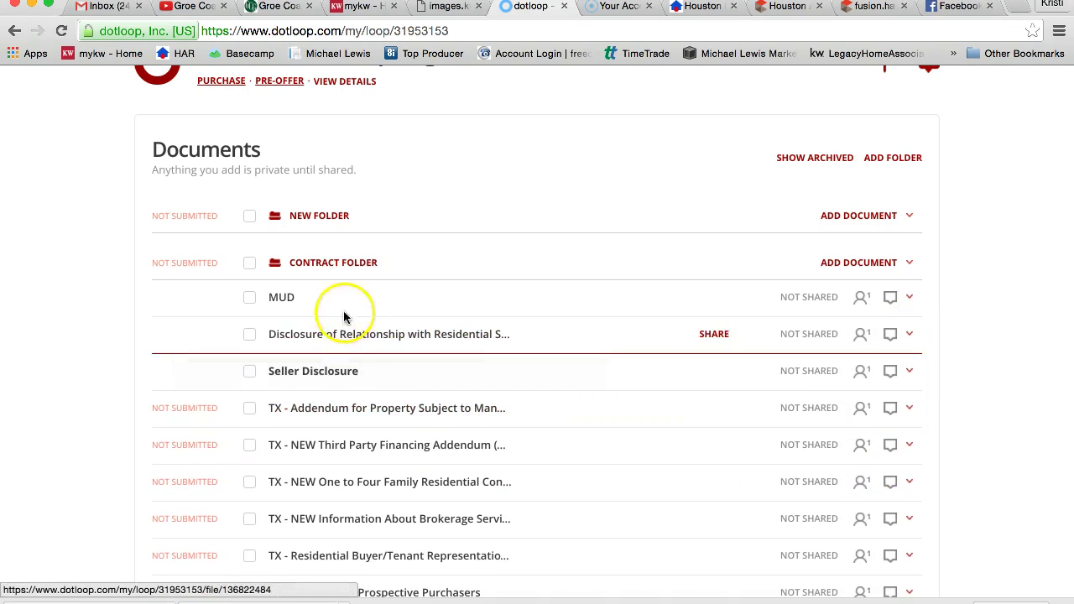
drag(335, 310, 282, 304)
In the MUD notice, add a purchaser signature field assigned to the first buyer.
click(282, 299)
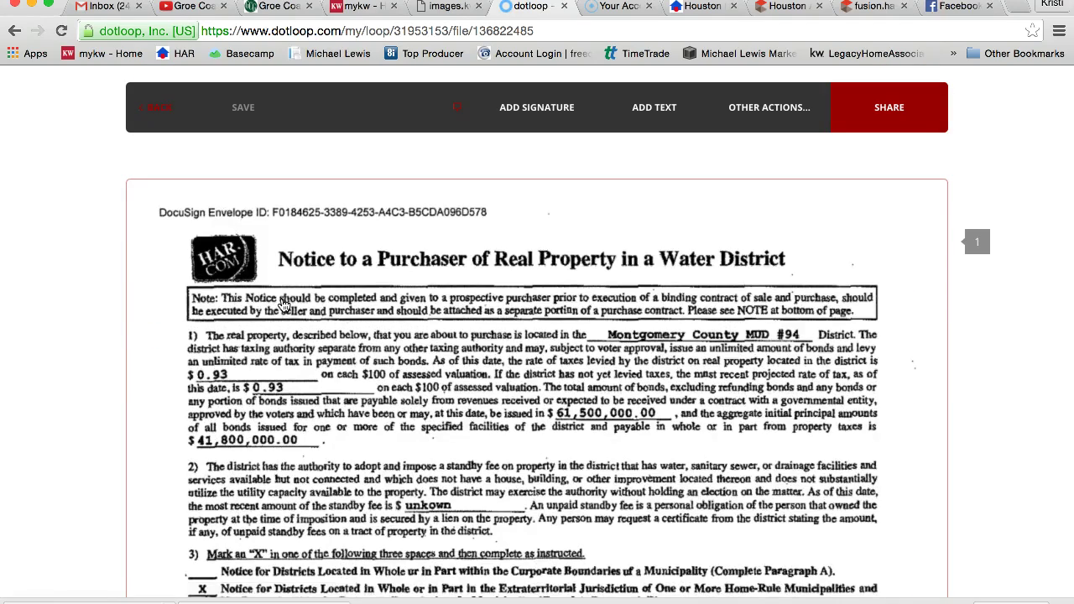
scroll(283, 304, down, 10)
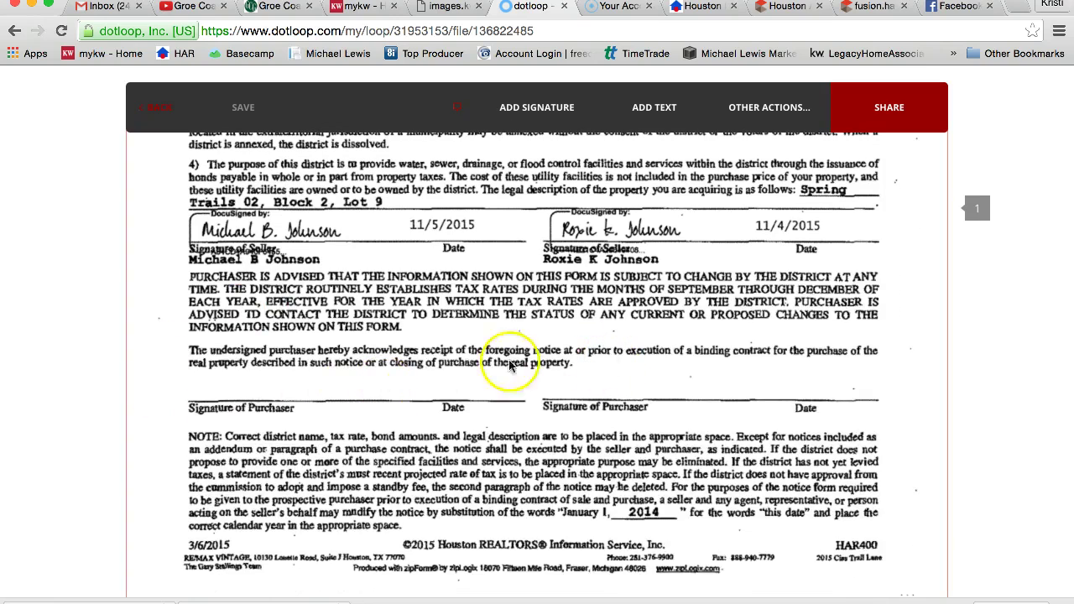
click(537, 107)
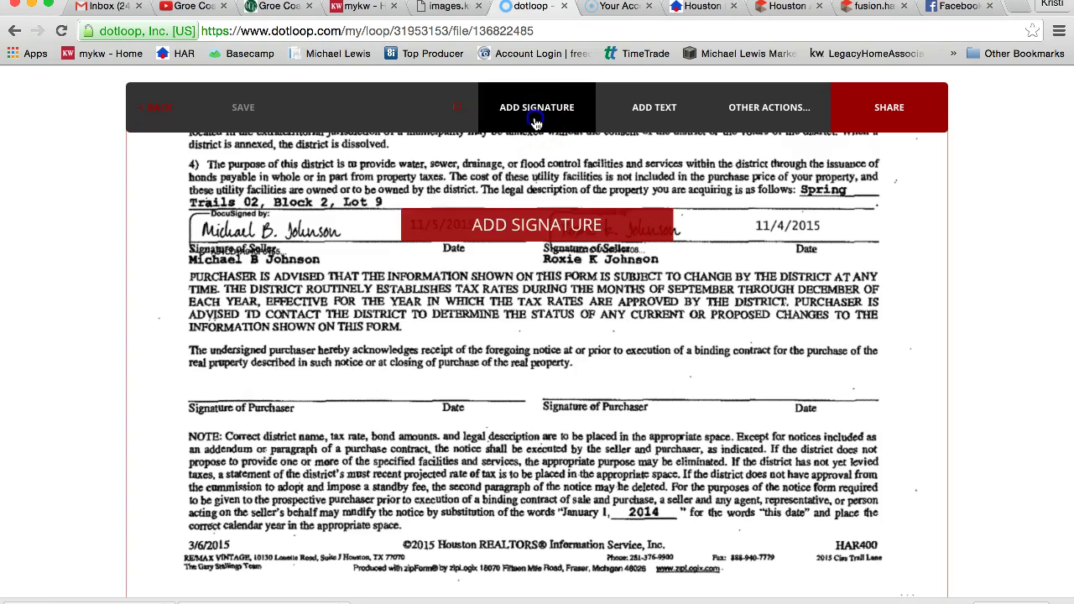
click(320, 406)
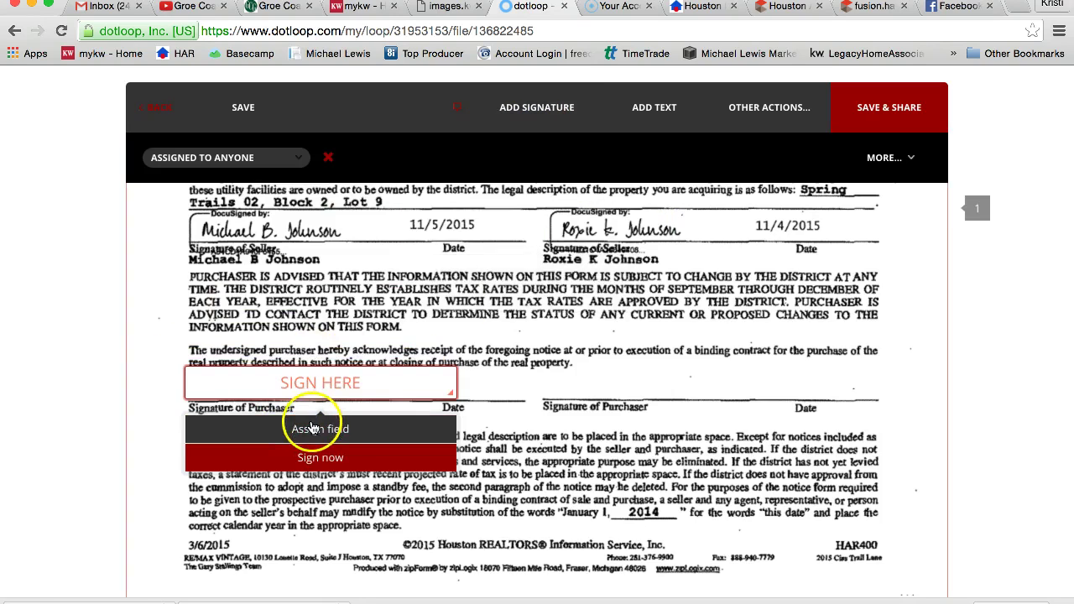
click(311, 428)
click(207, 212)
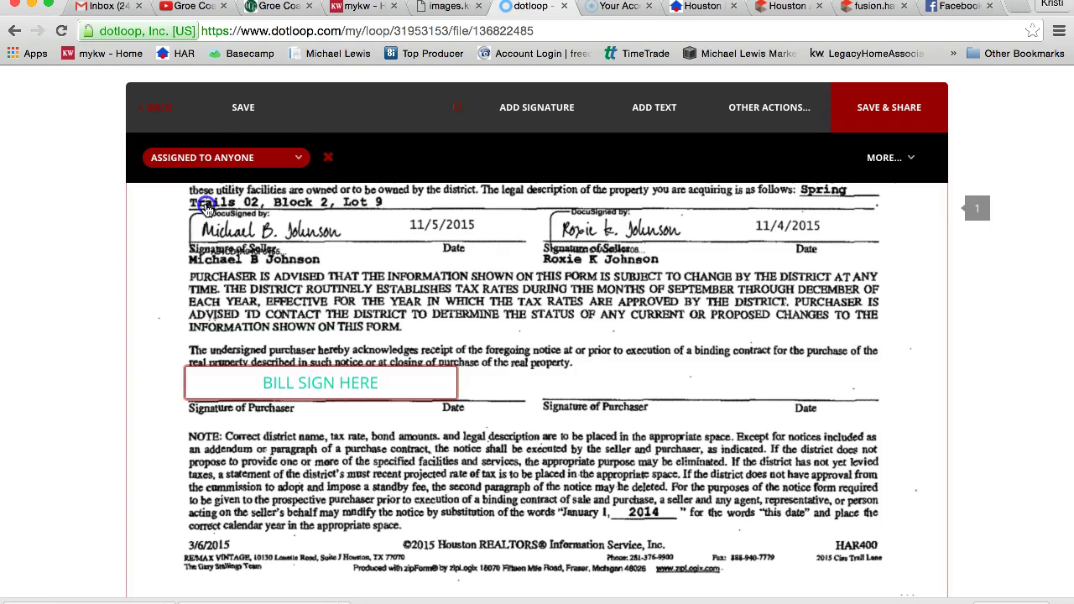
Add a second-buyer signature field on the right purchaser line, save, and go back.
click(538, 109)
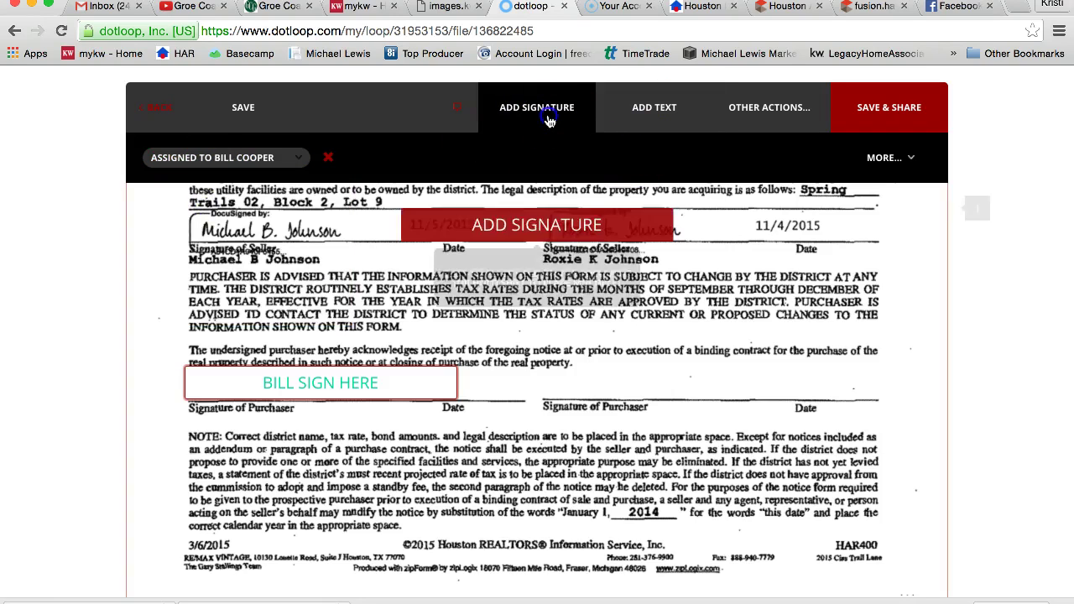
click(675, 403)
click(683, 427)
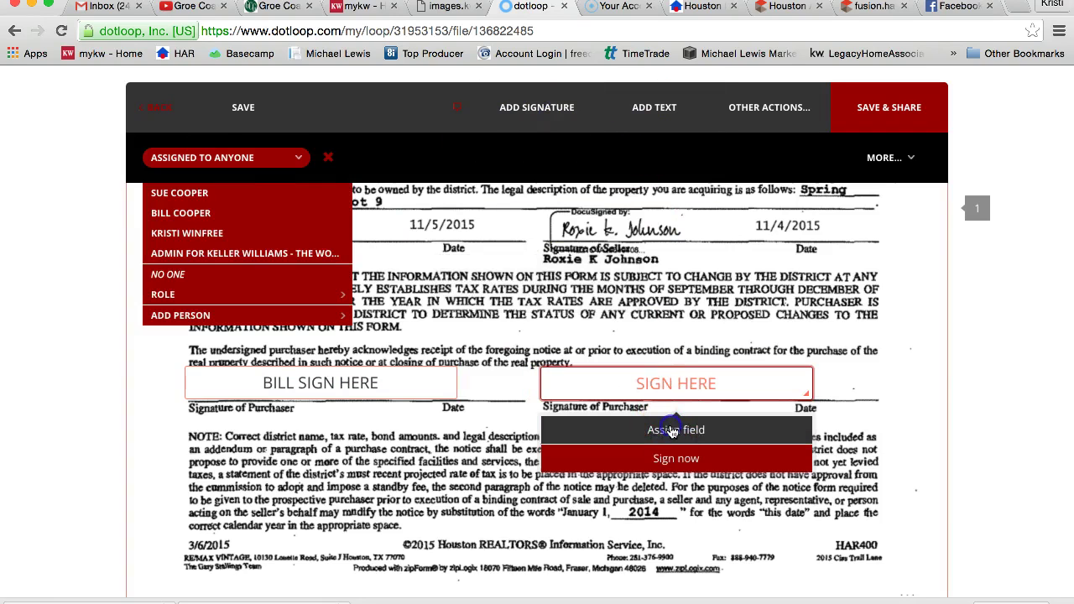
click(272, 192)
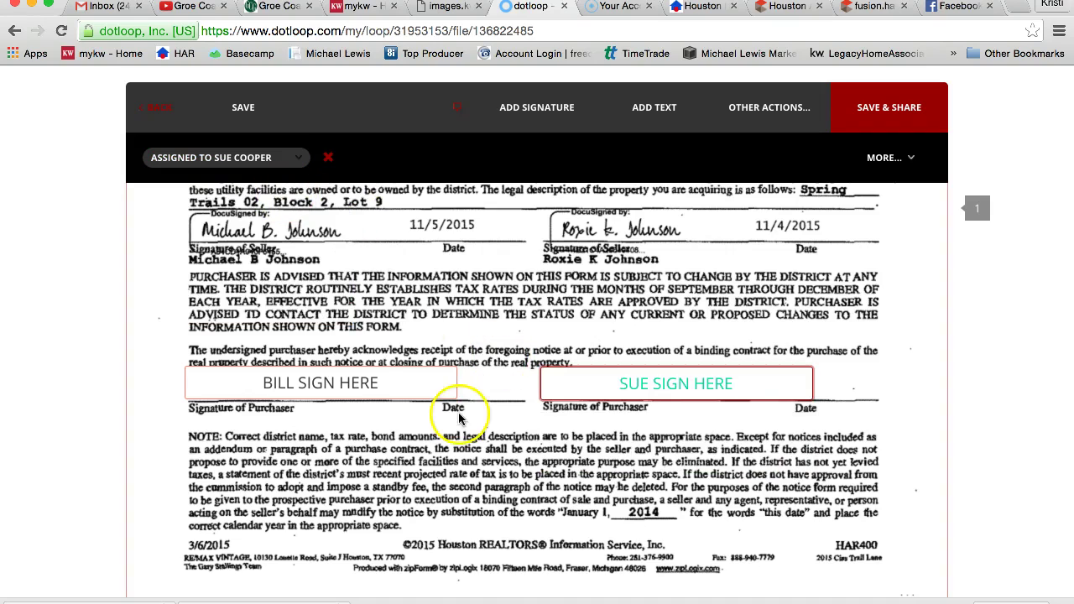
scroll(454, 377, up, 10)
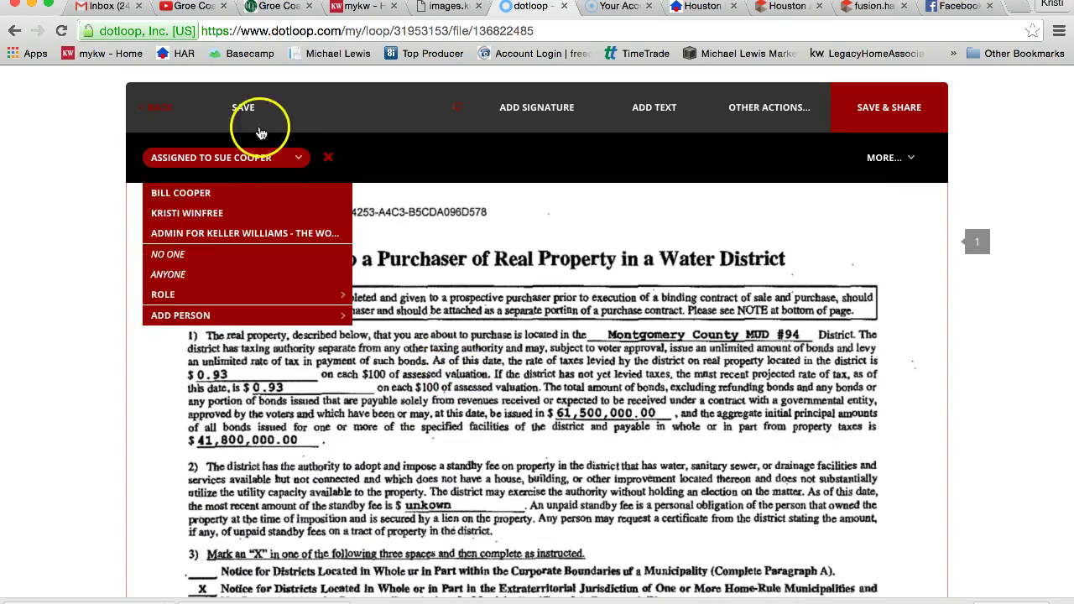
click(242, 117)
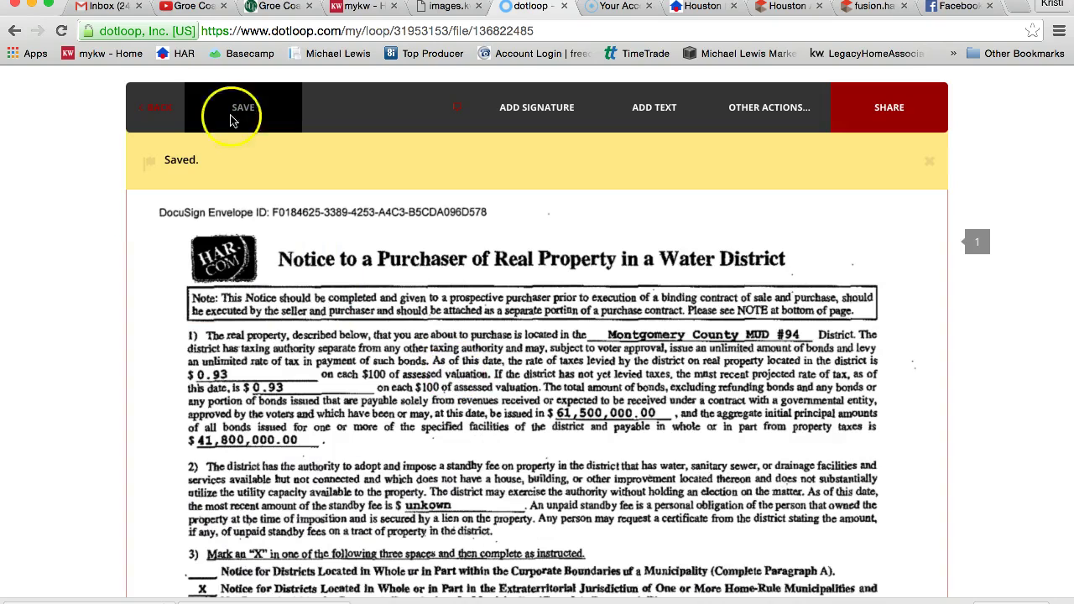
click(172, 113)
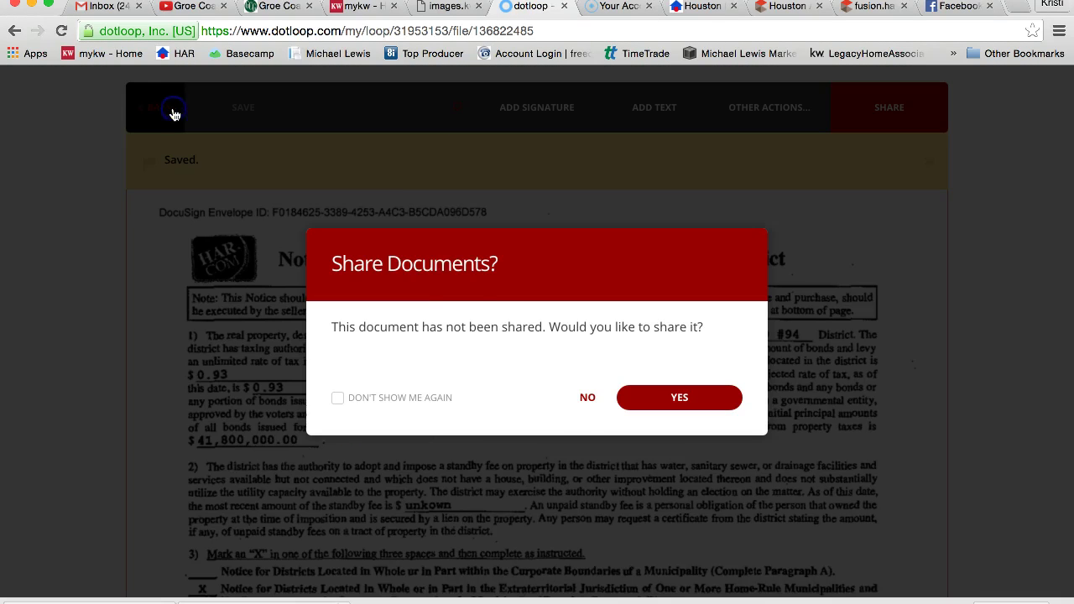
Decline sharing the notice and open the Disclosure of Relationship with Residential Service Company document.
click(582, 401)
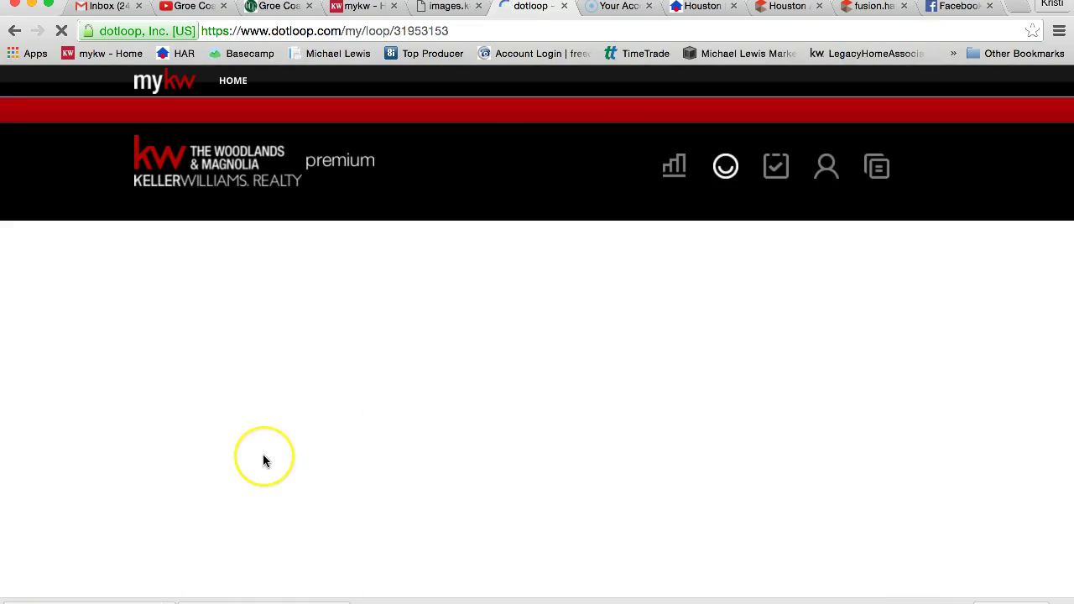
scroll(263, 460, down, 3)
click(263, 412)
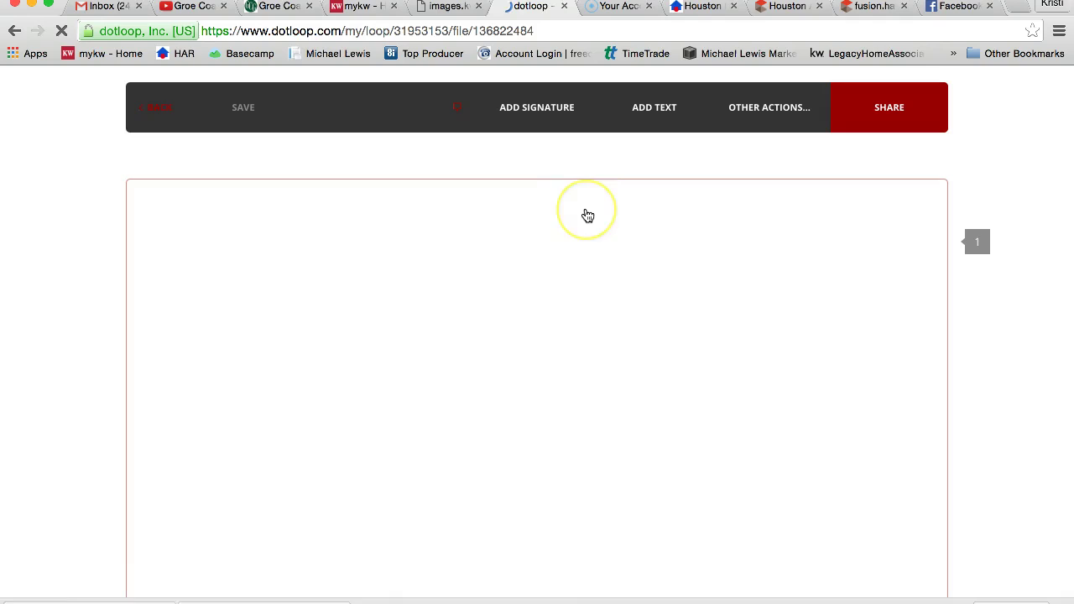
scroll(587, 214, down, 5)
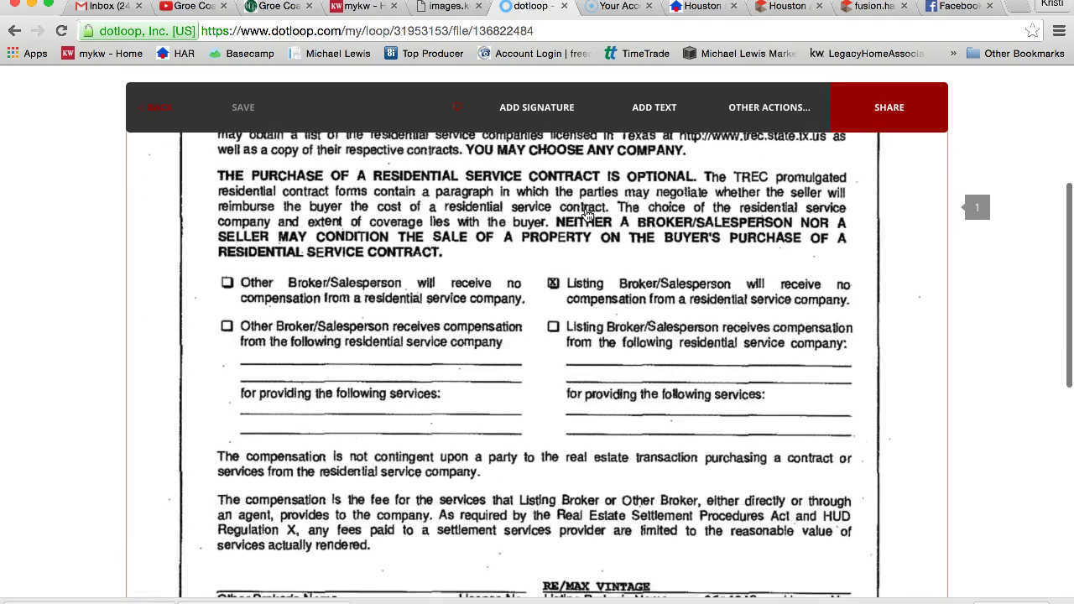
scroll(588, 214, up, 5)
click(581, 214)
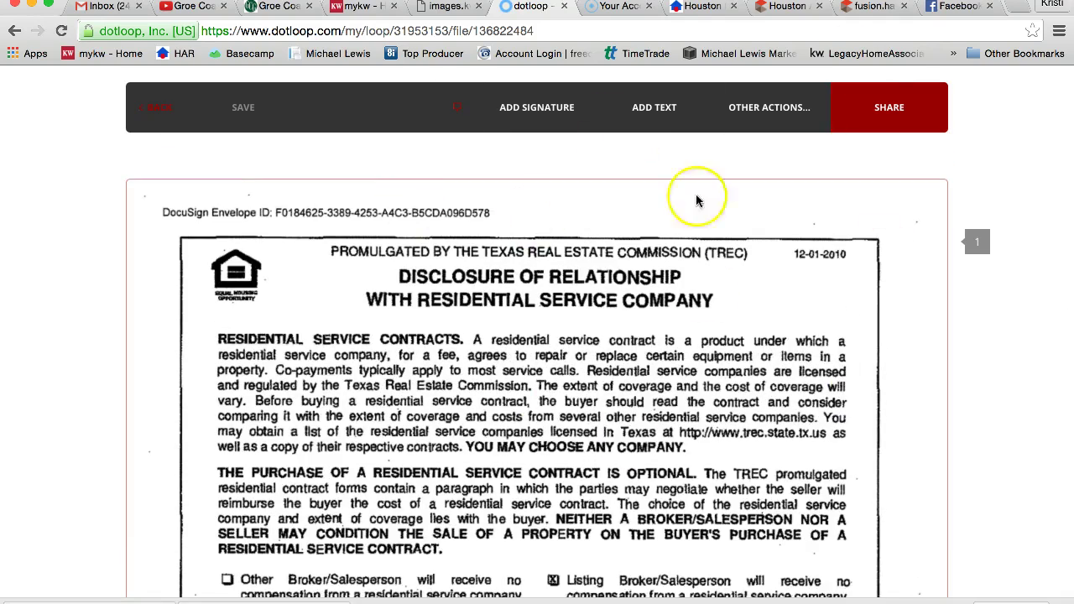
scroll(587, 445, down, 2)
scroll(587, 445, down, 3)
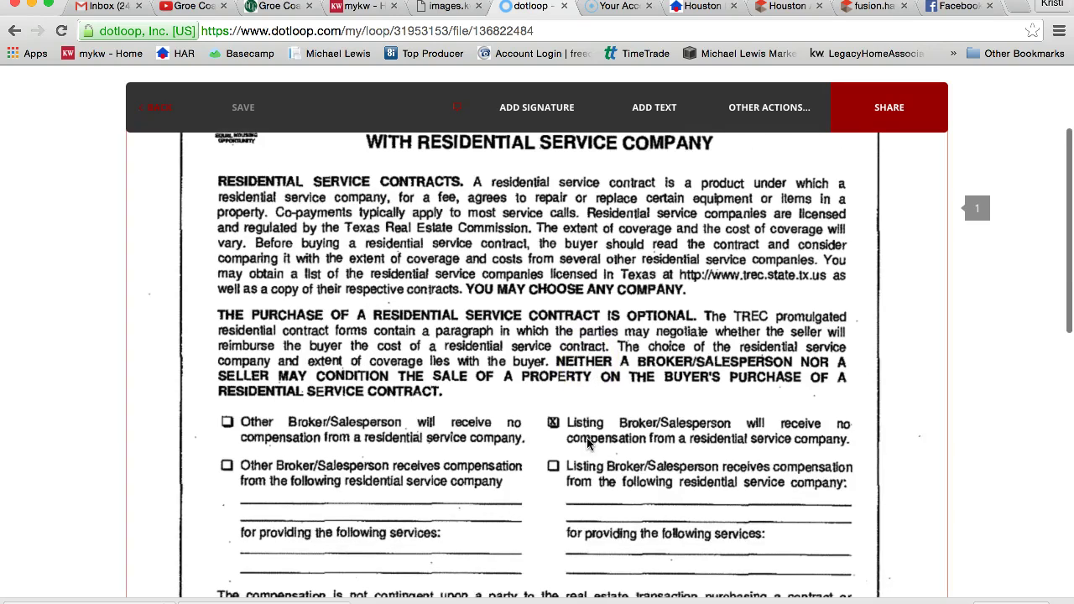
click(454, 383)
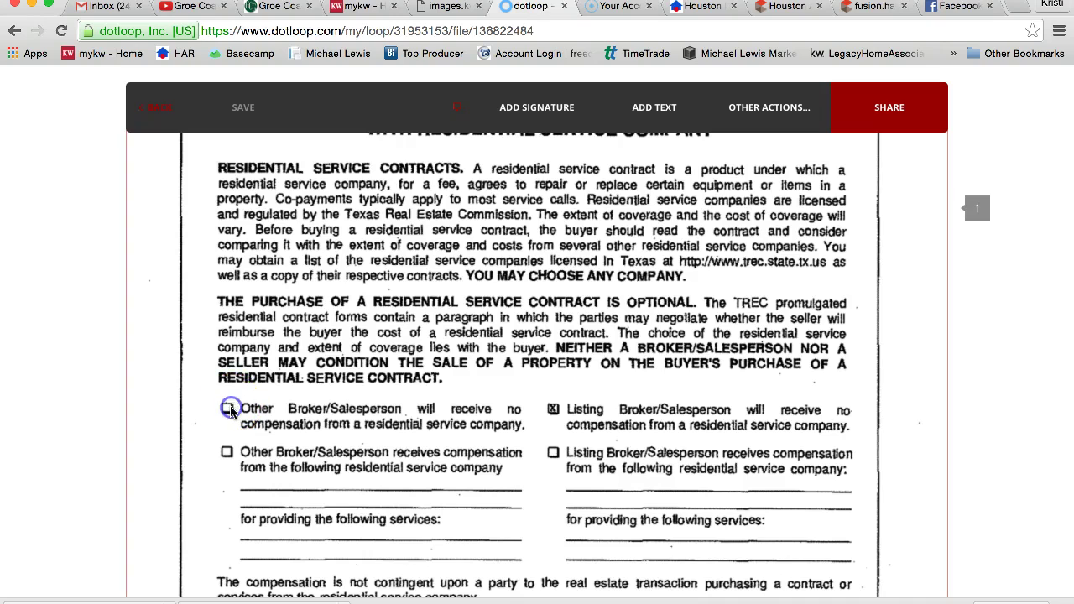
Add a checkbox on the first 'Other Broker/Salesperson will receive no compensation' option.
click(771, 114)
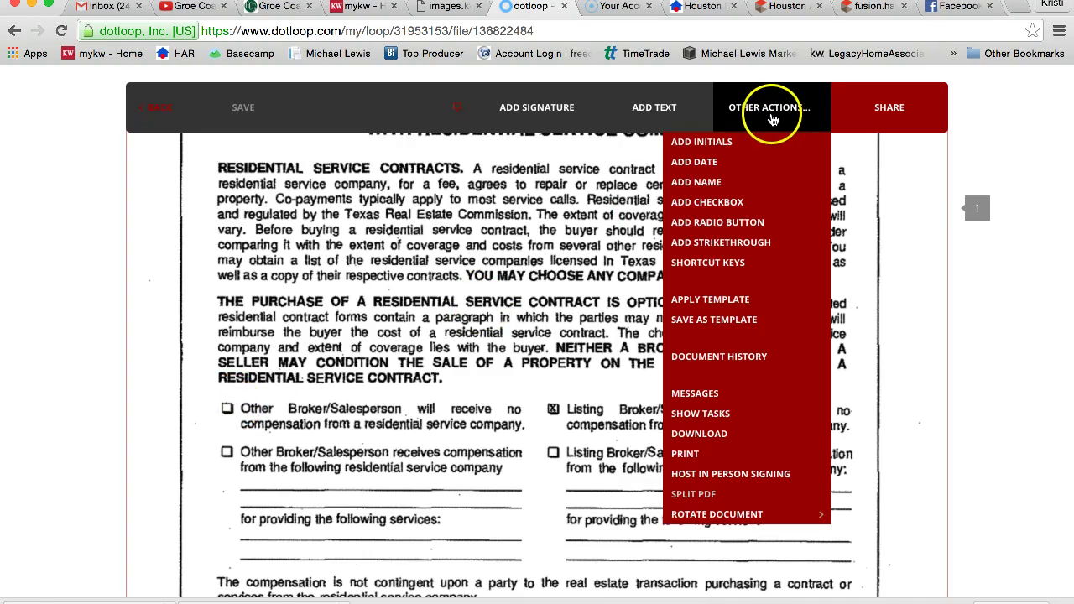
click(730, 203)
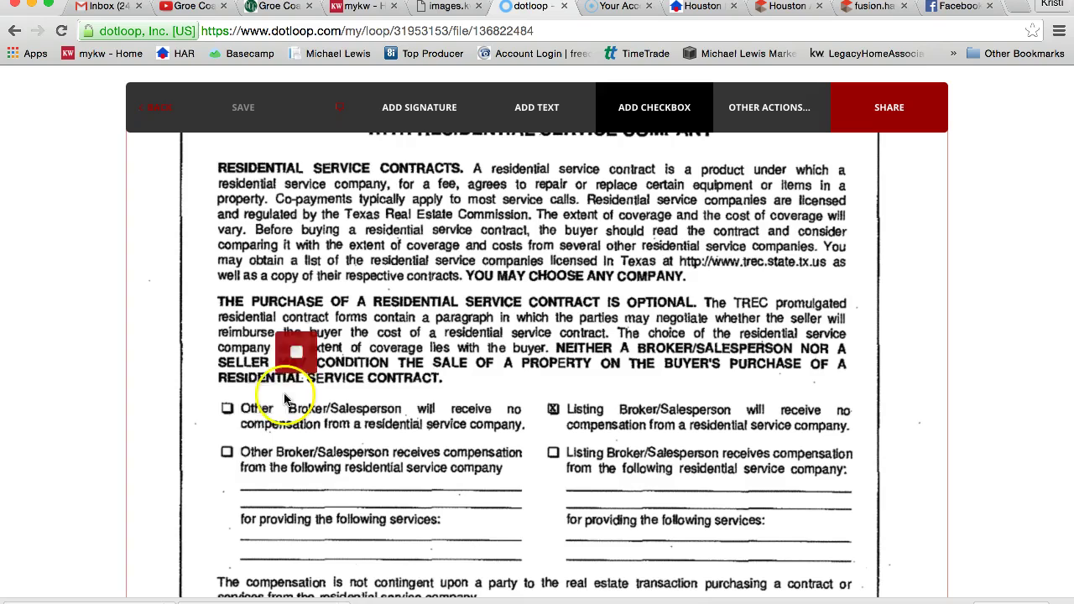
click(228, 436)
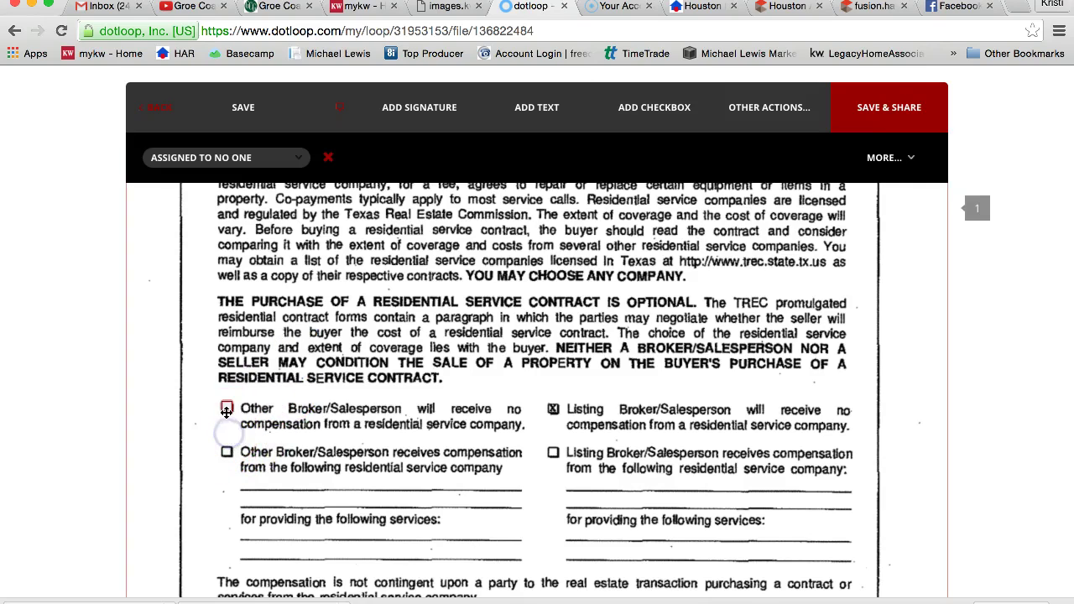
scroll(395, 461, down, 5)
click(342, 351)
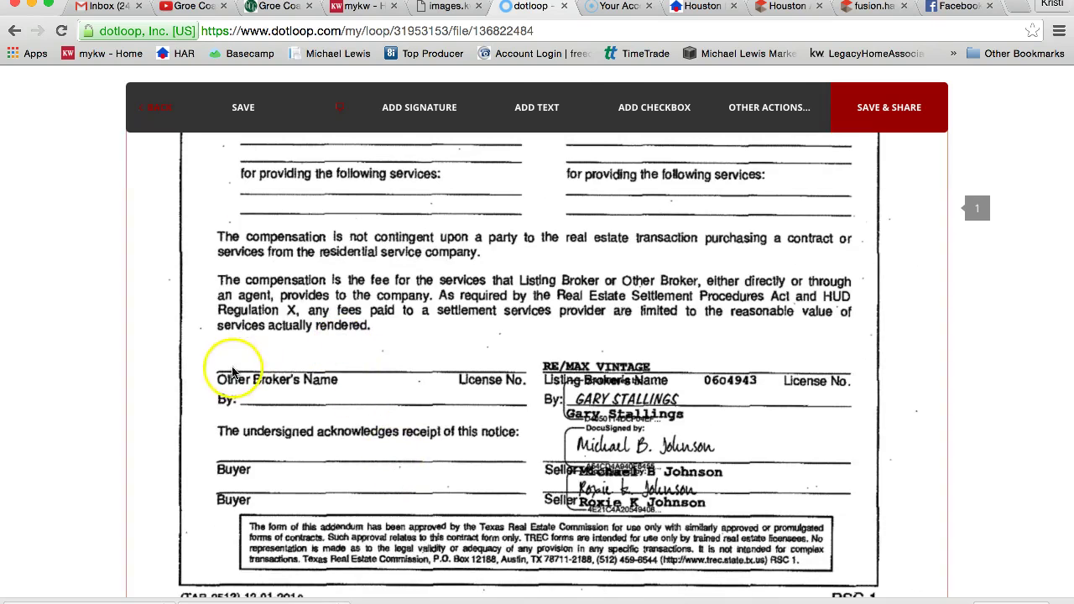
Add a wide text field reading 'Keller Williams Realty The Woodlands' plus its license number above Other Broker's Name.
click(541, 105)
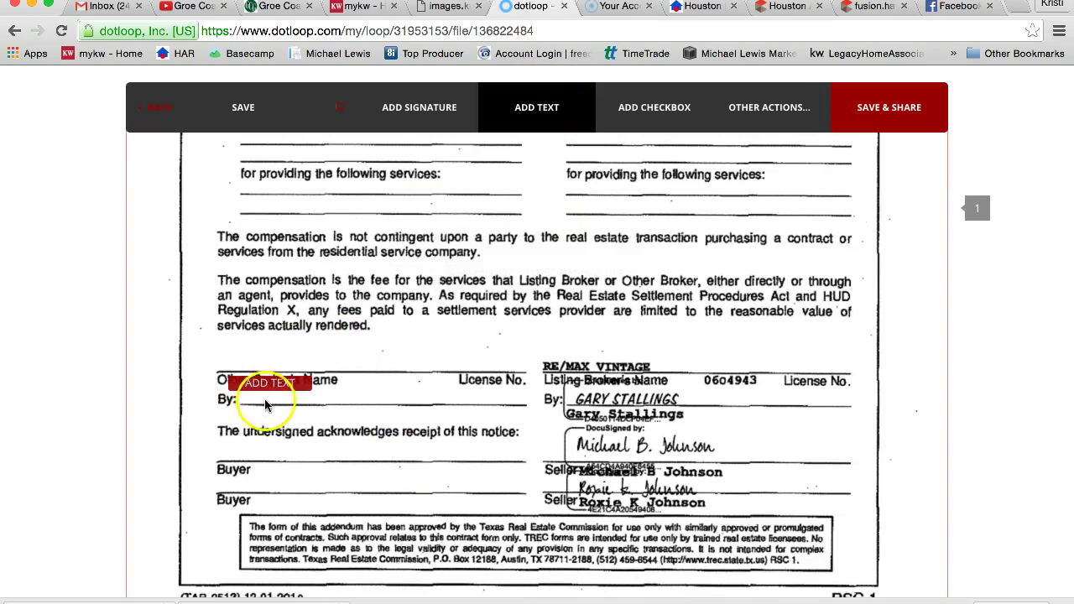
click(254, 357)
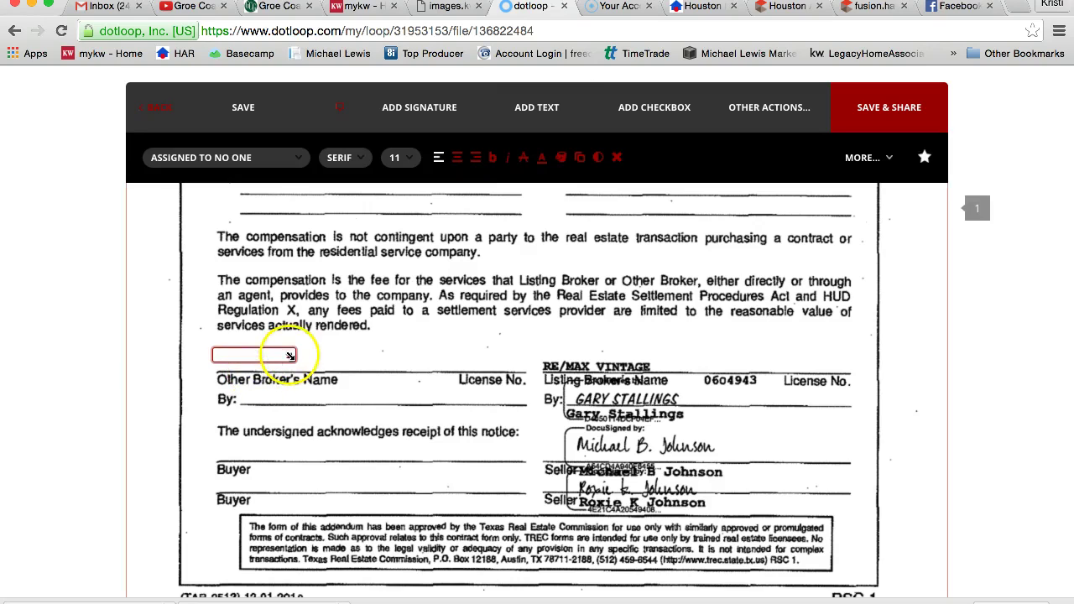
drag(288, 355, 534, 368)
click(421, 358)
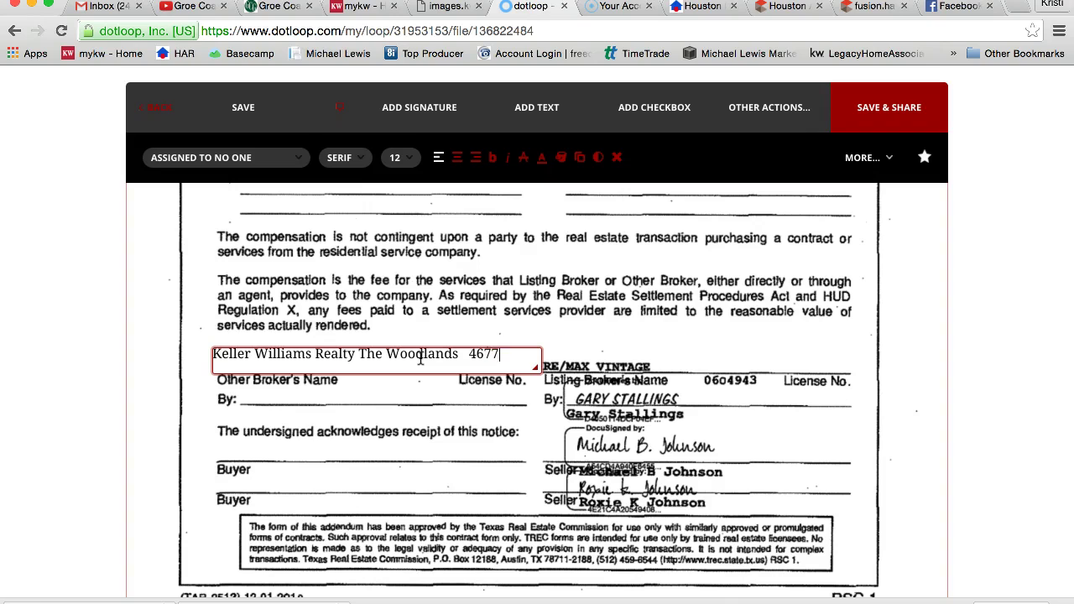
click(319, 403)
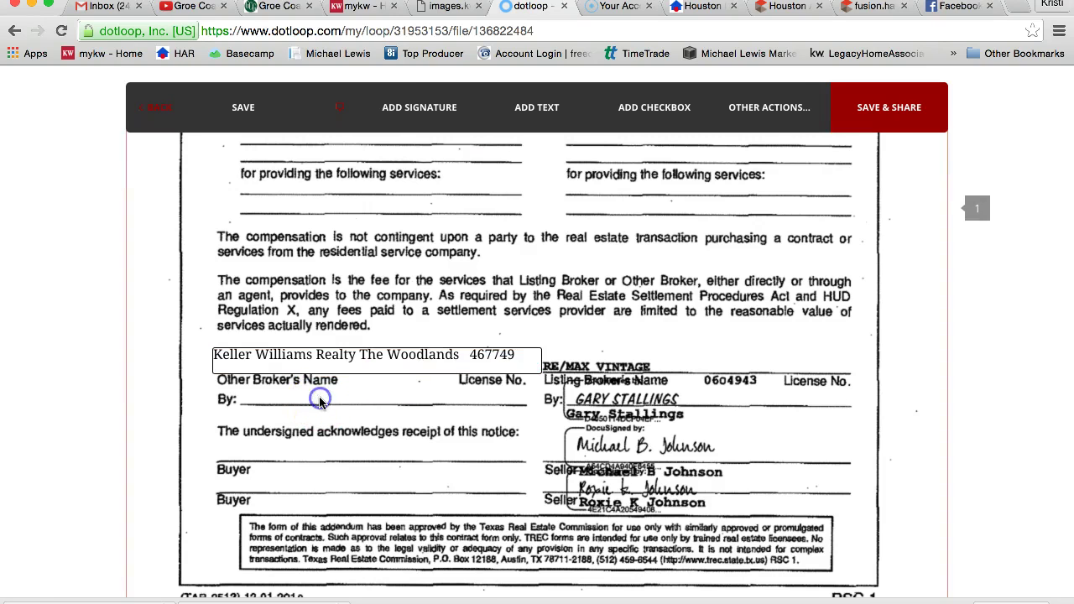
Add a signature field on the By line assigned to yourself and sign it now.
click(438, 102)
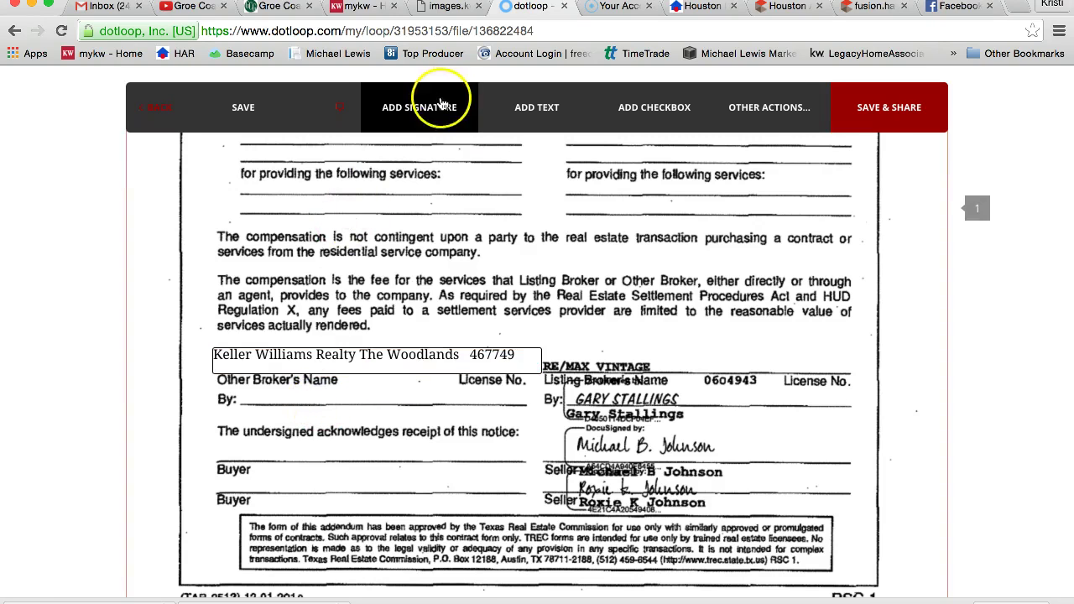
click(373, 426)
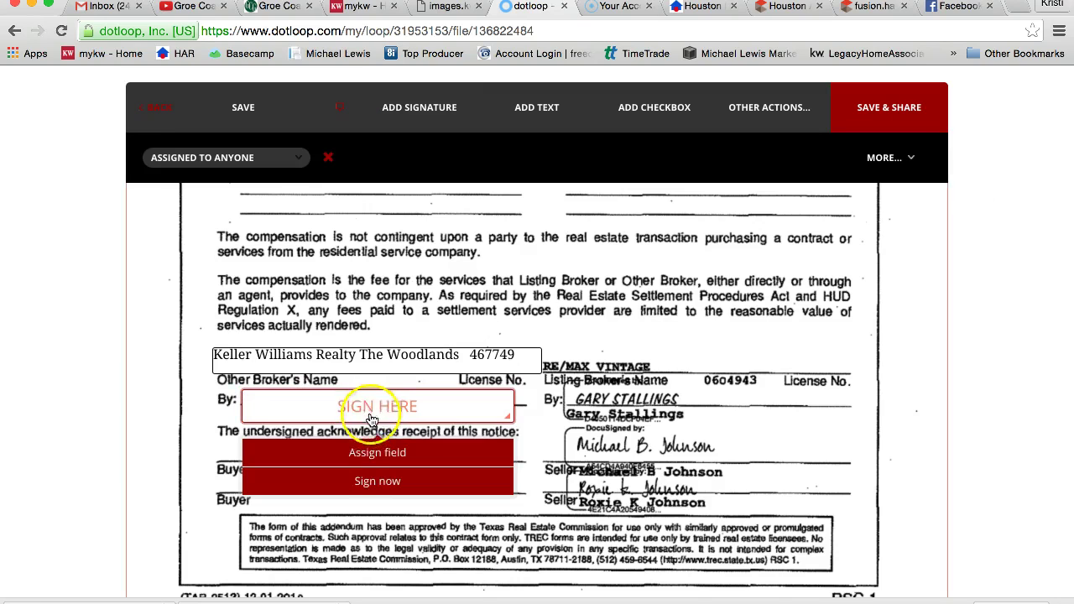
click(370, 463)
click(222, 228)
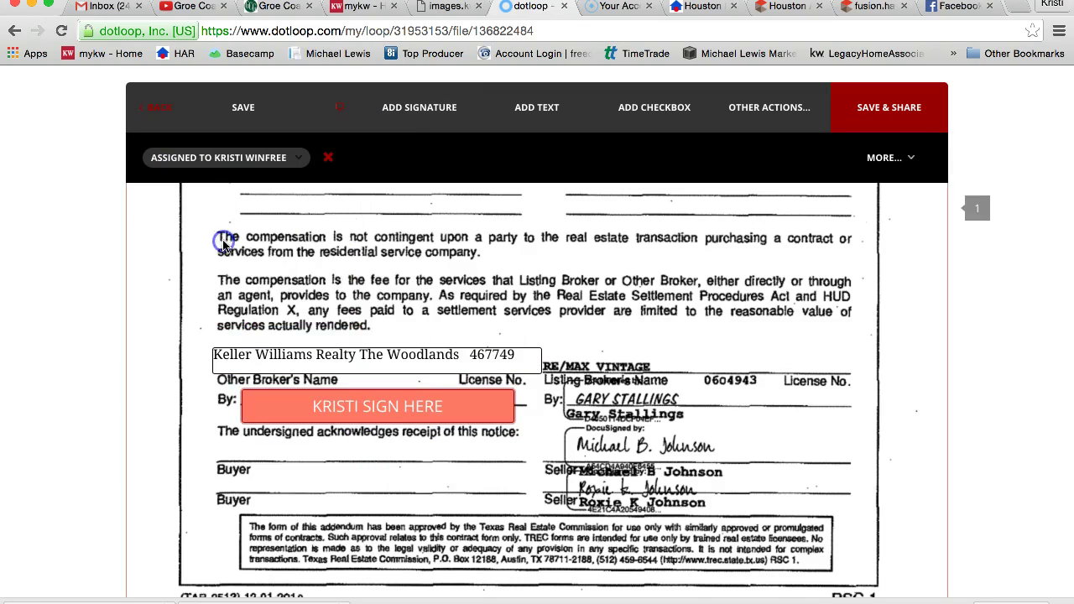
click(308, 403)
click(326, 453)
click(642, 470)
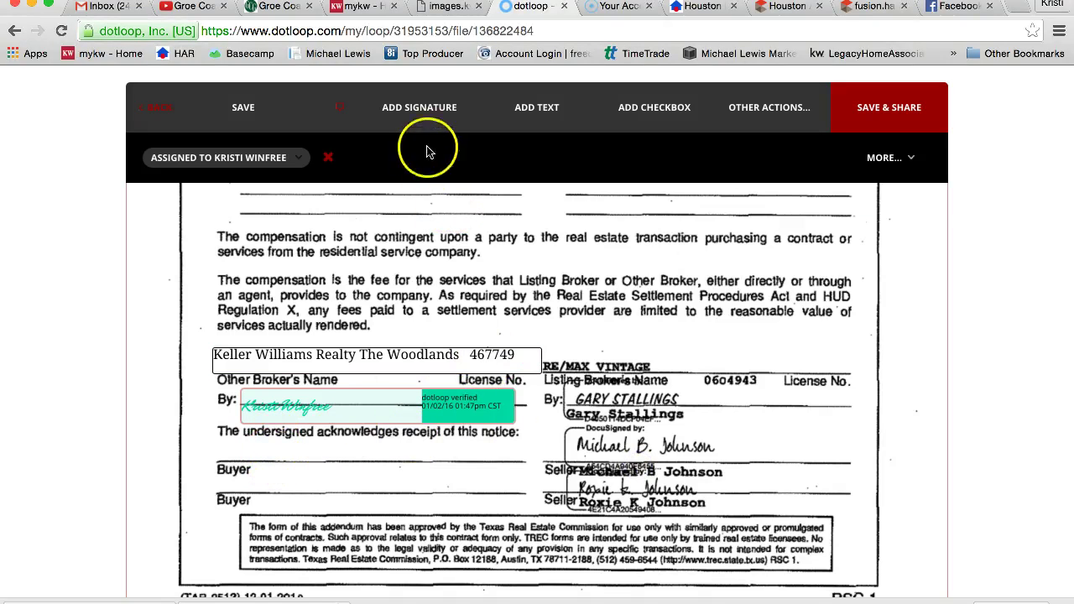
Add signature fields on both Buyer lines, one per buyer, and save the disclosure.
click(418, 112)
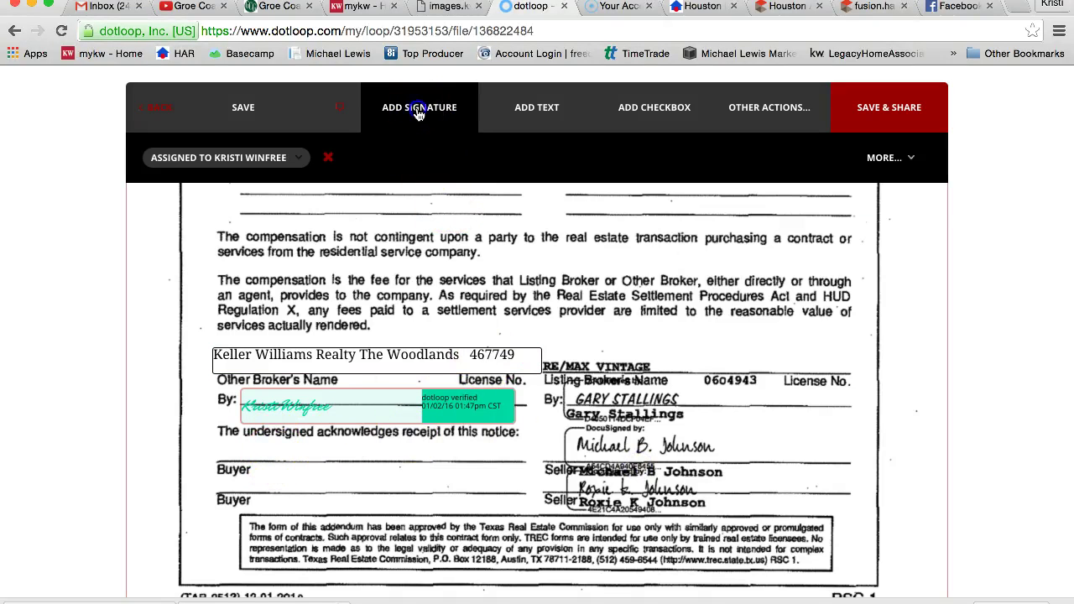
click(351, 483)
click(348, 504)
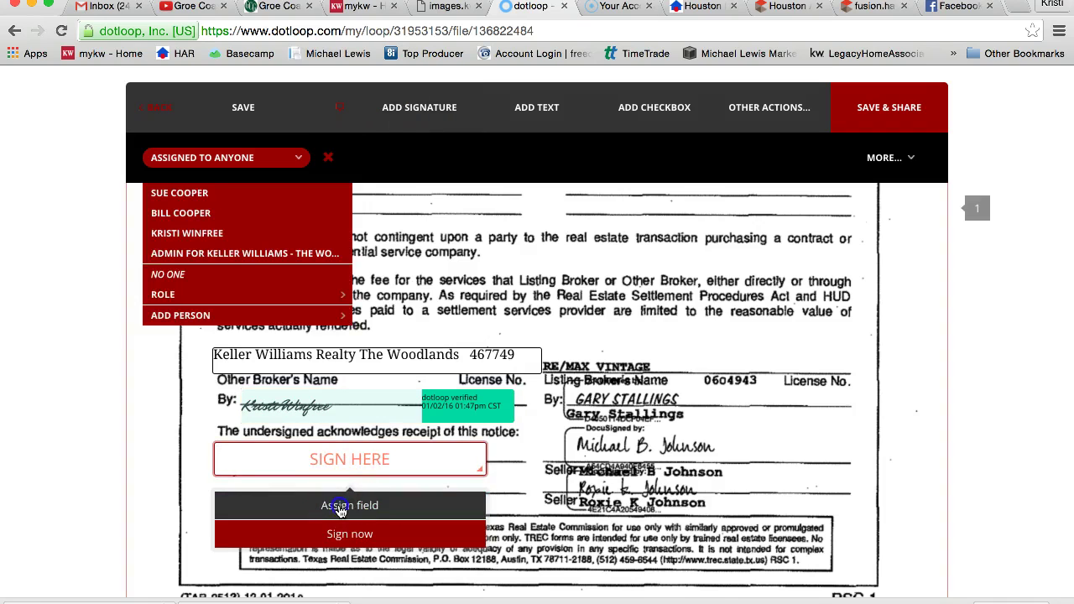
click(187, 213)
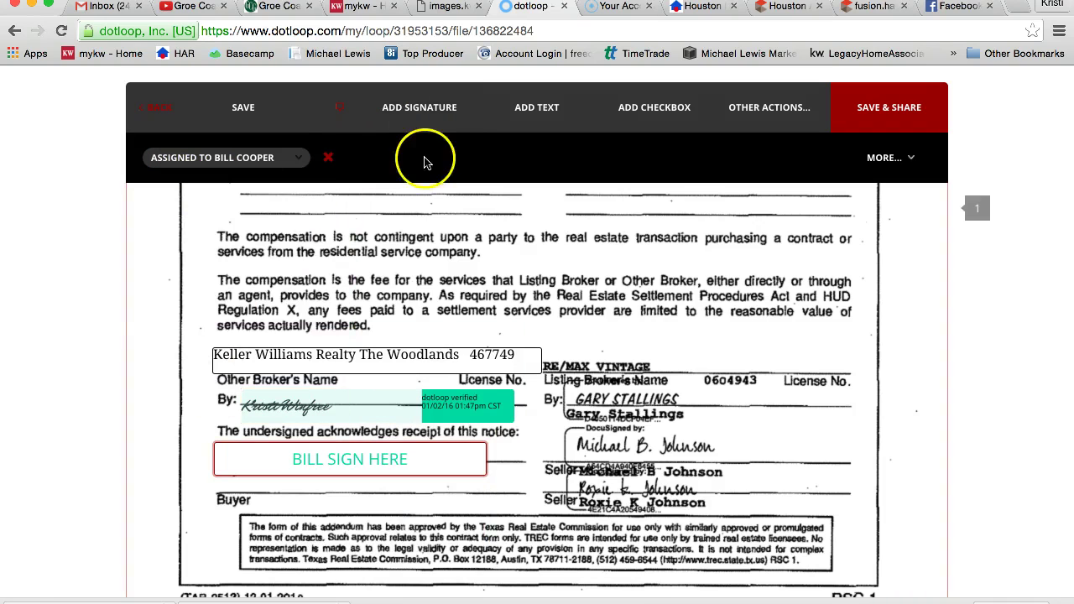
click(434, 124)
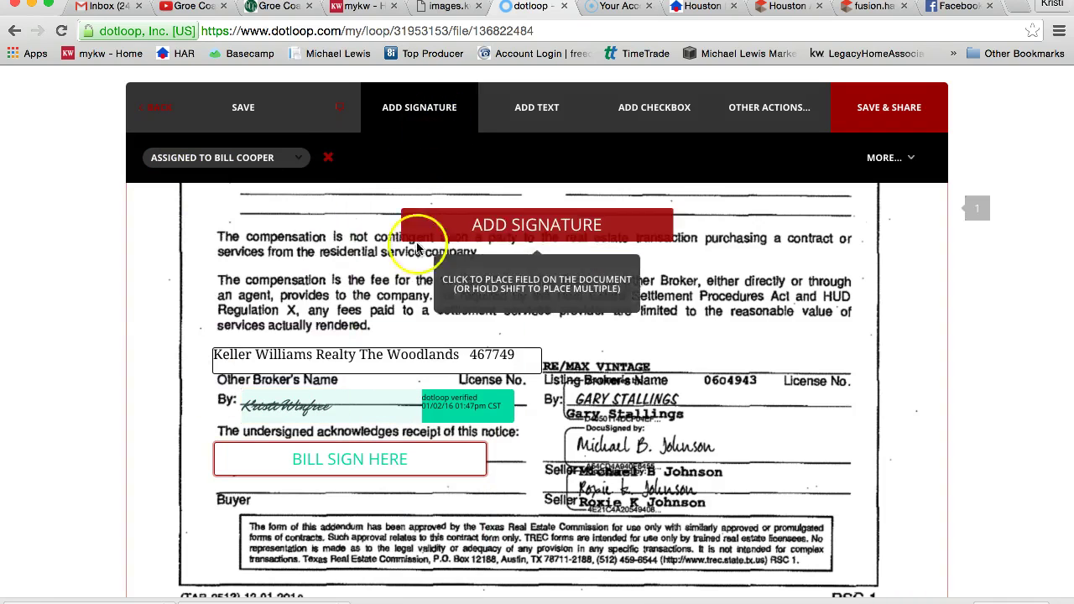
click(343, 521)
click(336, 543)
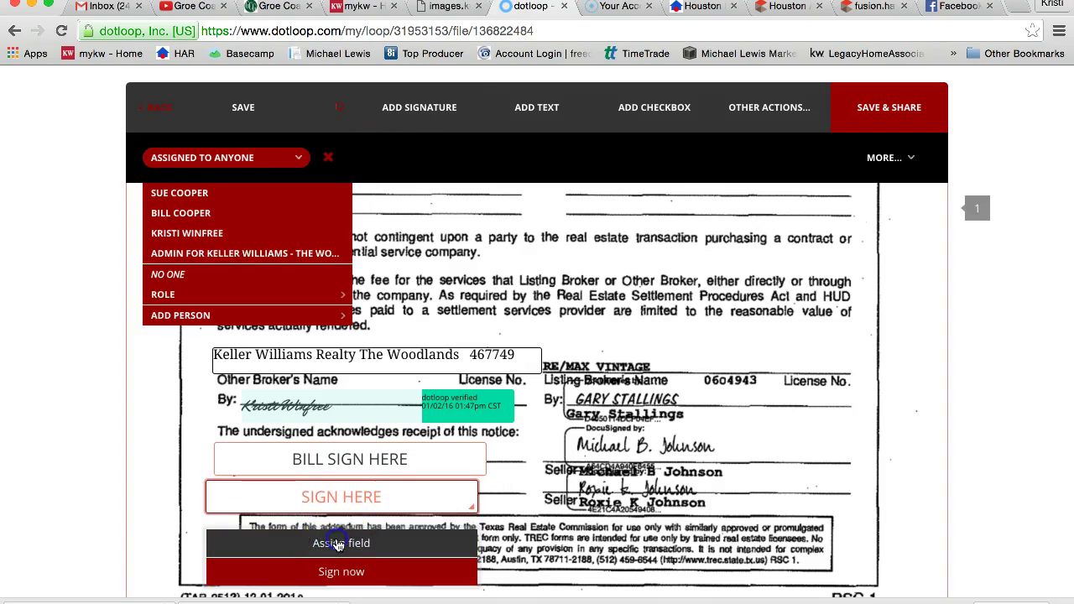
click(225, 197)
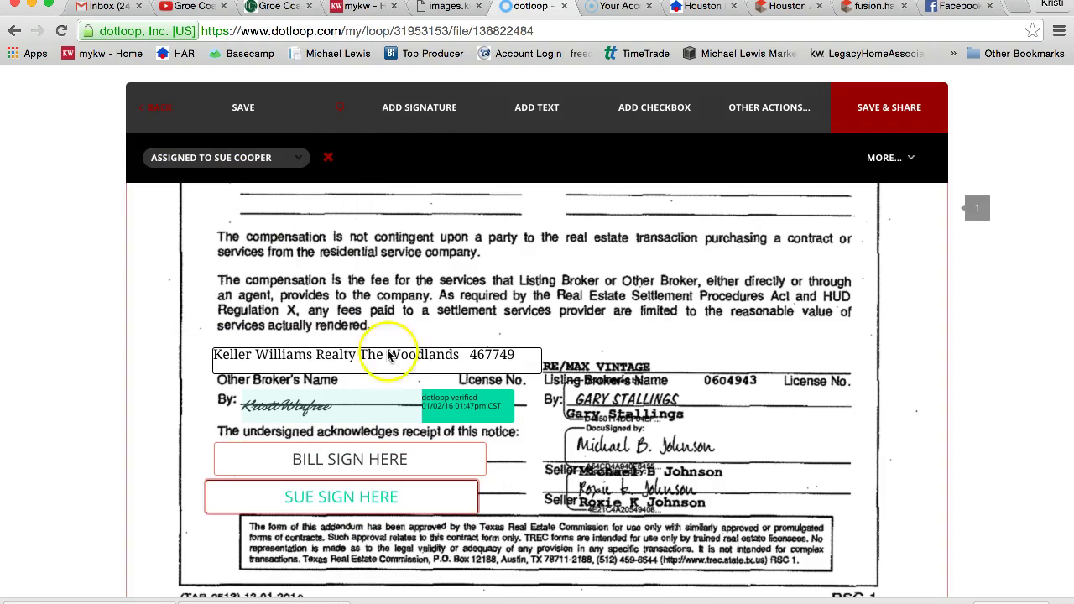
click(241, 105)
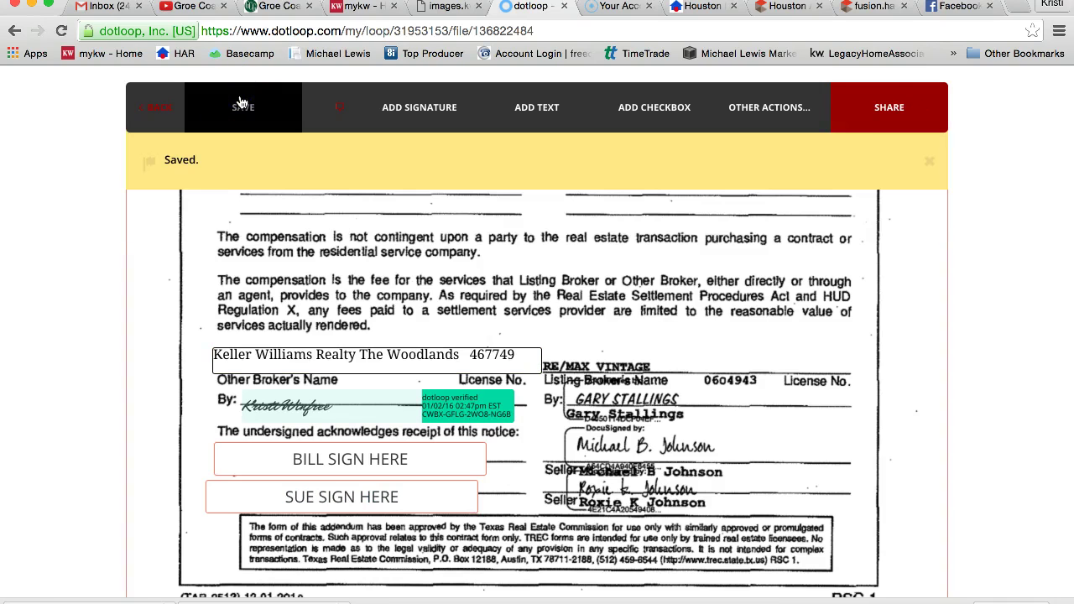
Leave the disclosure without sharing it and return to the 2015 Cias Trail Documents list.
click(173, 110)
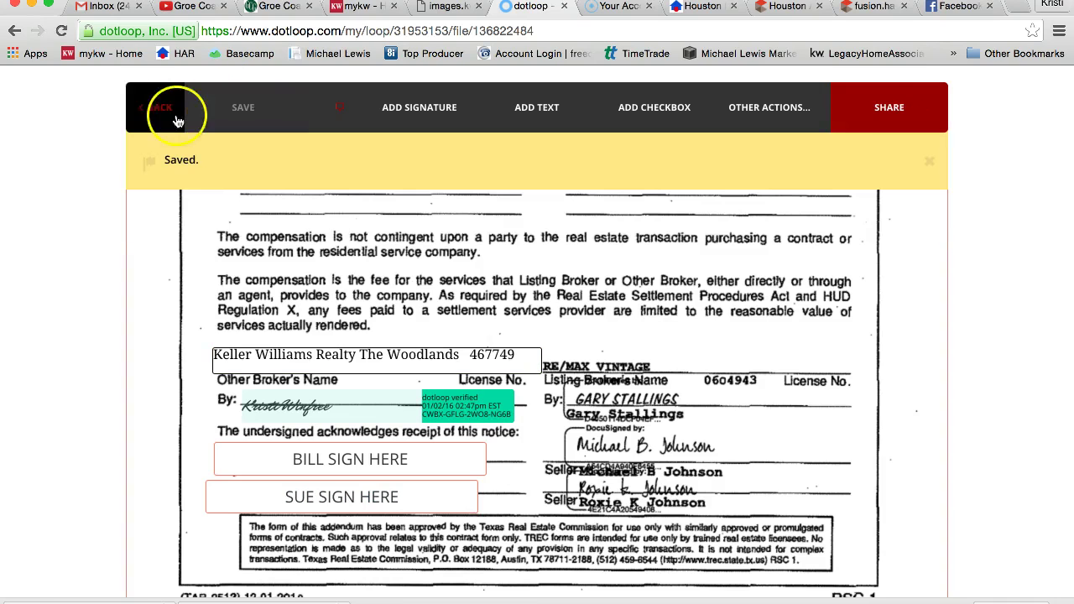
click(586, 394)
scroll(265, 466, down, 5)
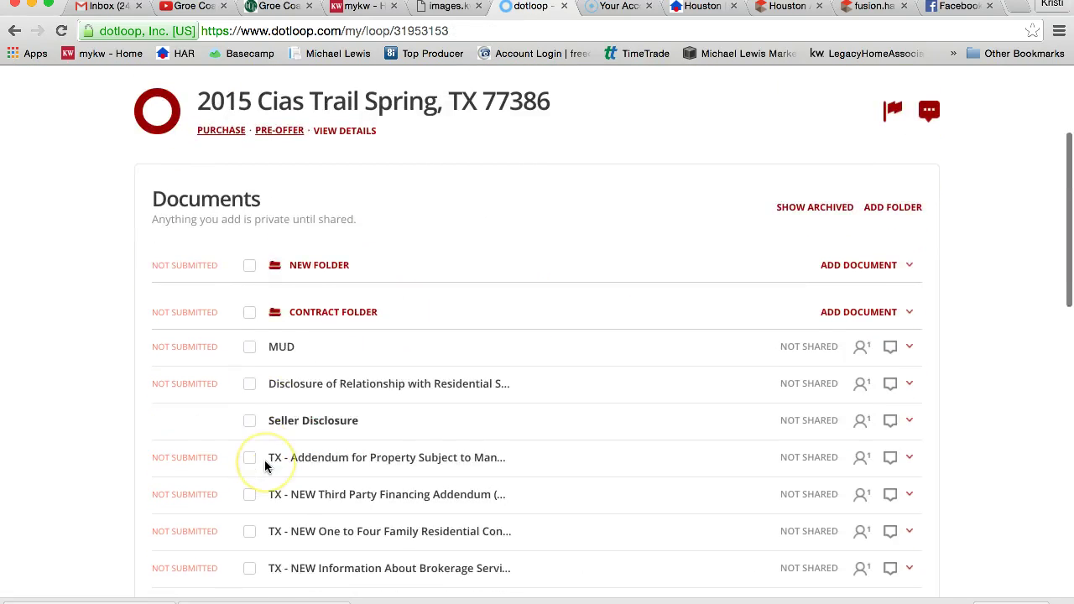
Open the Seller's Disclosure Notice and review page 1 down to the buyer initials line.
click(286, 411)
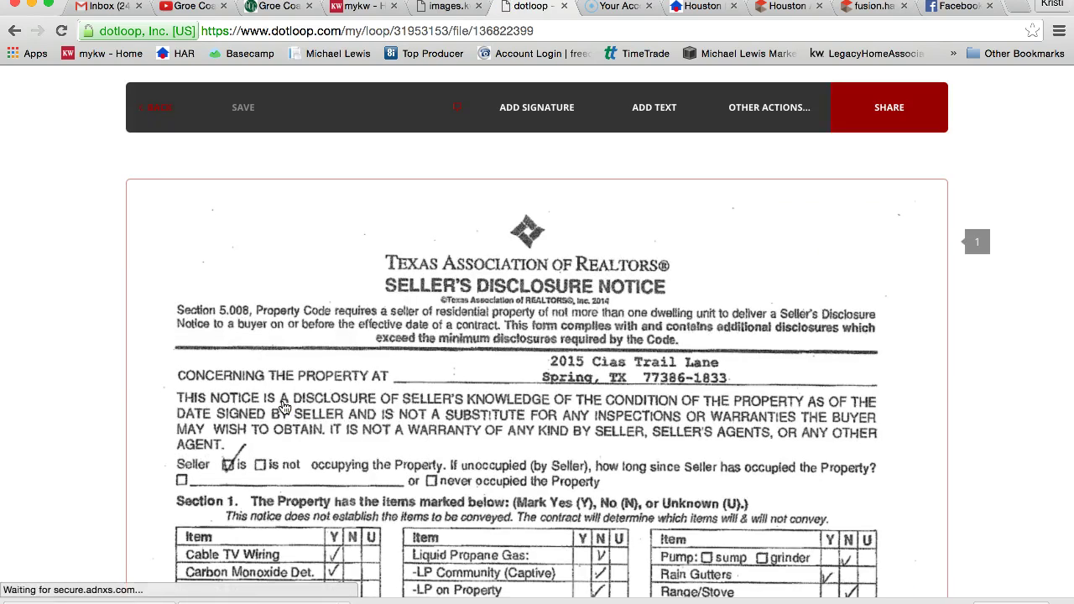
scroll(529, 382, down, 5)
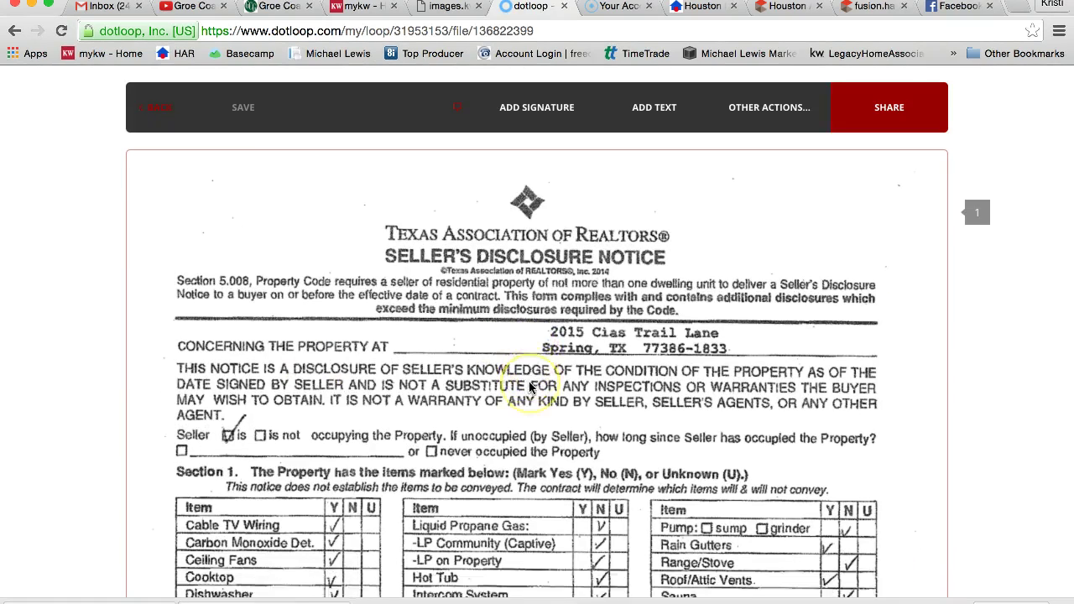
scroll(529, 385, down, 4)
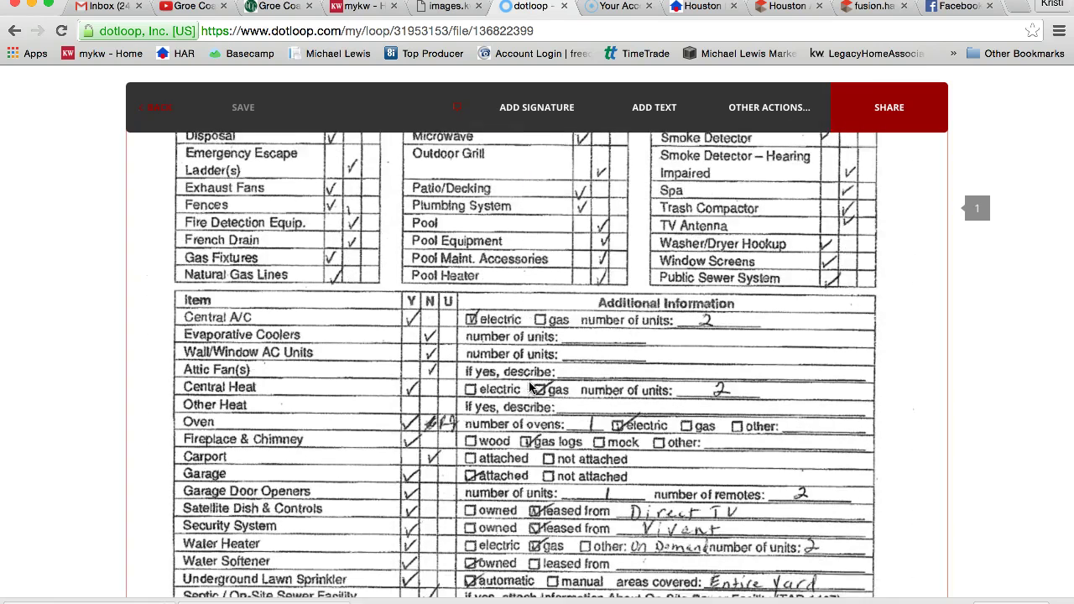
scroll(530, 386, down, 1)
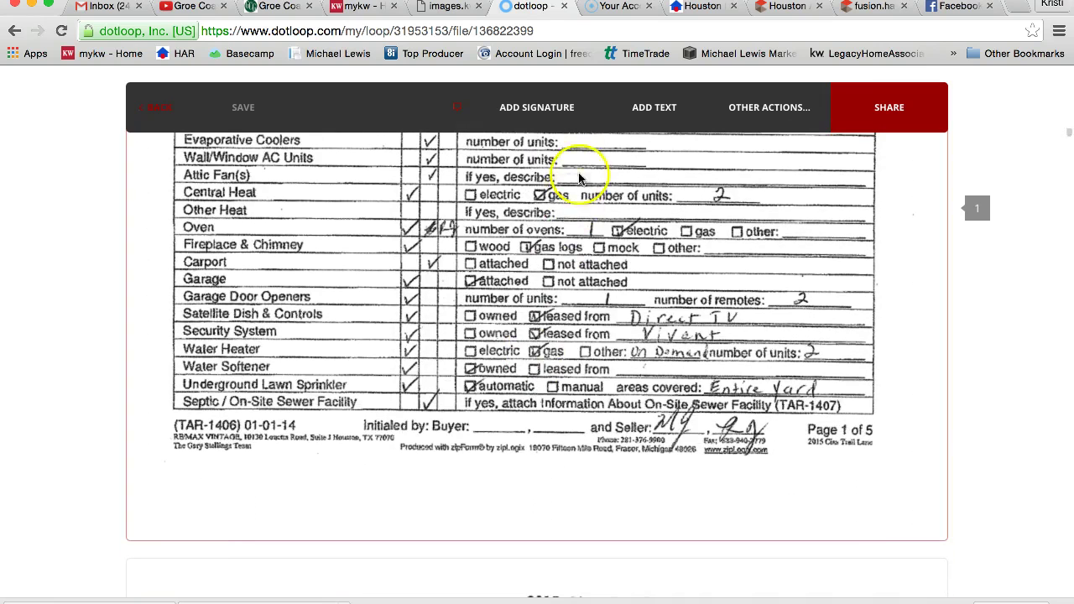
scroll(599, 326, down, 1)
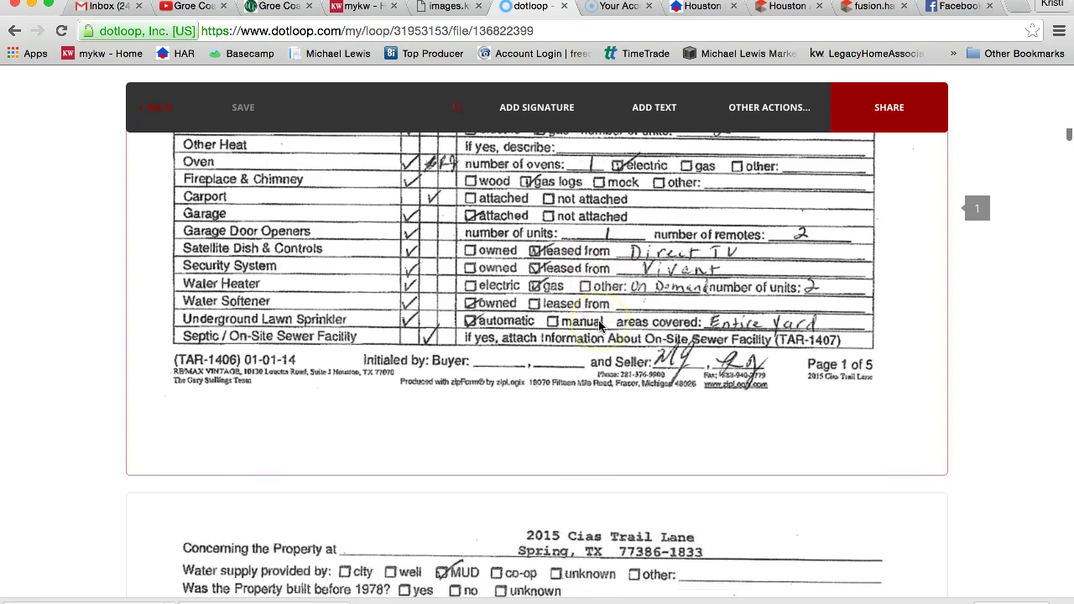
scroll(599, 326, up, 4)
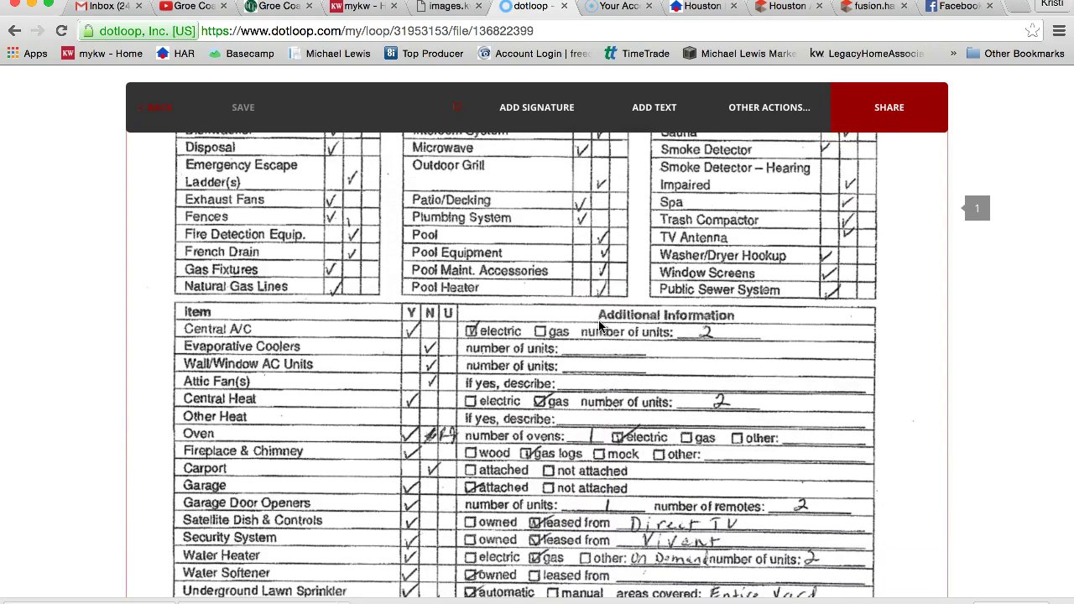
scroll(550, 521, down, 3)
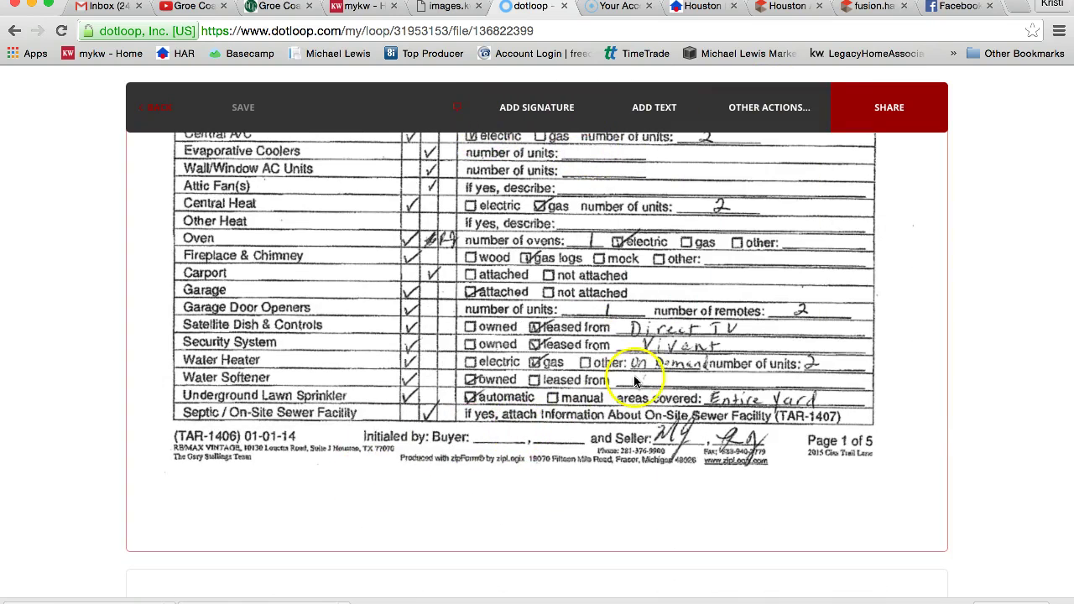
Place two initials fields on page 1's Initialed by: Buyer line, assigning one to each buyer.
click(767, 107)
click(719, 142)
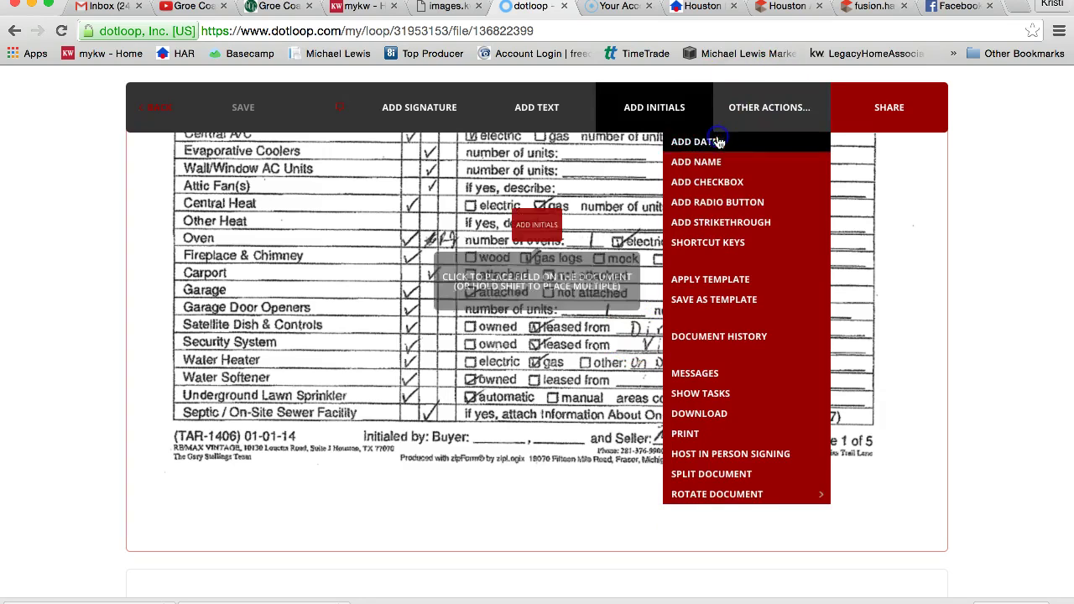
click(495, 444)
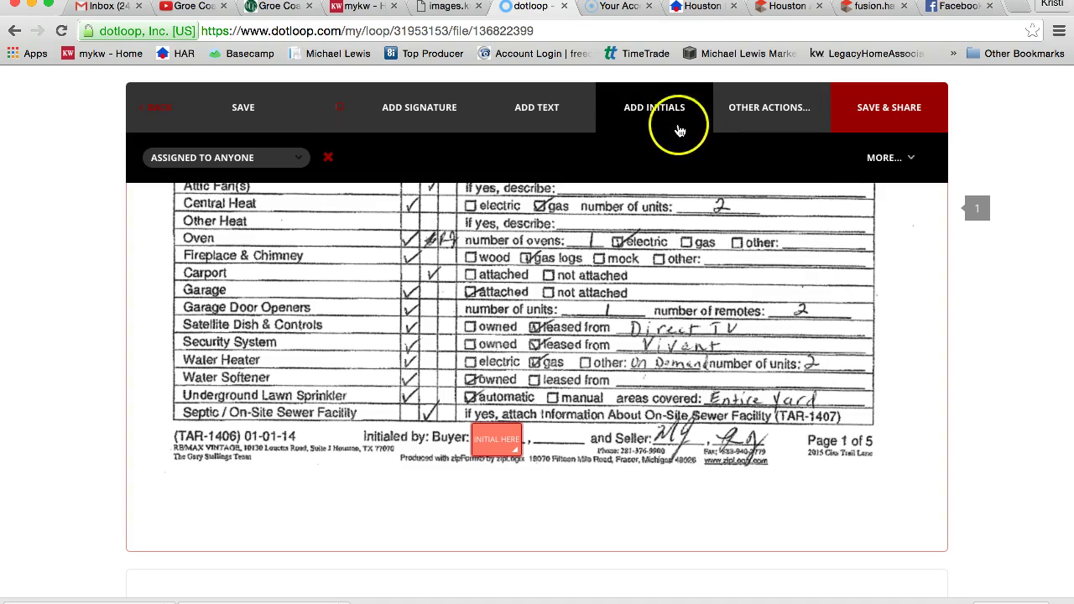
click(676, 113)
click(559, 465)
click(495, 439)
click(505, 488)
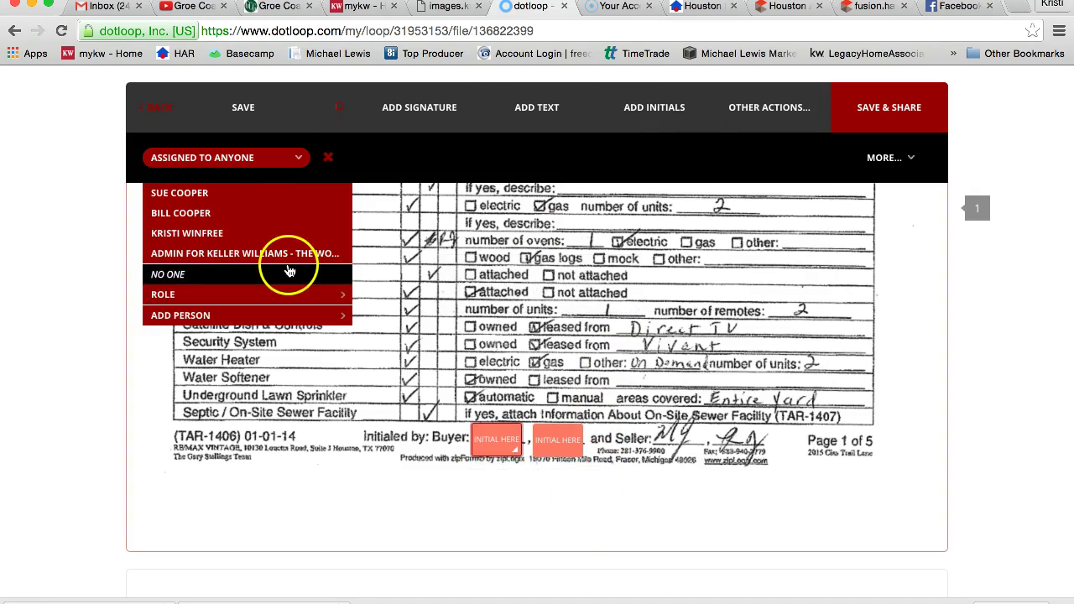
click(269, 216)
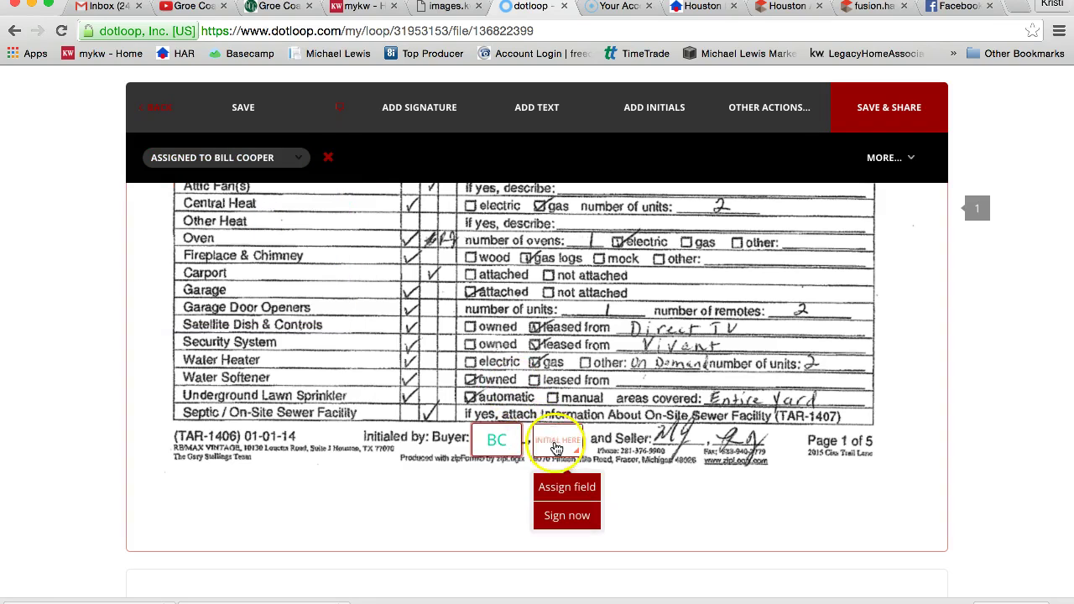
click(252, 162)
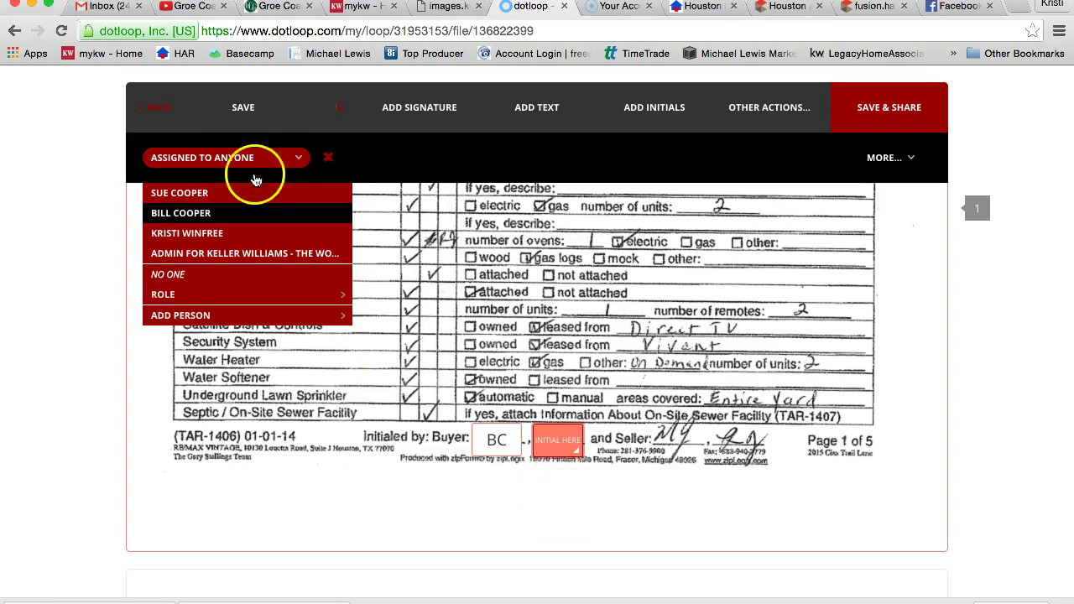
click(178, 193)
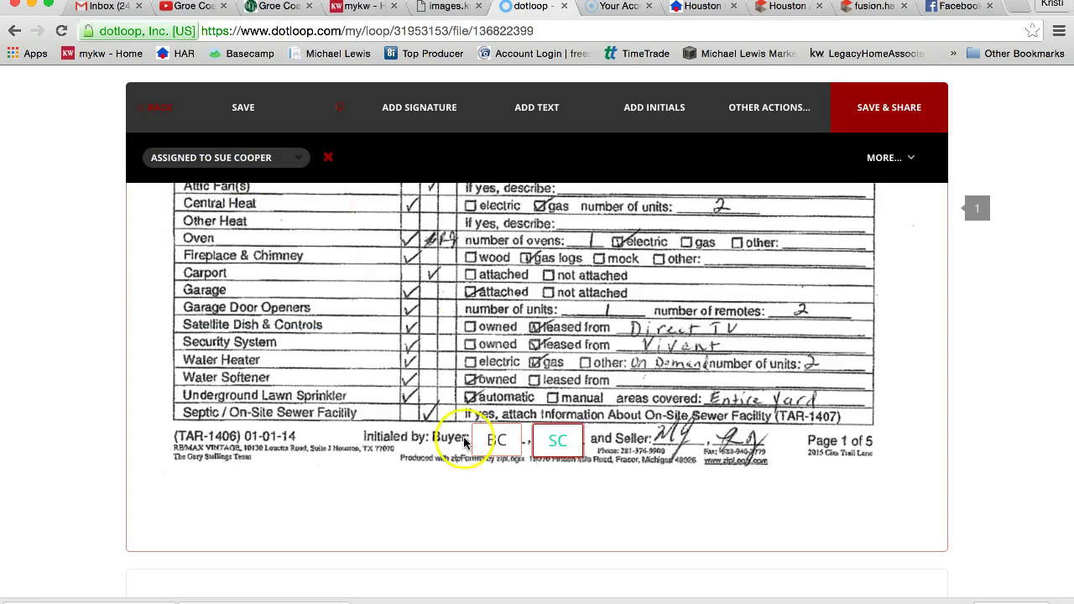
On page 5, add a signature field on the first Signature of Buyer line for the first buyer.
scroll(464, 443, down, 10)
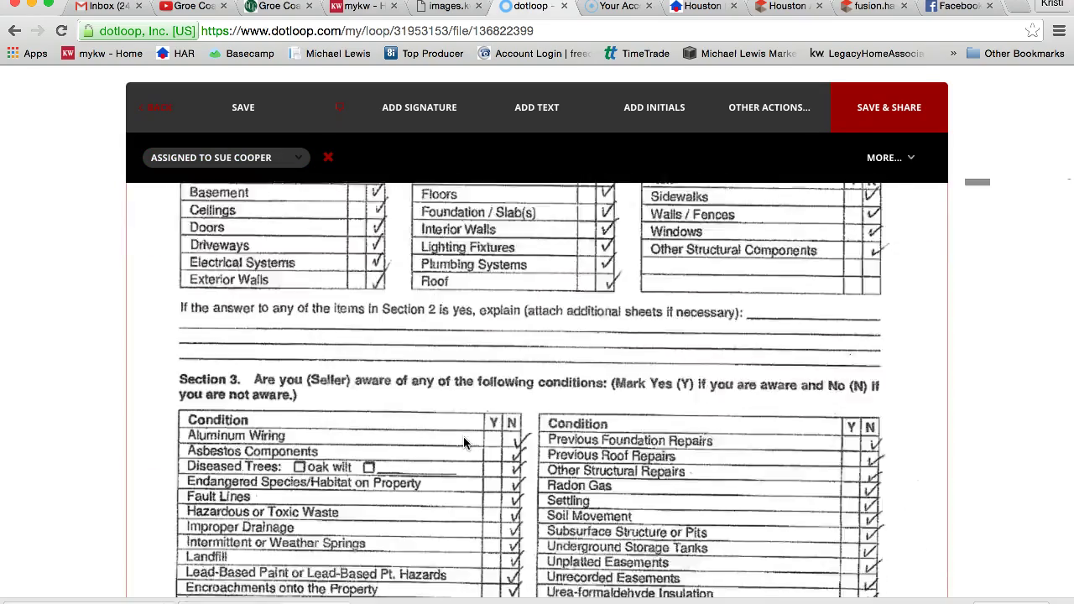
scroll(464, 443, down, 6)
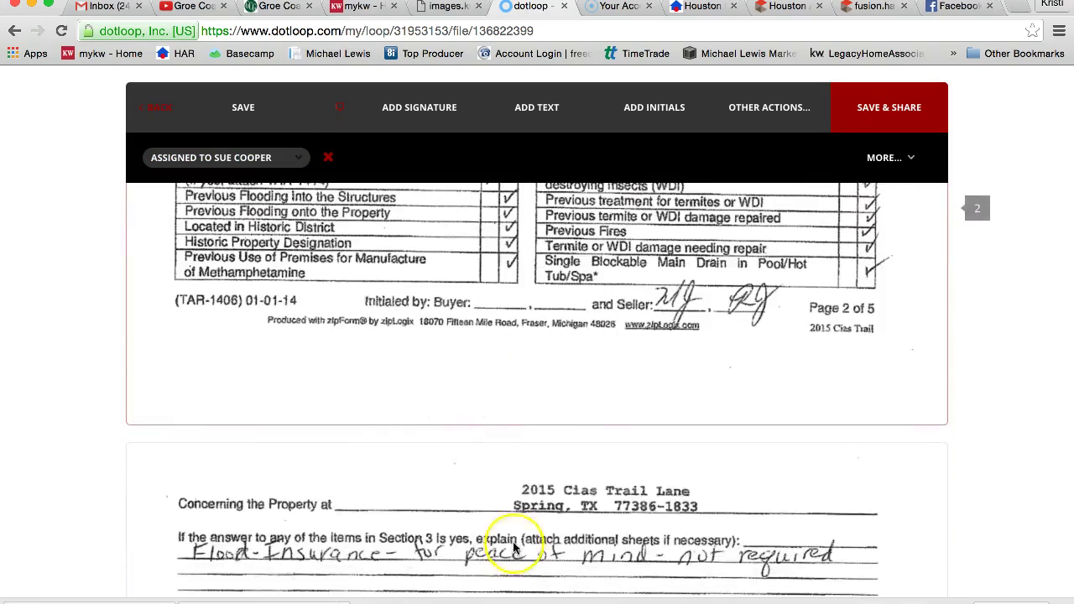
scroll(514, 546, down, 10)
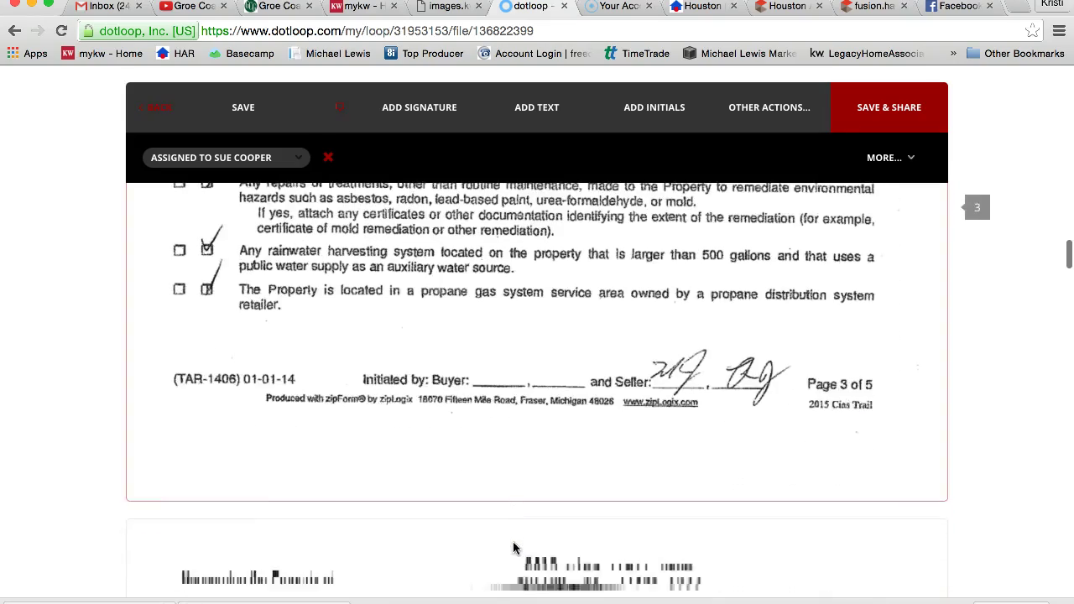
scroll(514, 548, down, 10)
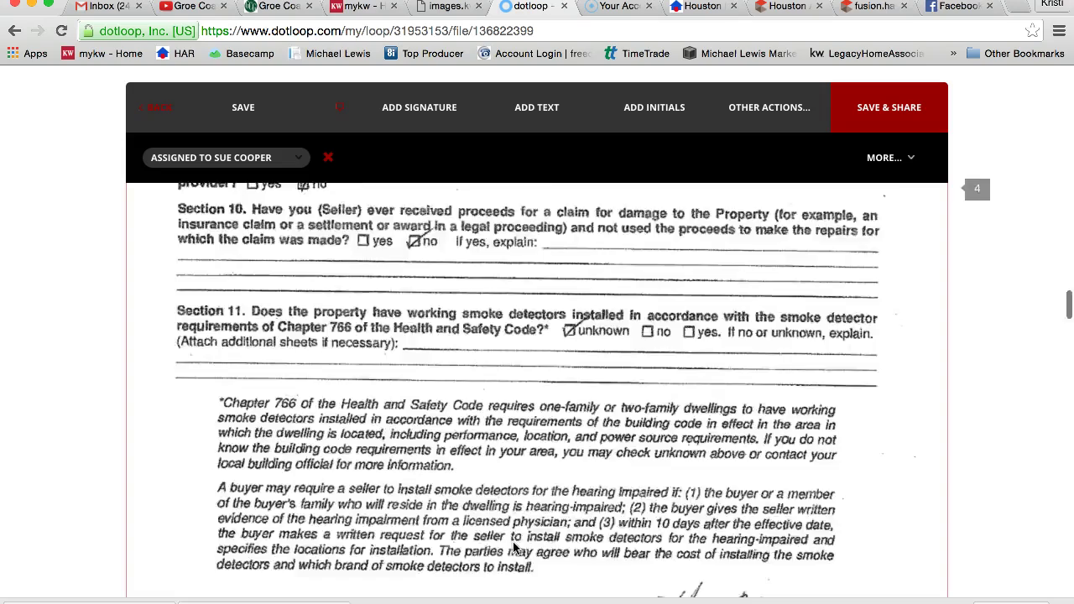
scroll(514, 548, down, 10)
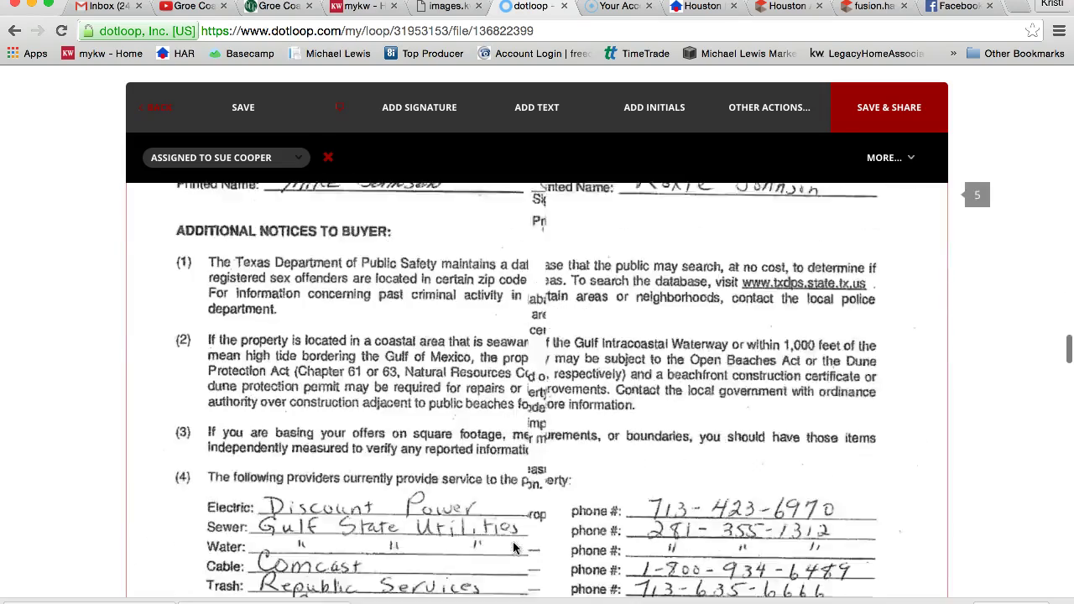
scroll(513, 548, down, 8)
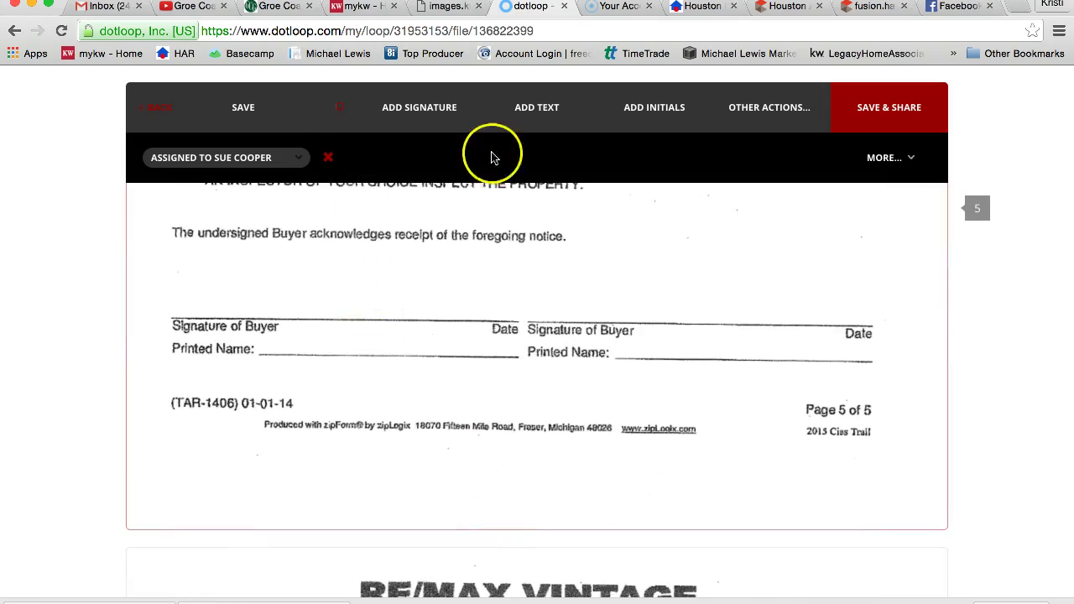
click(451, 104)
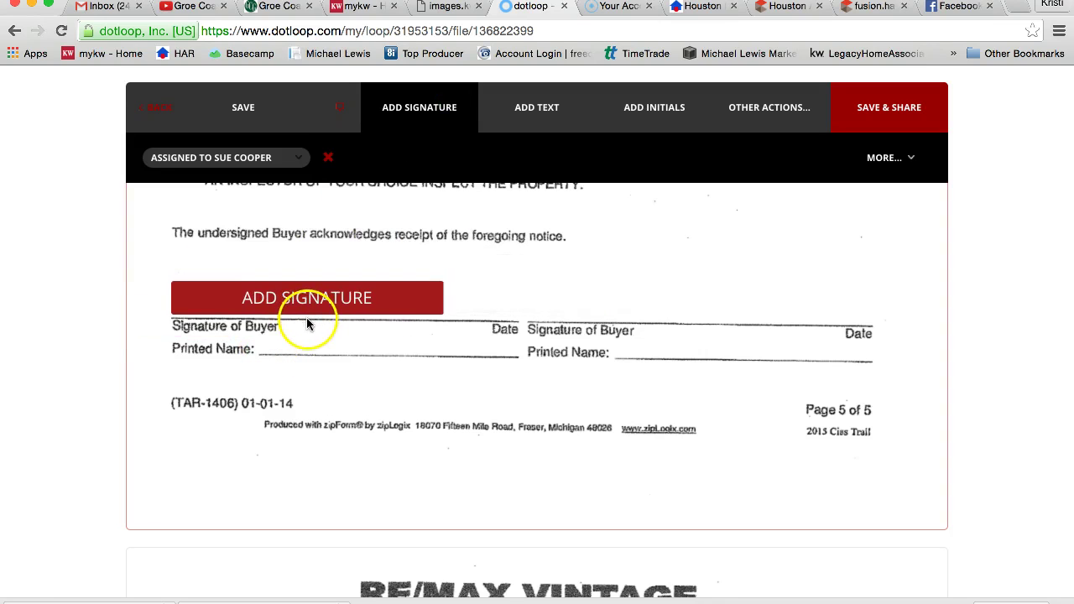
click(306, 318)
scroll(307, 323, down, 10)
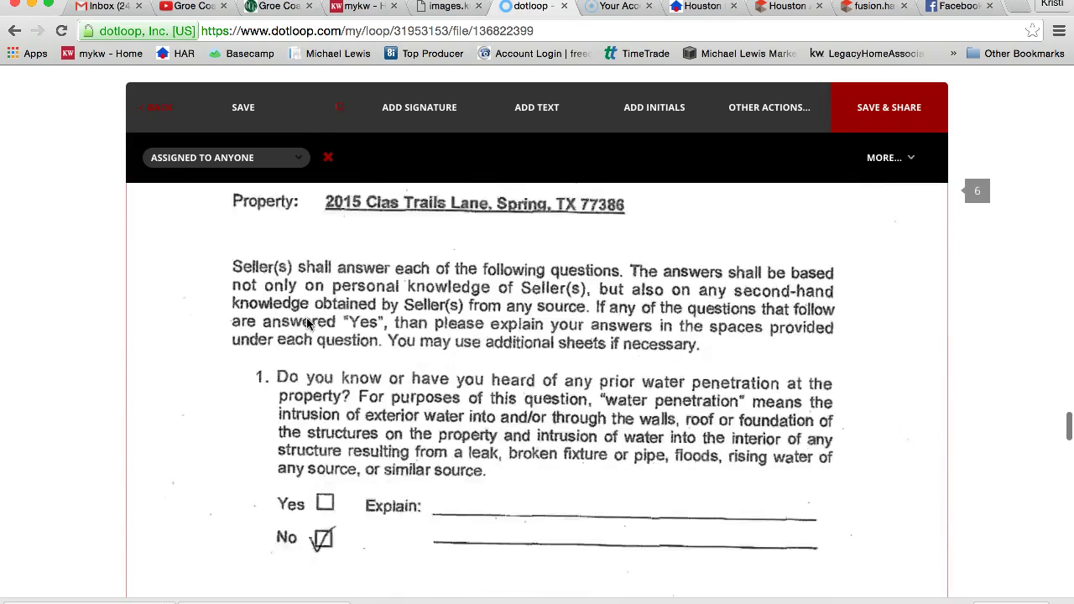
scroll(307, 323, up, 10)
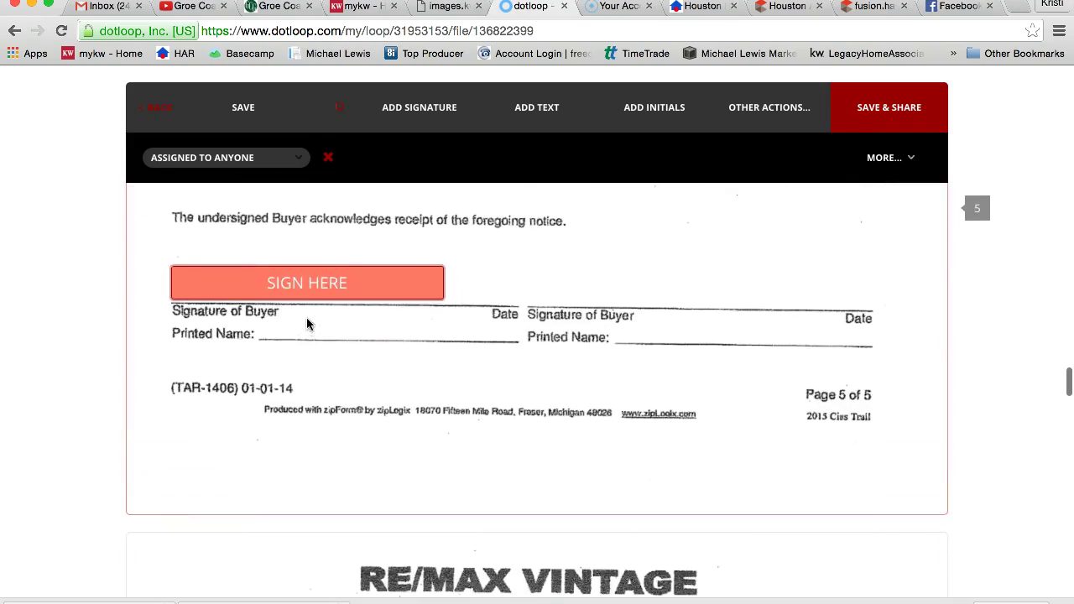
click(248, 292)
click(276, 341)
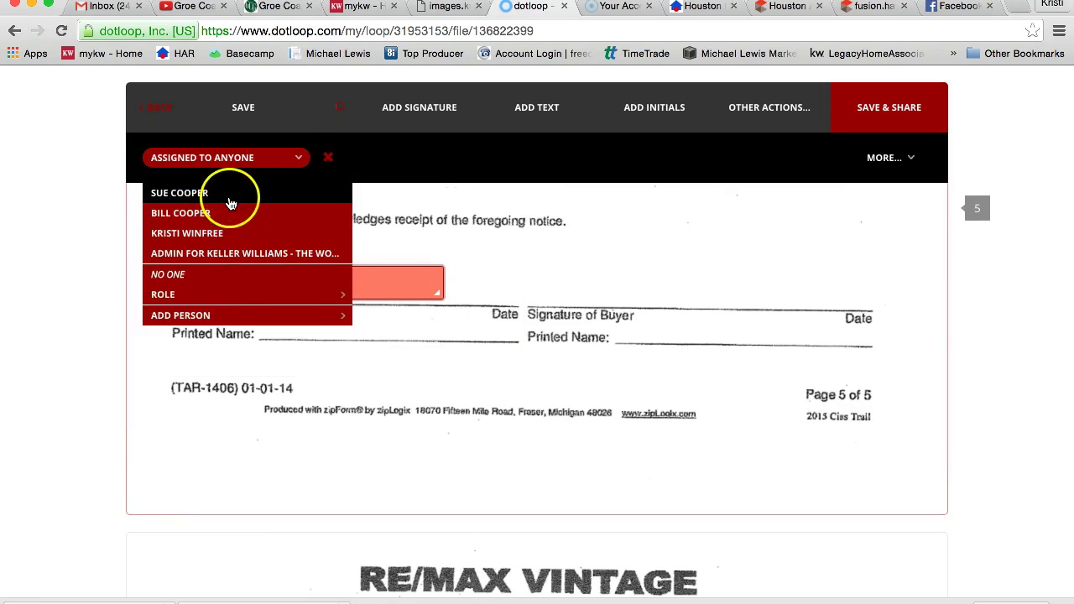
click(229, 212)
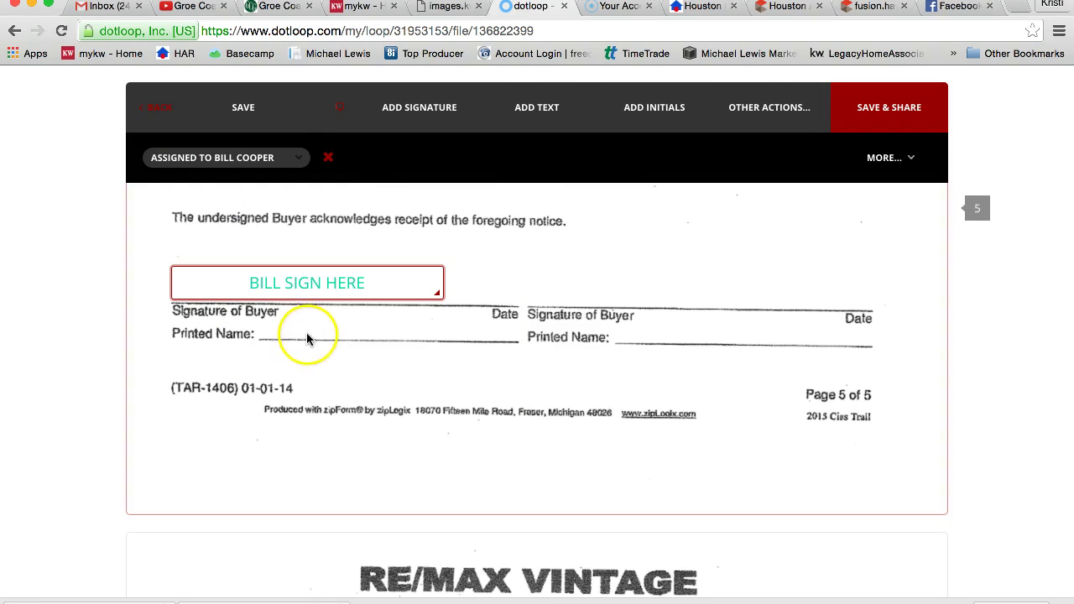
Add a name field on the Printed Name line and widen it along the line.
click(746, 95)
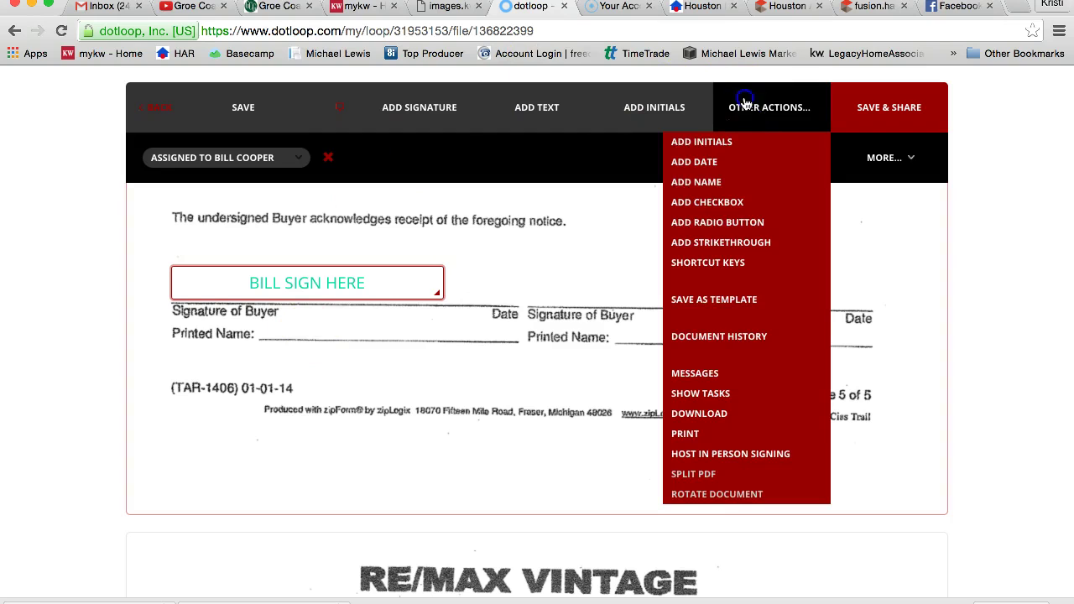
click(709, 181)
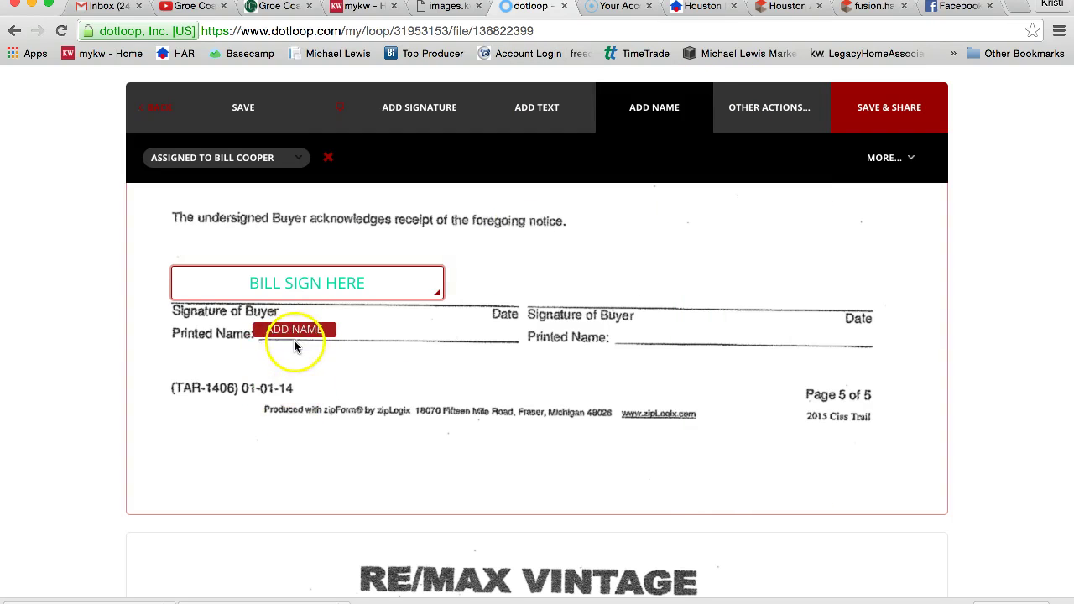
click(295, 320)
drag(337, 333, 496, 358)
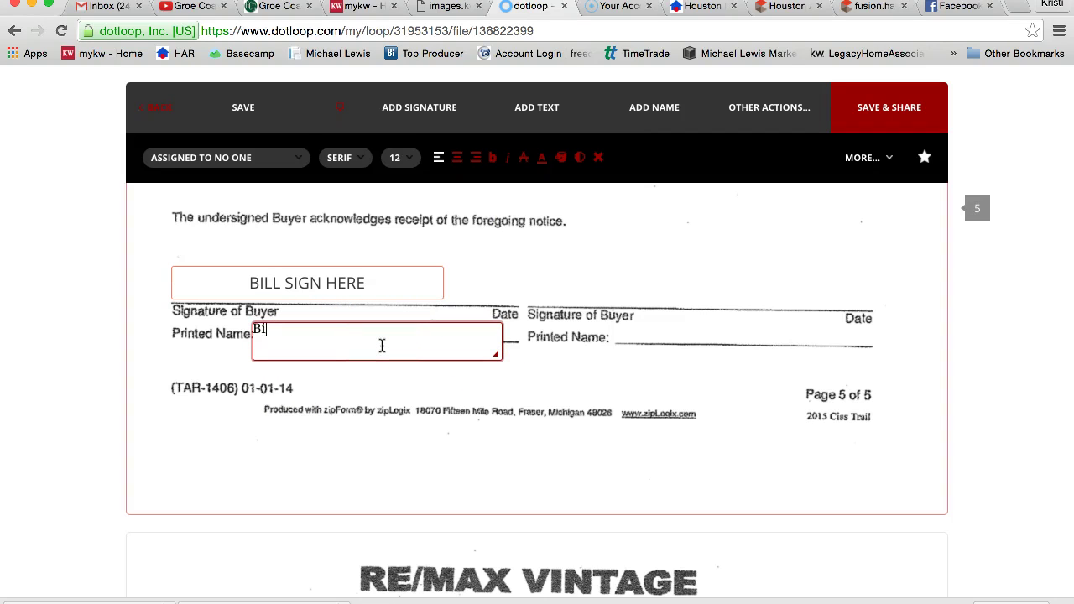
Add a signature field on the second Signature of Buyer line assigned to the second buyer.
click(653, 270)
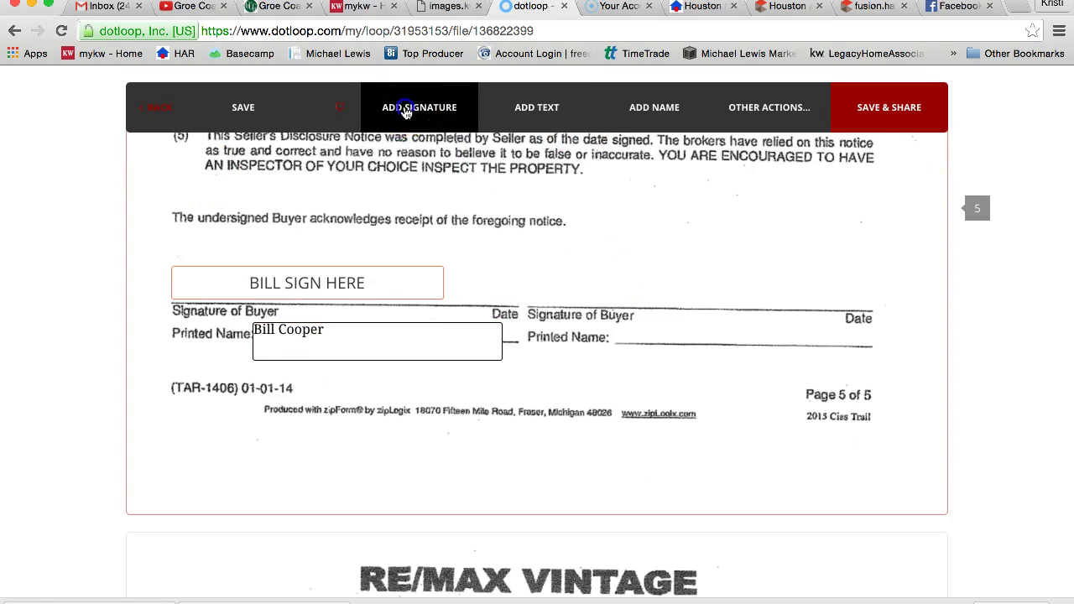
click(420, 107)
click(668, 317)
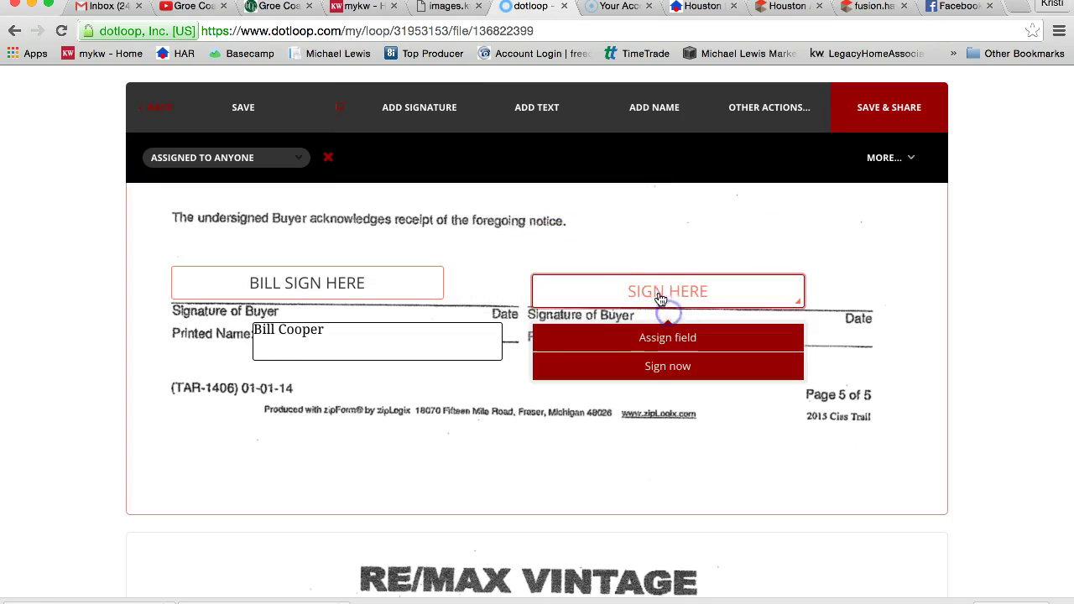
click(653, 336)
click(180, 192)
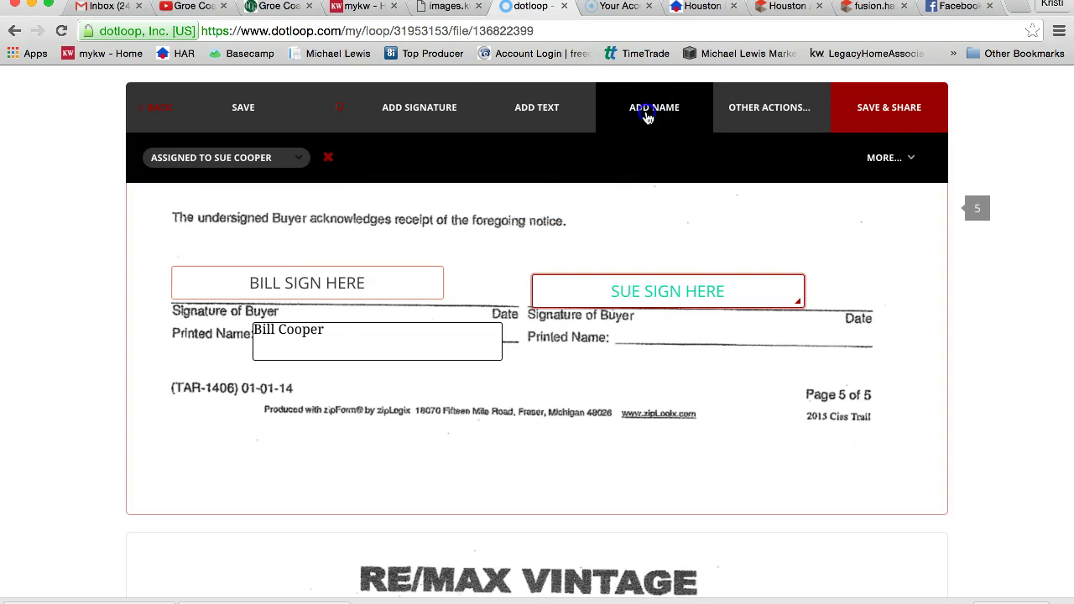
Add a name field on the second Printed Name line and widen it.
click(644, 109)
click(660, 346)
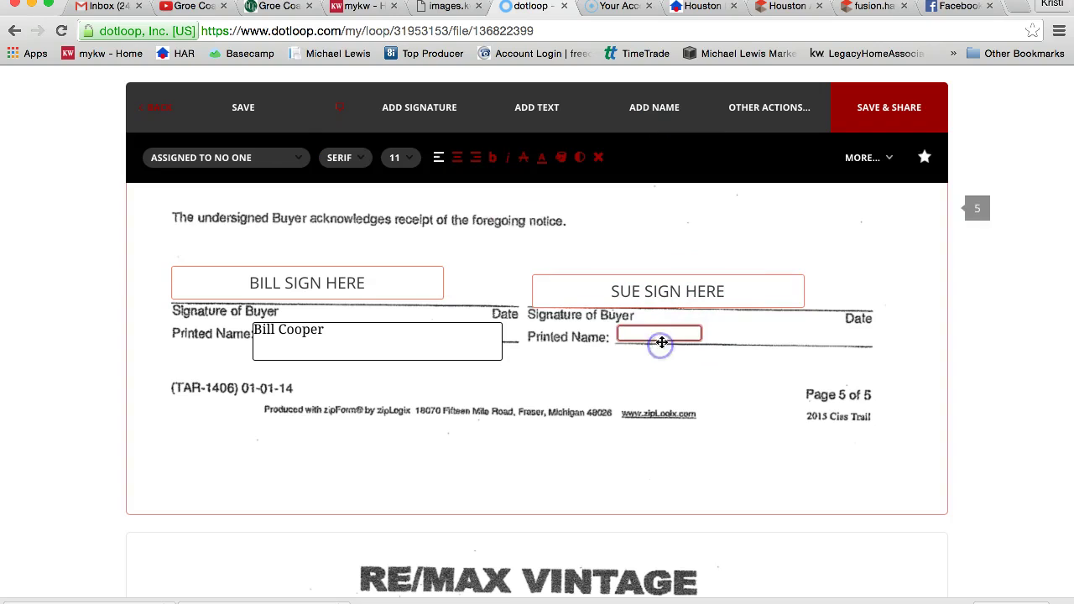
drag(695, 335, 851, 357)
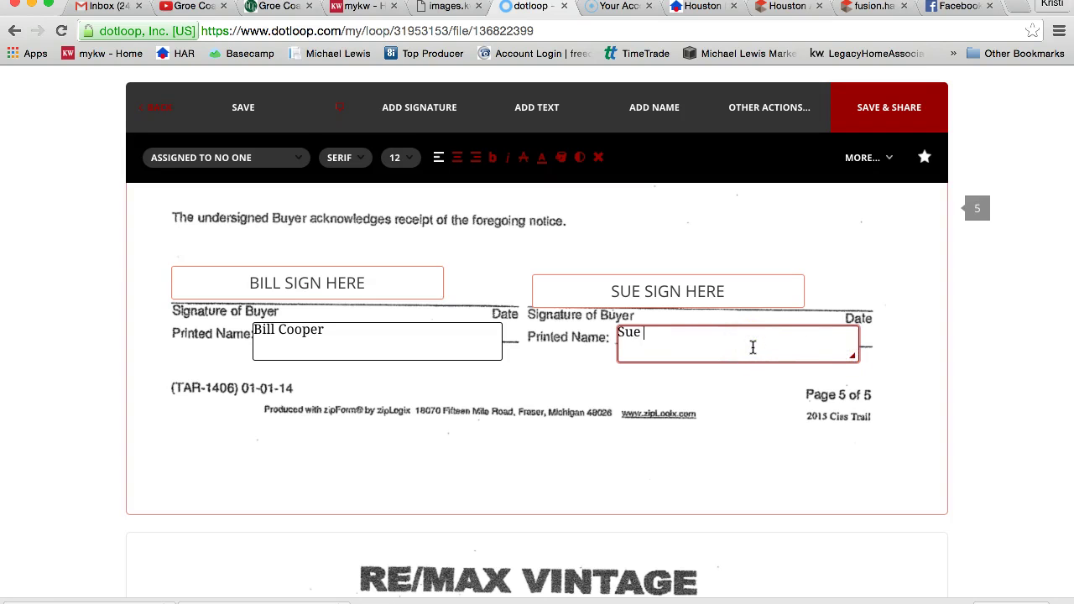
Scroll to the Supplemental Seller's Disclosure and add a signature field on the first Buyer line for the first buyer.
click(529, 411)
scroll(530, 411, down, 5)
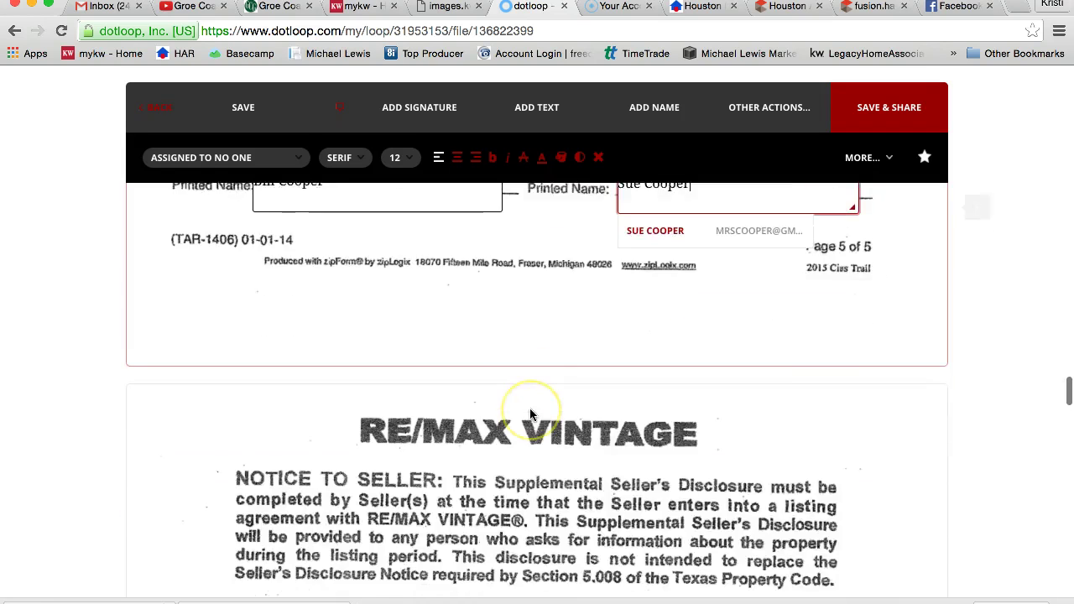
scroll(530, 411, down, 8)
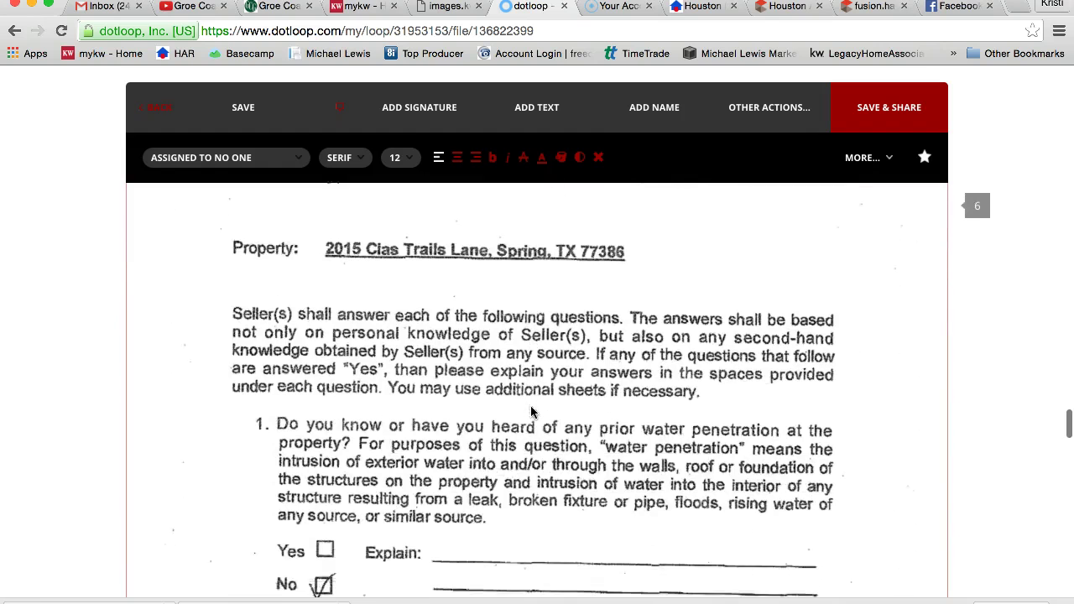
scroll(530, 411, down, 5)
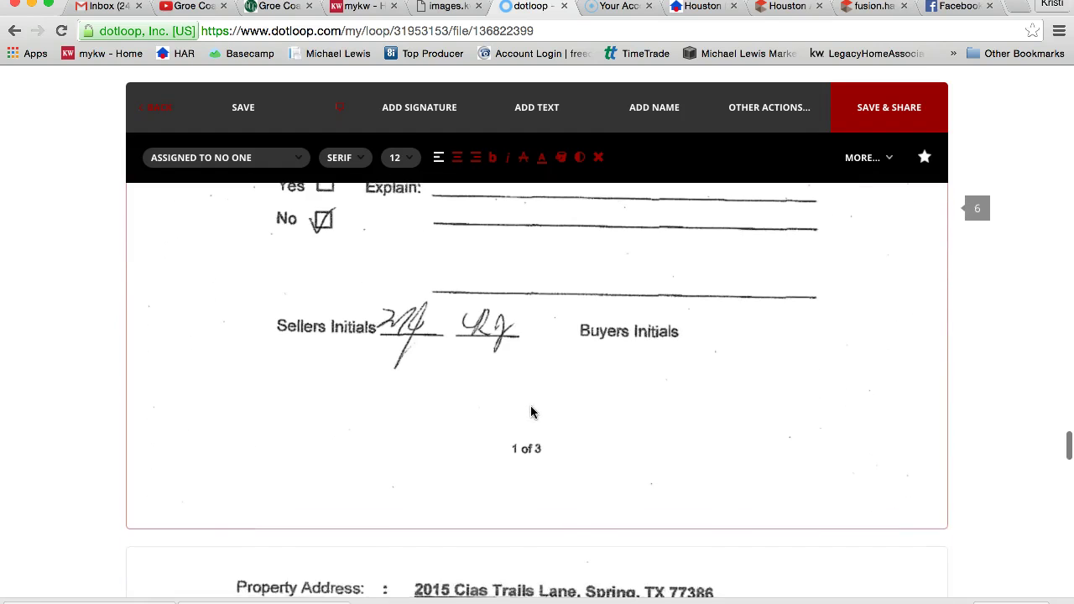
scroll(531, 411, down, 10)
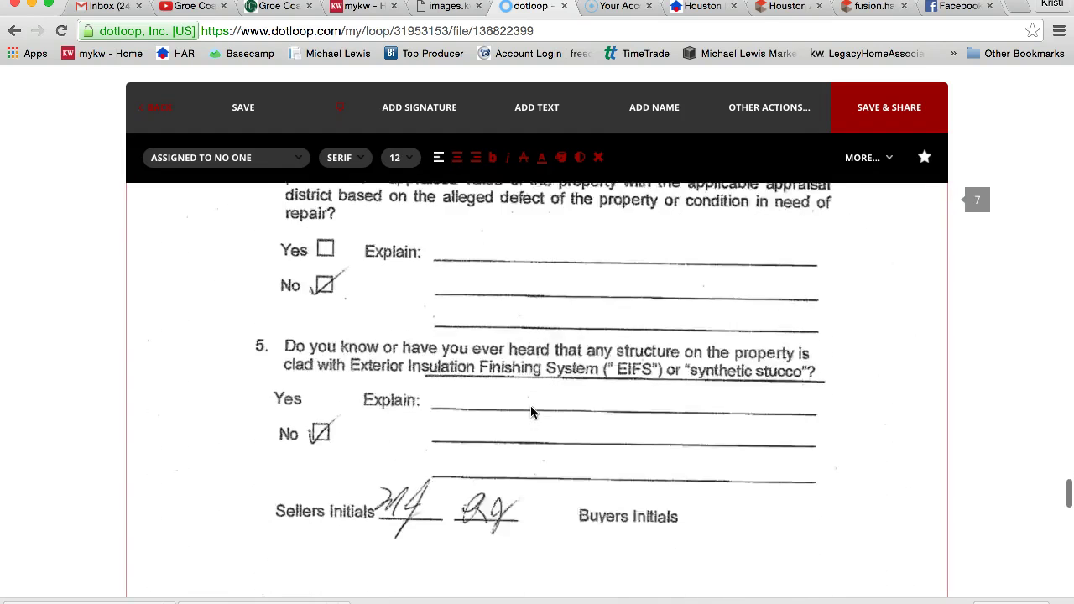
scroll(530, 411, down, 10)
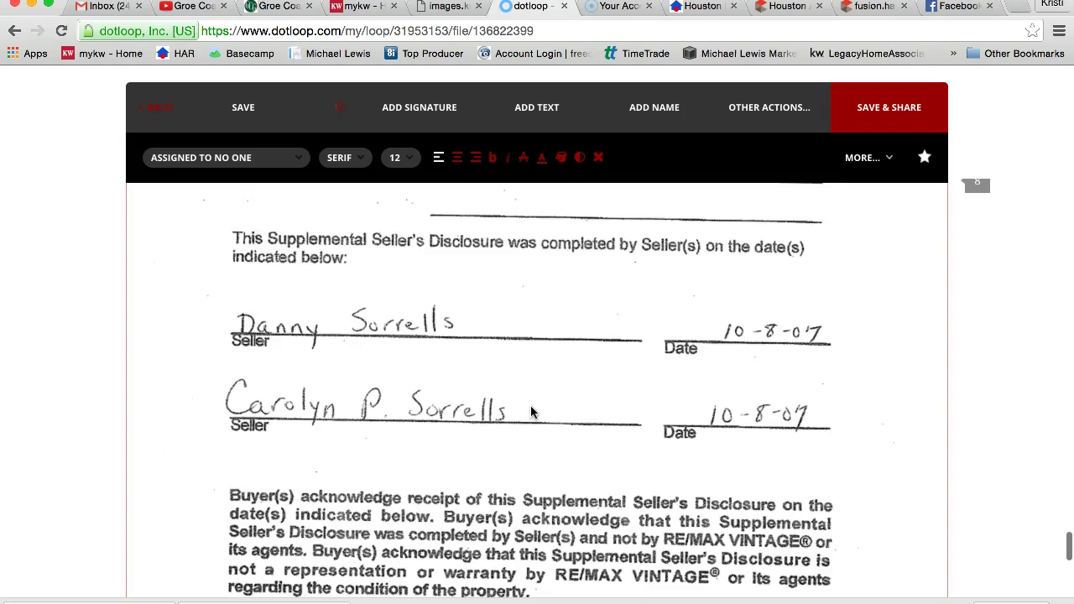
scroll(530, 412, down, 1)
scroll(530, 412, up, 4)
click(419, 108)
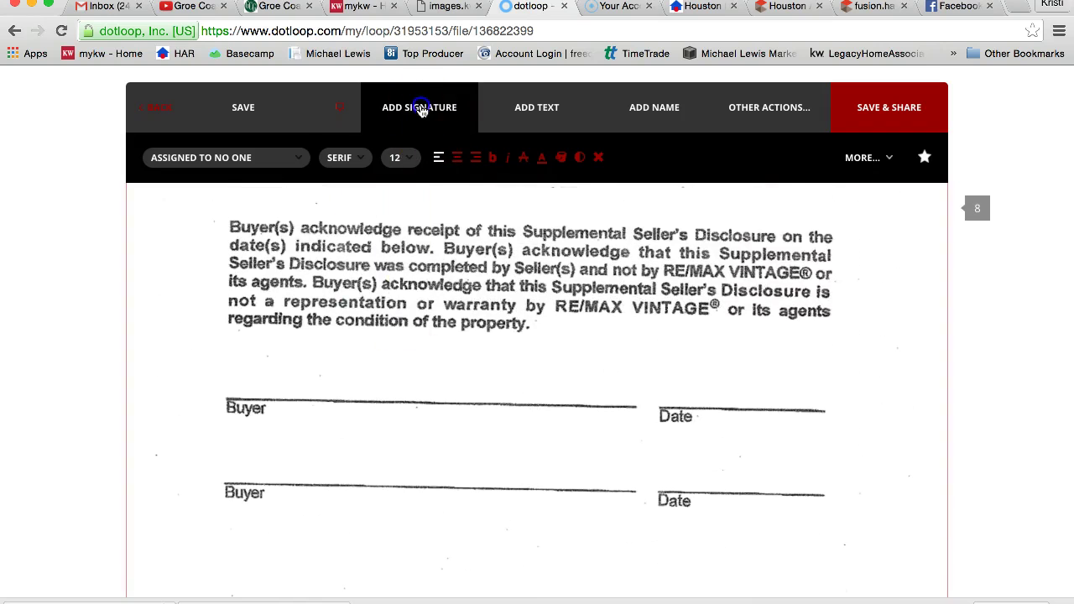
click(355, 403)
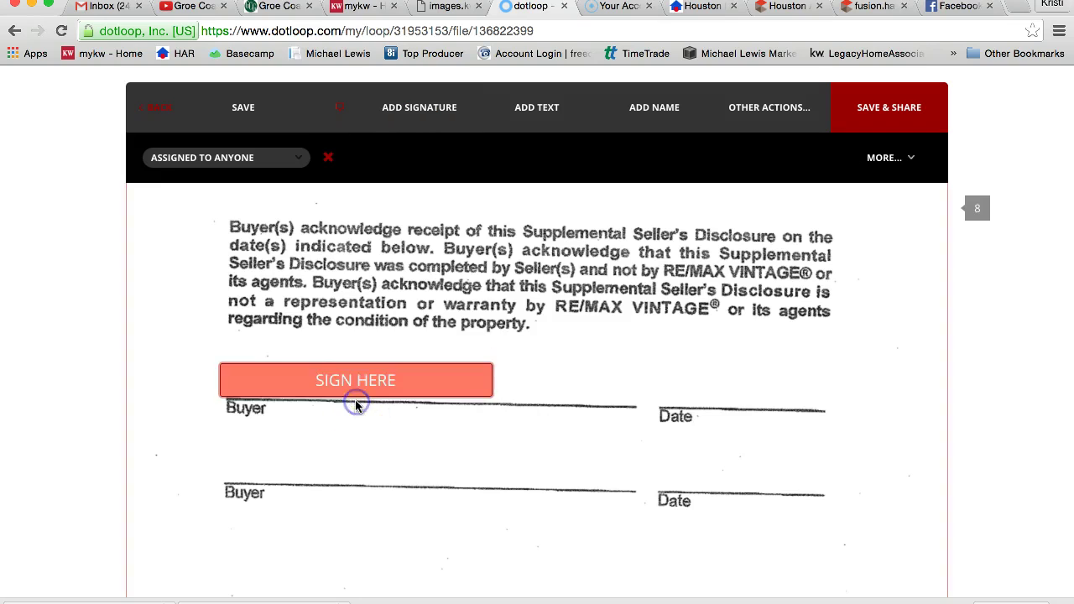
click(351, 427)
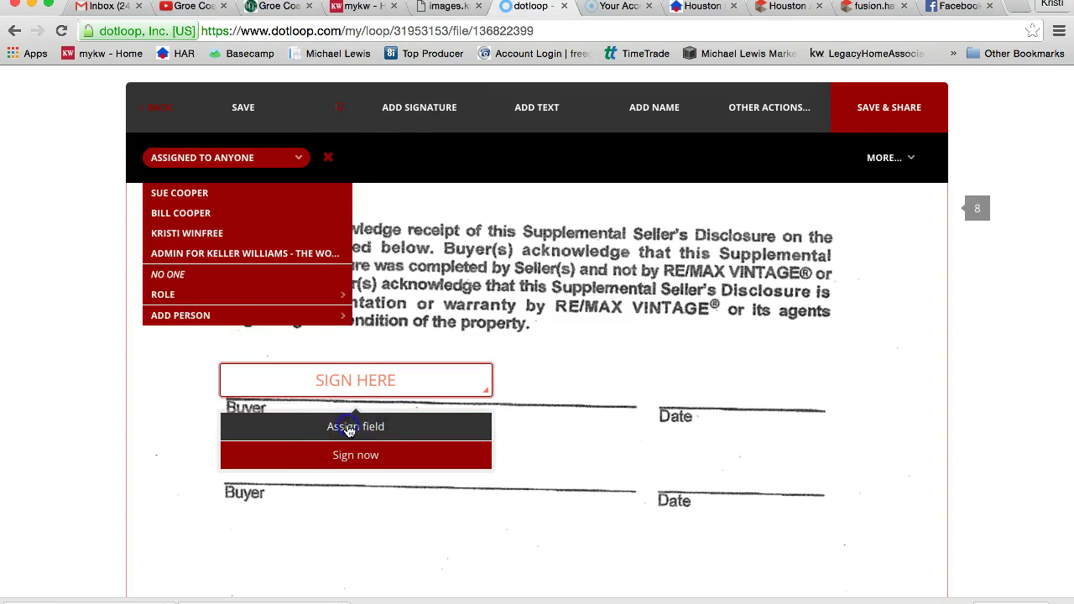
click(199, 213)
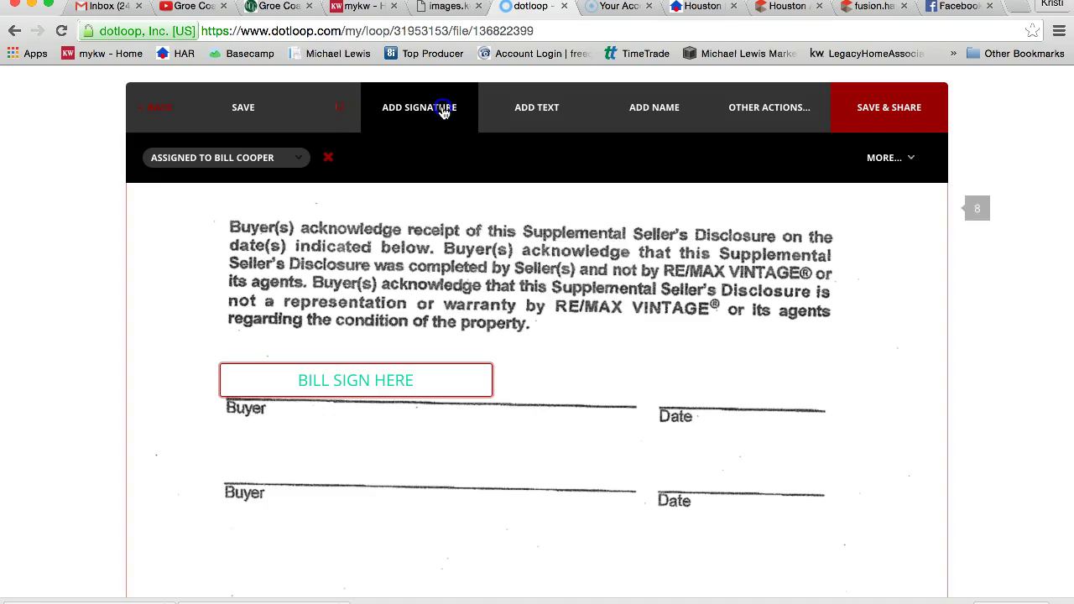
Add a signature field on the second Buyer line assigned to the second buyer.
click(438, 110)
click(356, 478)
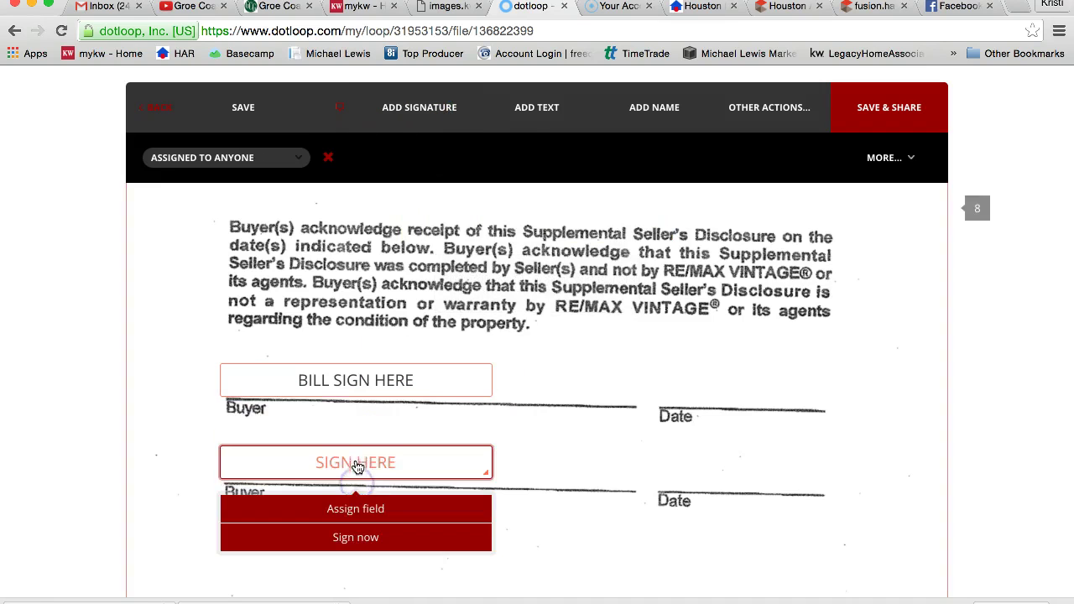
click(355, 519)
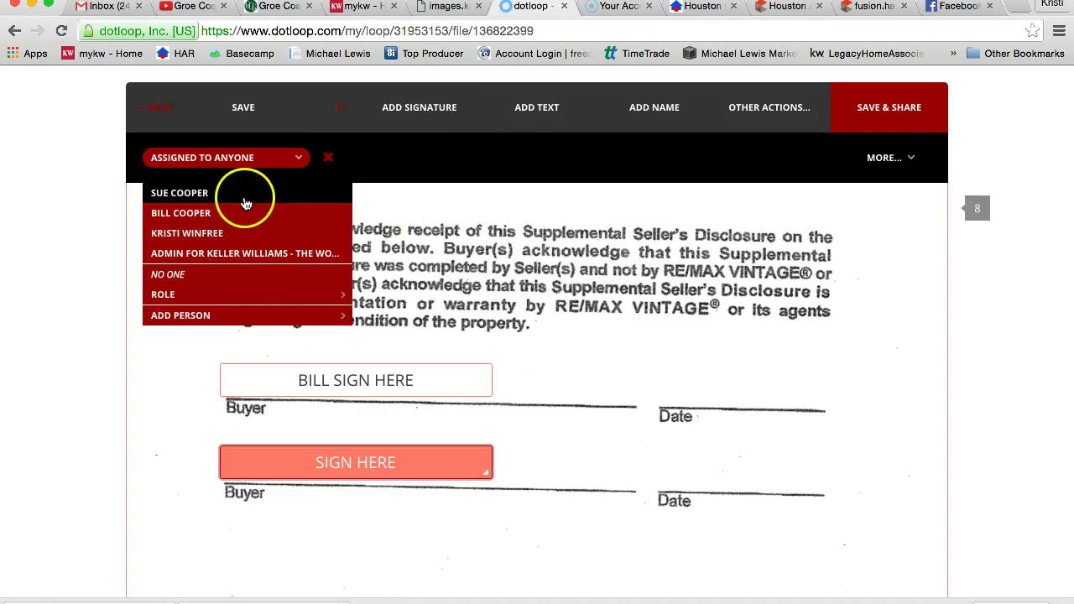
click(245, 193)
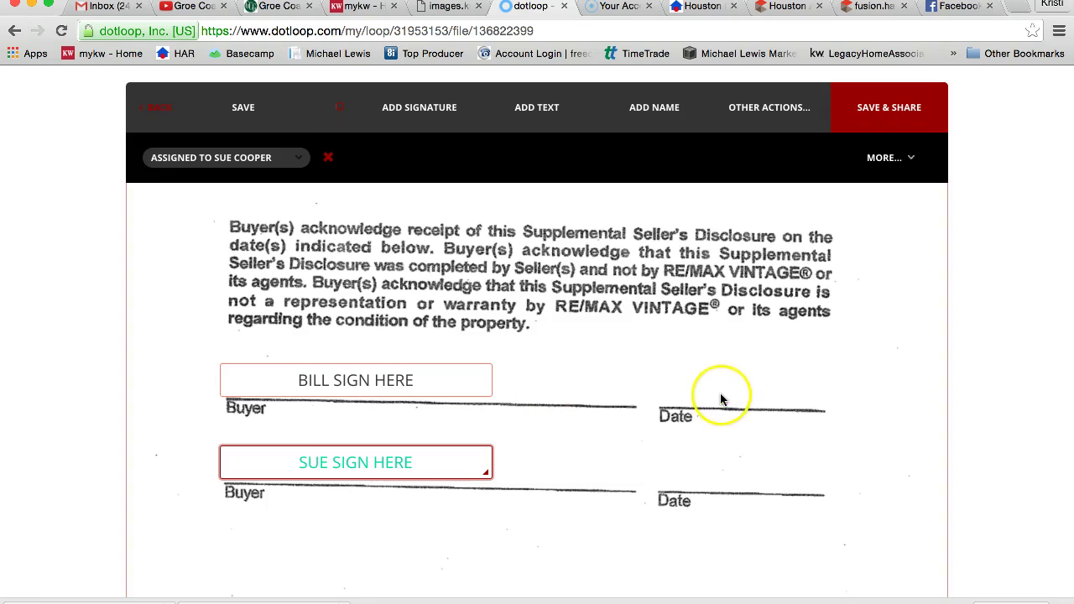
scroll(717, 411, down, 5)
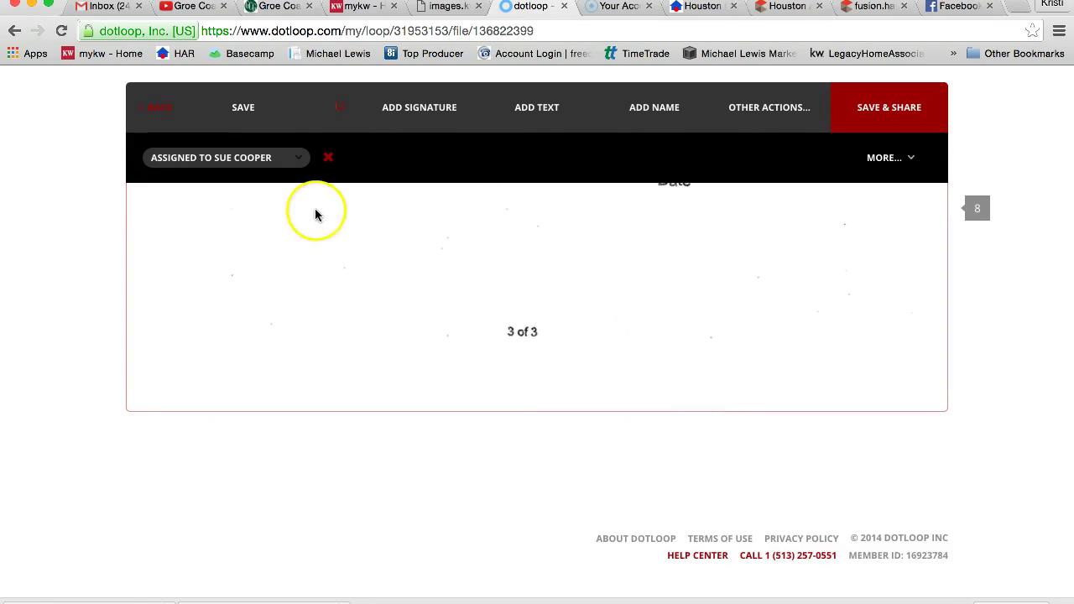
Save the edits and check the first six loop documents, MUD through the One to Four Family contract.
click(244, 111)
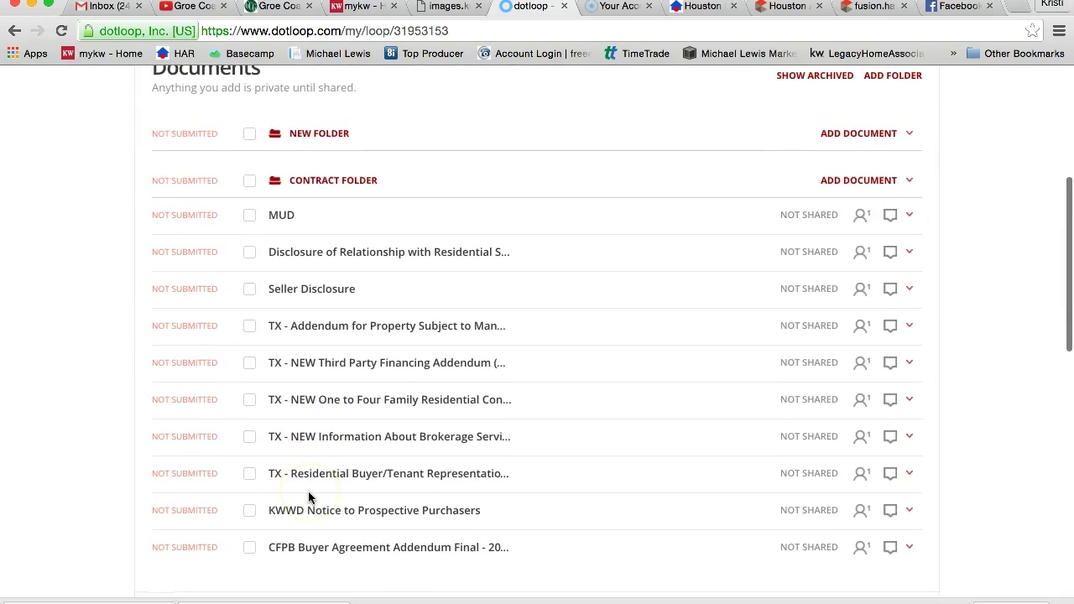
drag(312, 470, 332, 209)
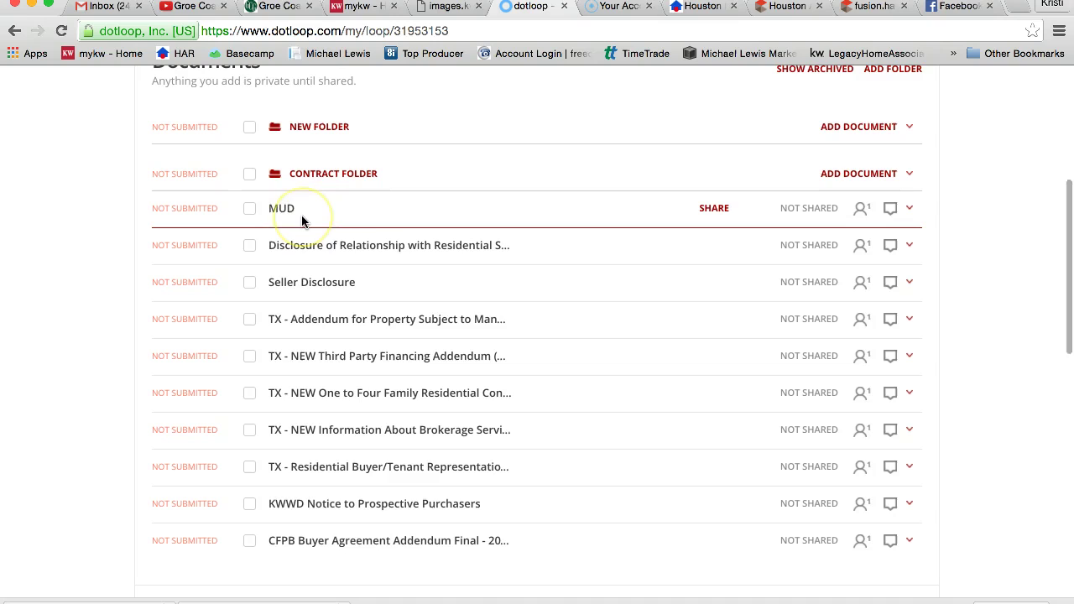
drag(201, 243, 248, 217)
click(249, 209)
click(249, 245)
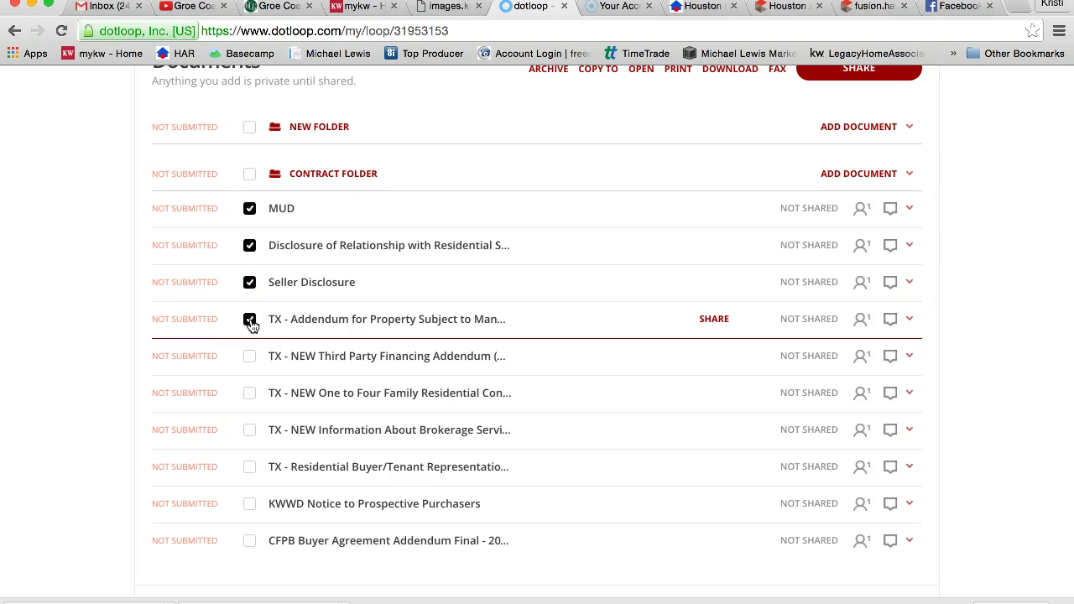
click(250, 358)
click(250, 393)
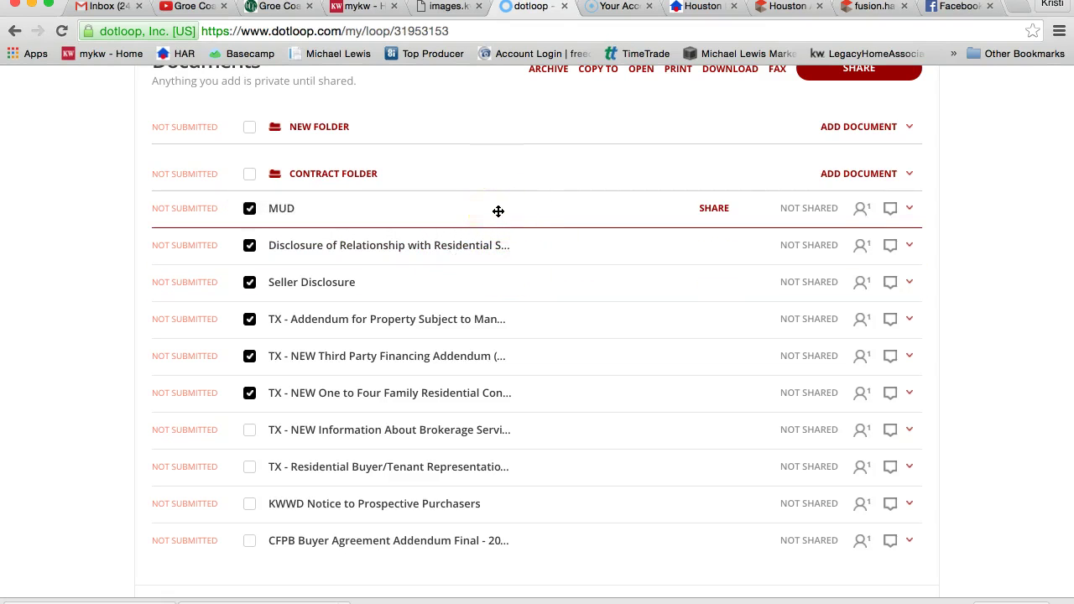
scroll(499, 210, up, 1)
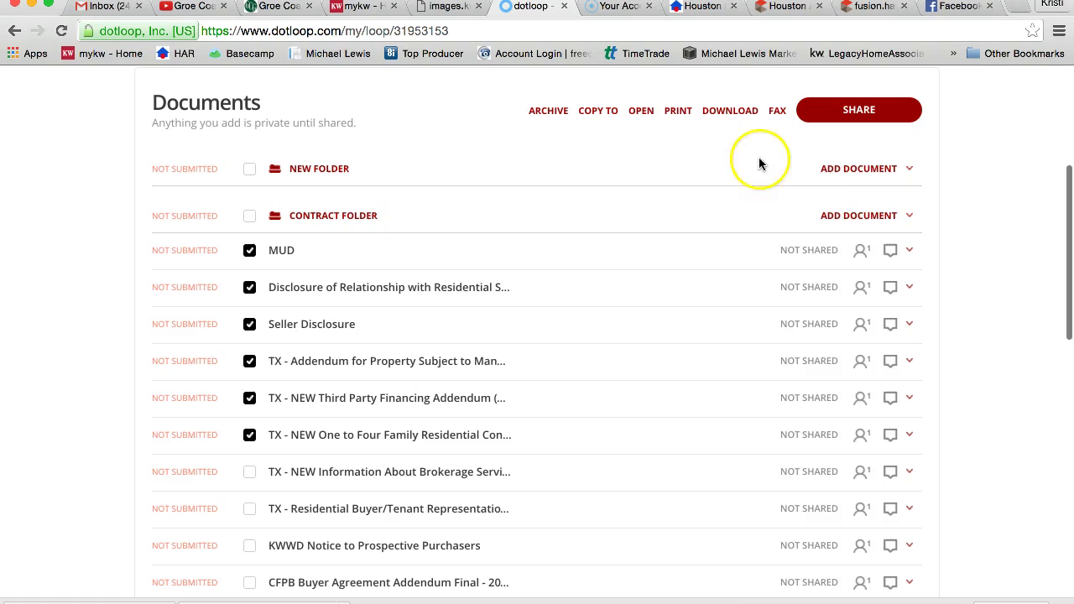
Download the six checked documents as one sealed PDF and open Multiple Documents (7).pdf.
click(727, 112)
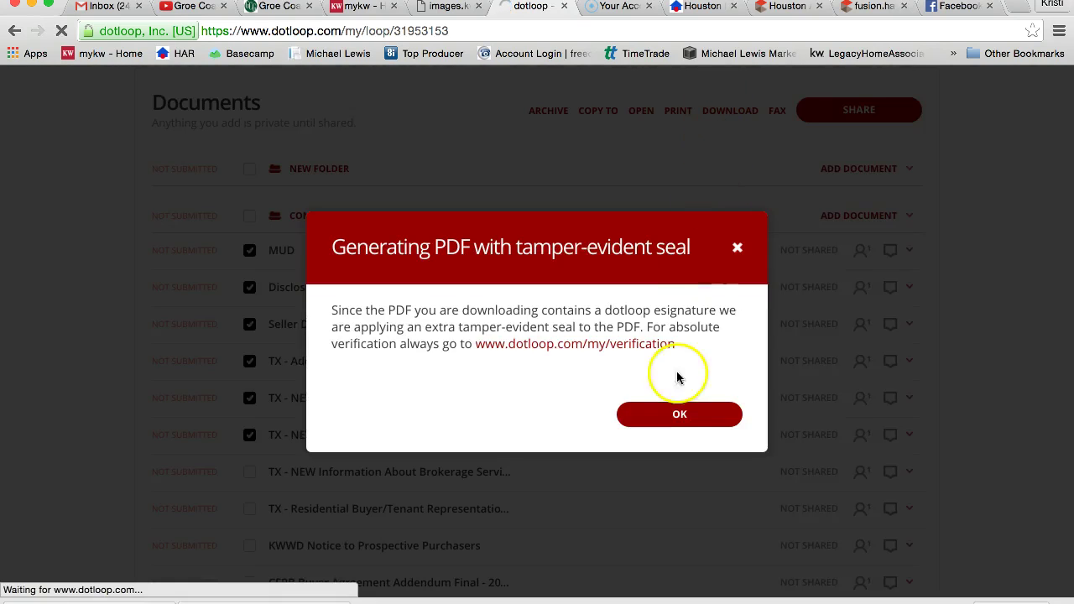
click(673, 413)
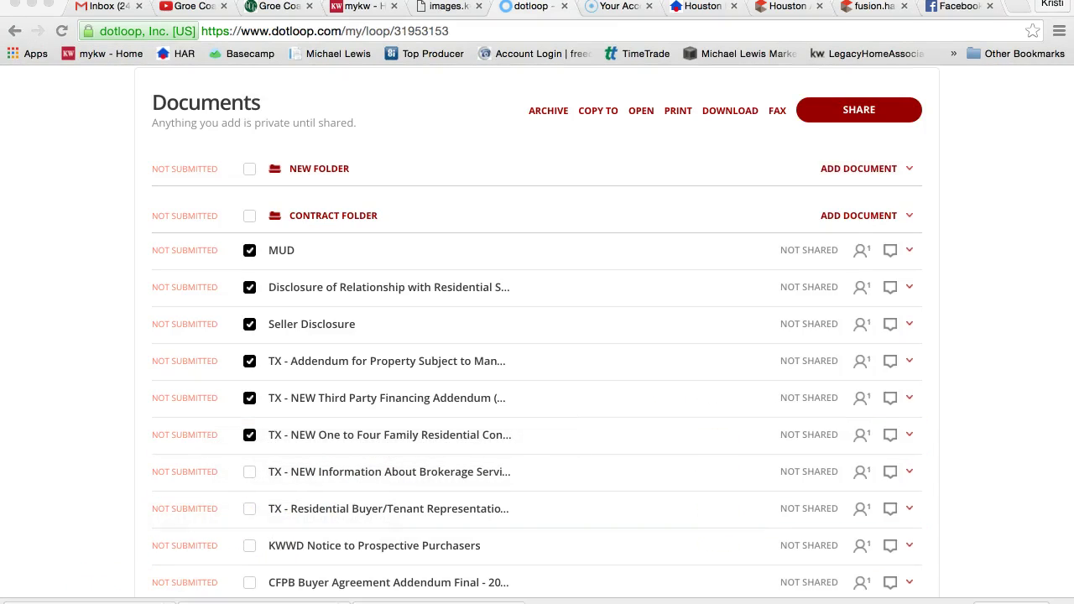
click(170, 601)
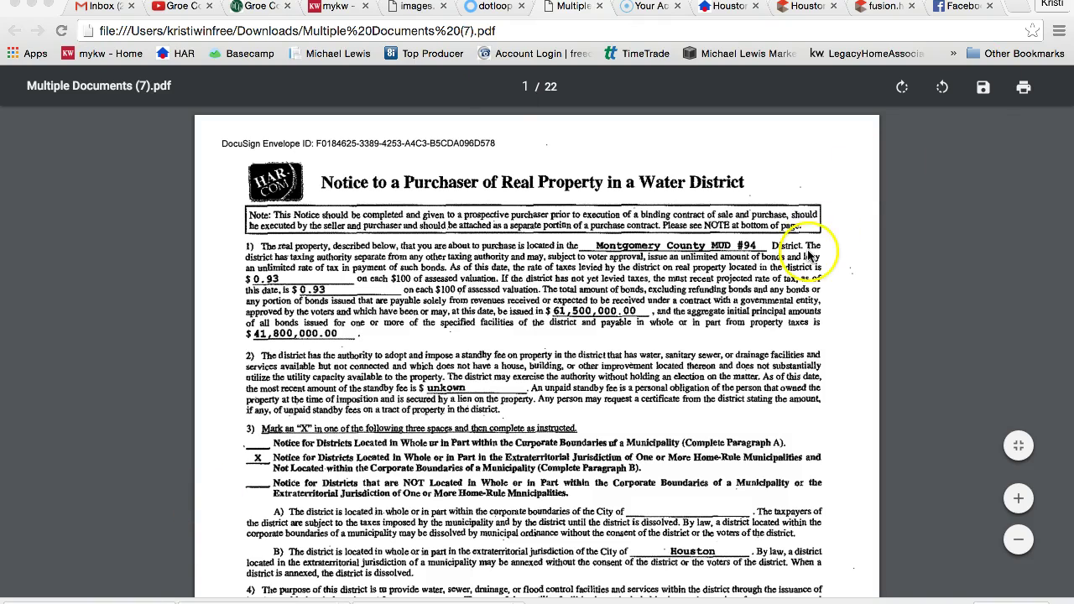
Scroll through the 22-page Multiple Documents (7).pdf in Chrome's PDF viewer.
scroll(809, 256, down, 1)
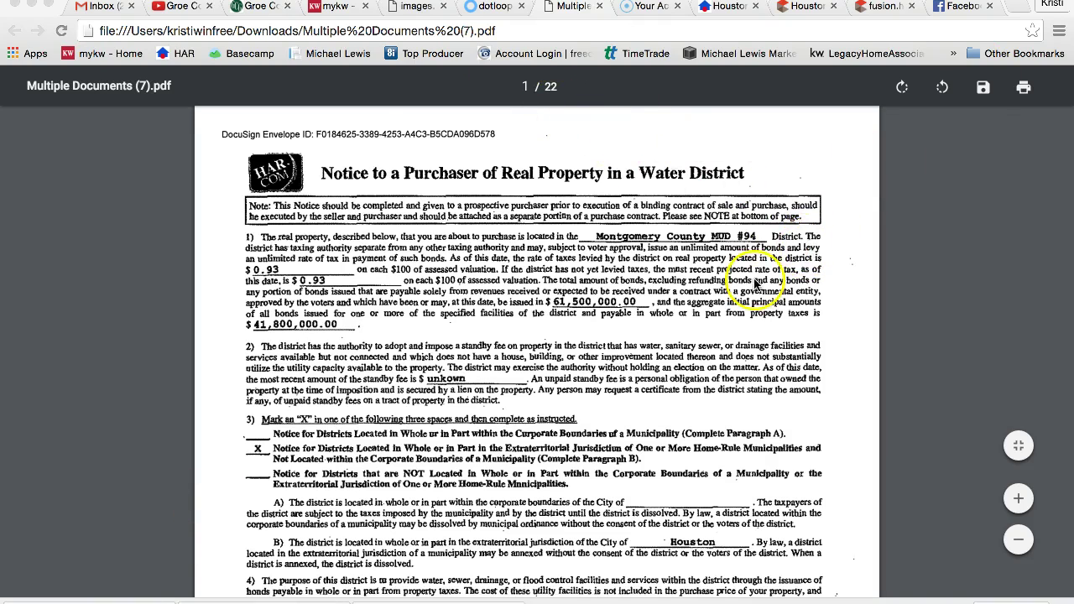
Start a new Gmail message and attach Multiple Documents (7).pdf from the Downloads folder.
click(95, 7)
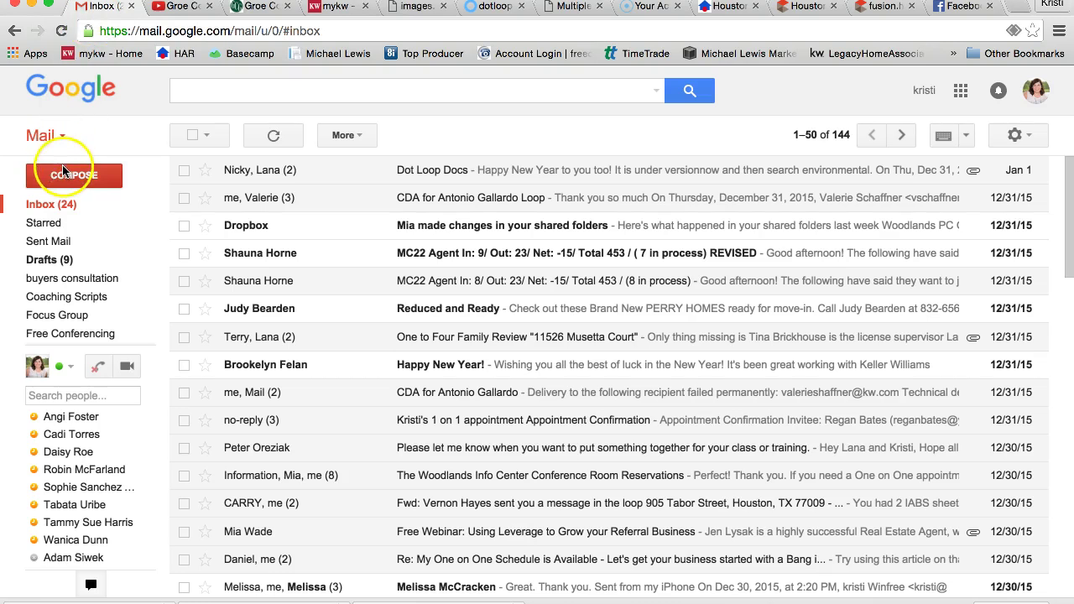
click(63, 170)
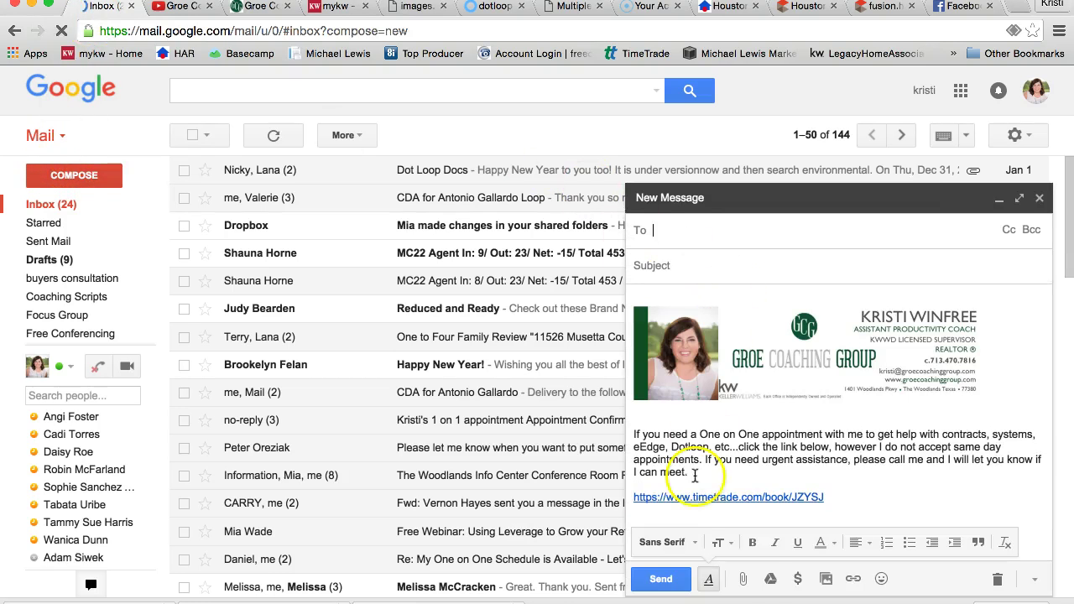
click(742, 579)
click(286, 242)
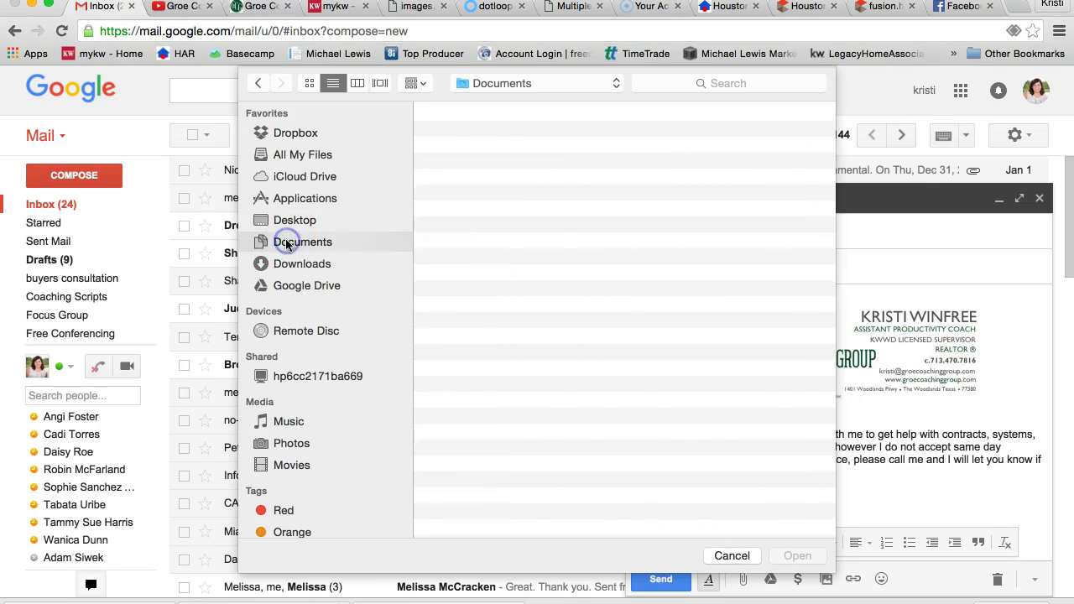
click(302, 265)
click(470, 130)
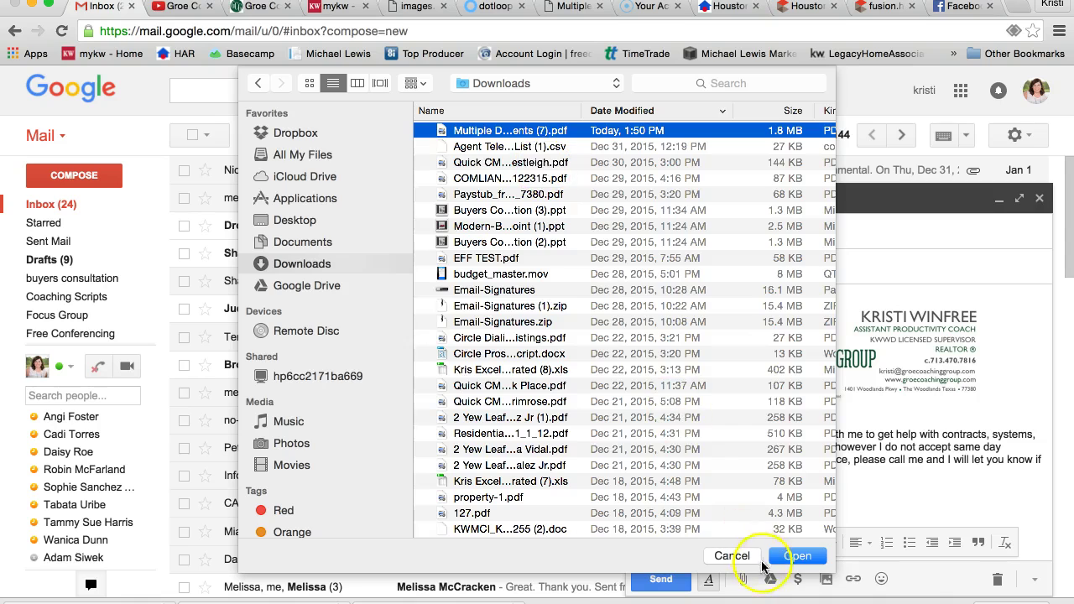
click(784, 557)
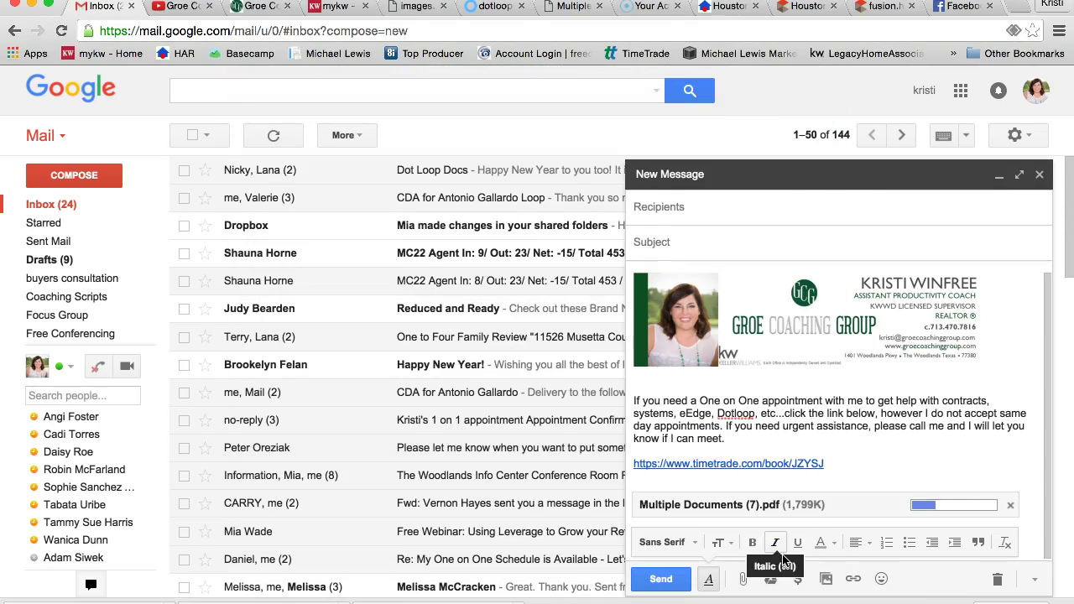